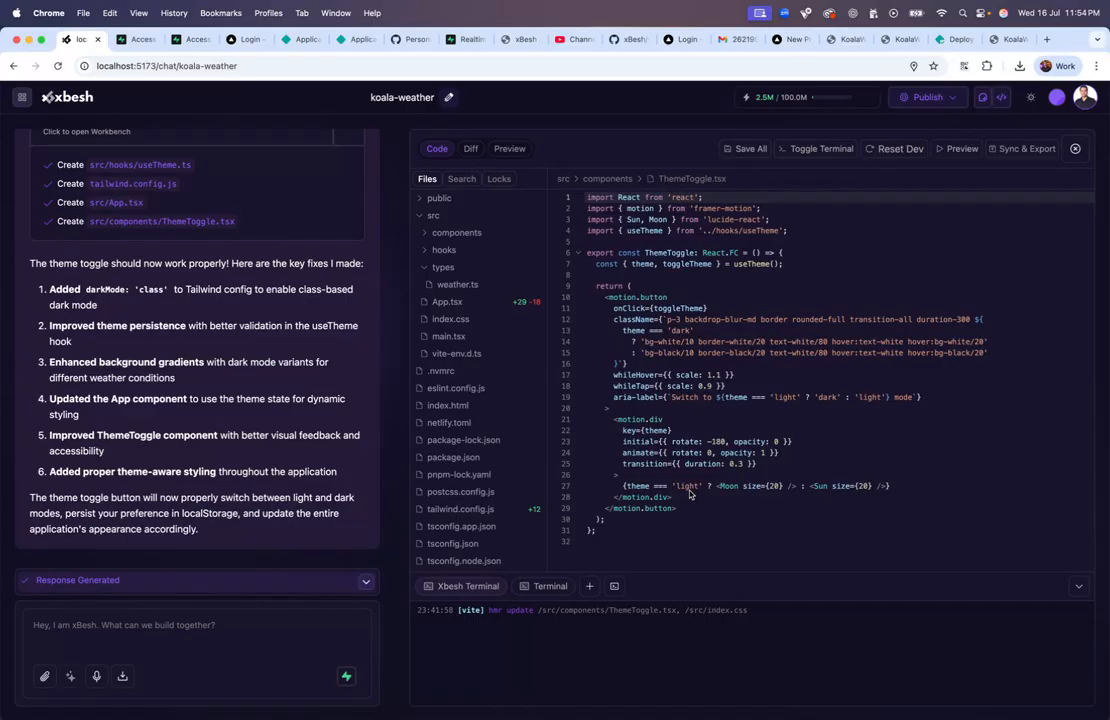
# Close the extra KoalaWeather tab and place the Vercel deployment's tab directly beside the Netlify deployment's tab
pyautogui.click(1013, 39)
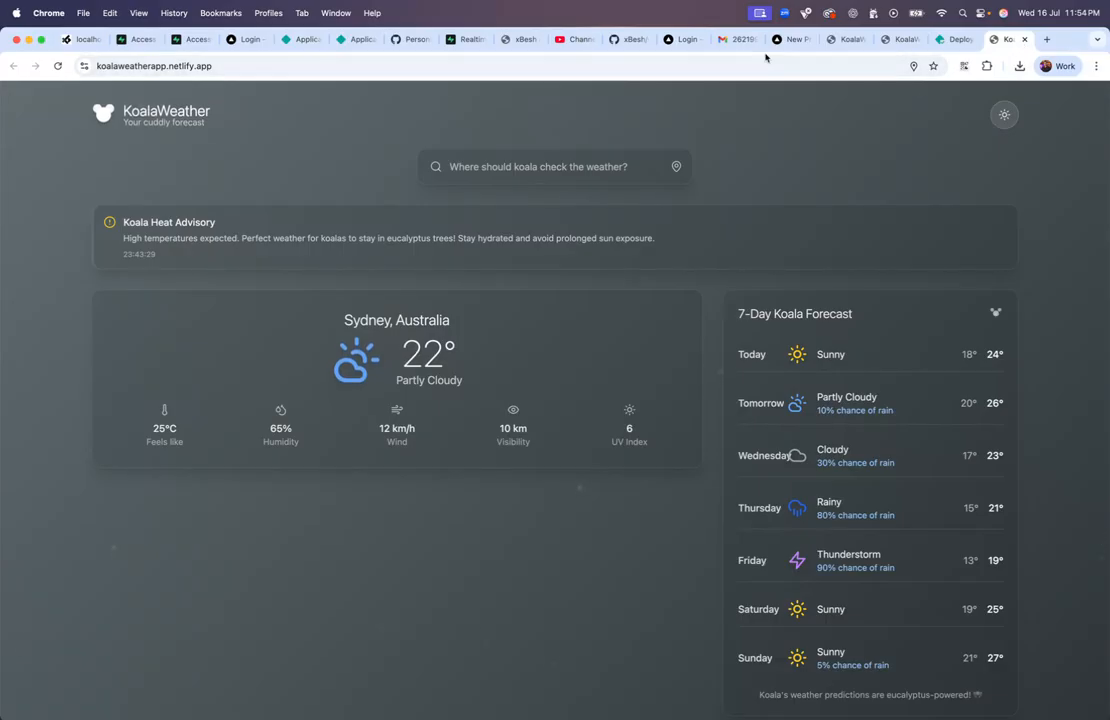
pyautogui.click(905, 41)
pyautogui.moveTo(905, 41); pyautogui.dragTo(951, 42)
pyautogui.click(970, 40)
pyautogui.click(855, 45)
pyautogui.moveTo(855, 45); pyautogui.dragTo(908, 42)
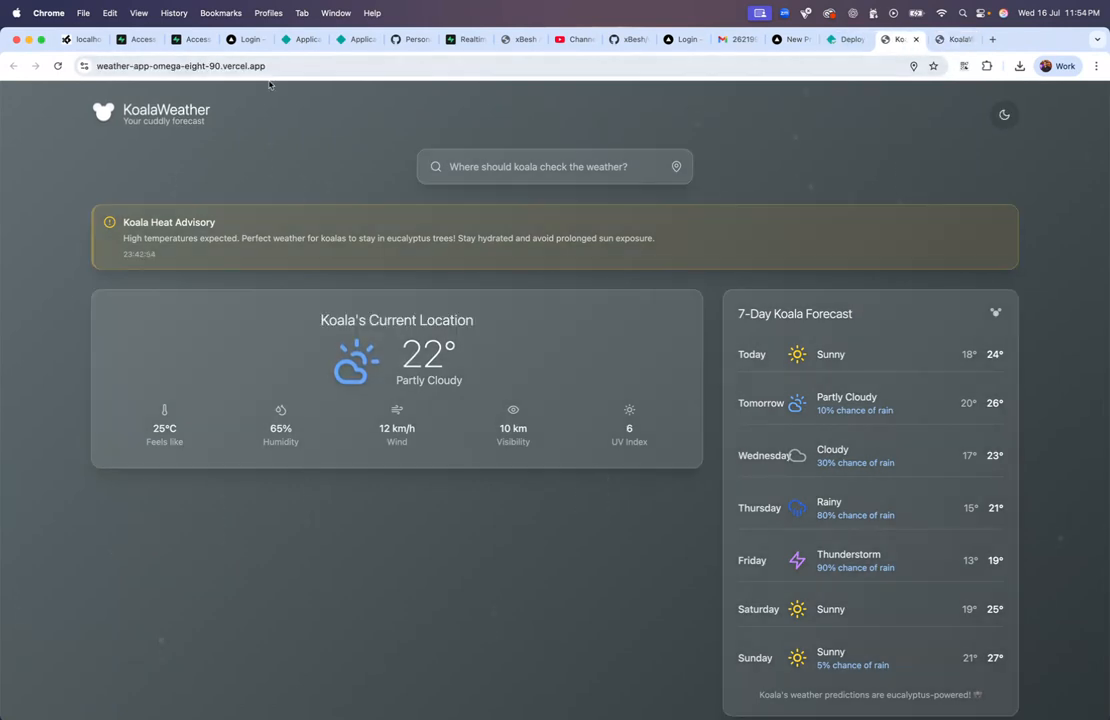
# Compare the KoalaWeather web addresses on the Netlify and Vercel deployments
pyautogui.click(958, 40)
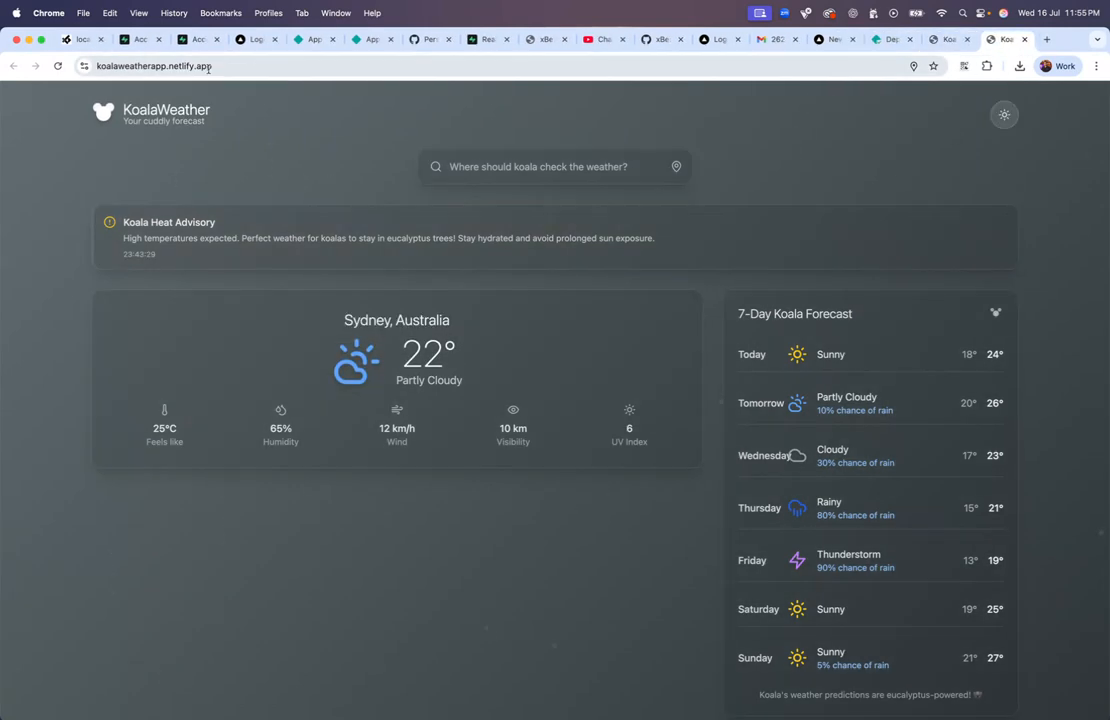
pyautogui.click(948, 40)
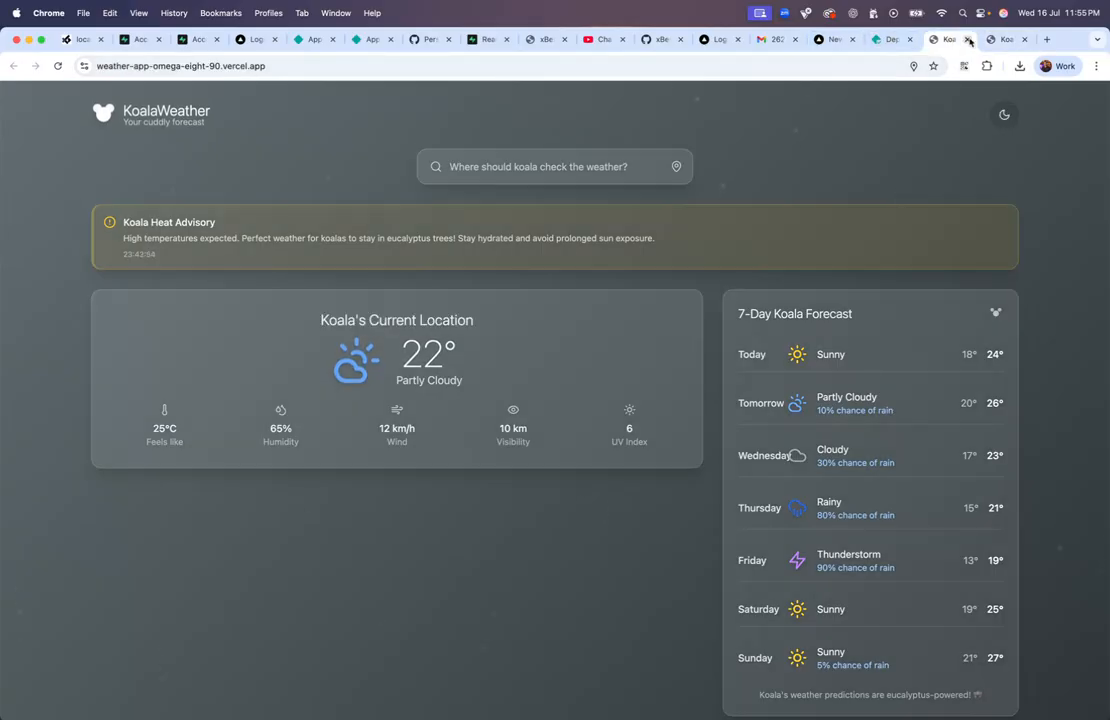
pyautogui.click(1000, 40)
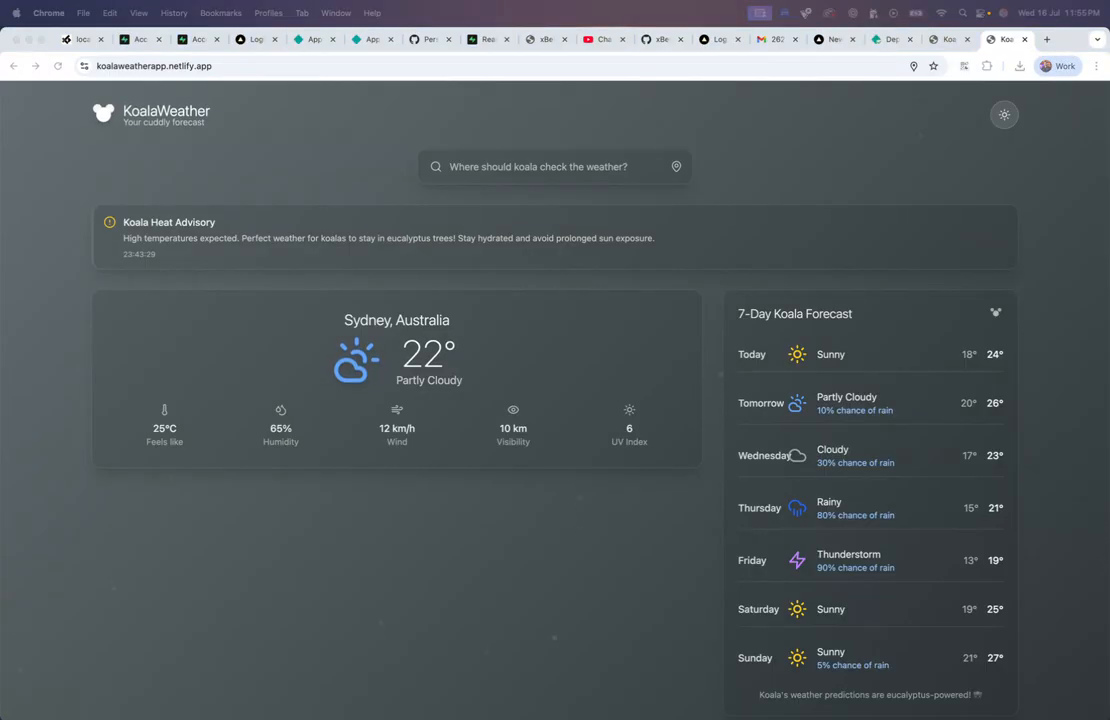
pyautogui.click(949, 40)
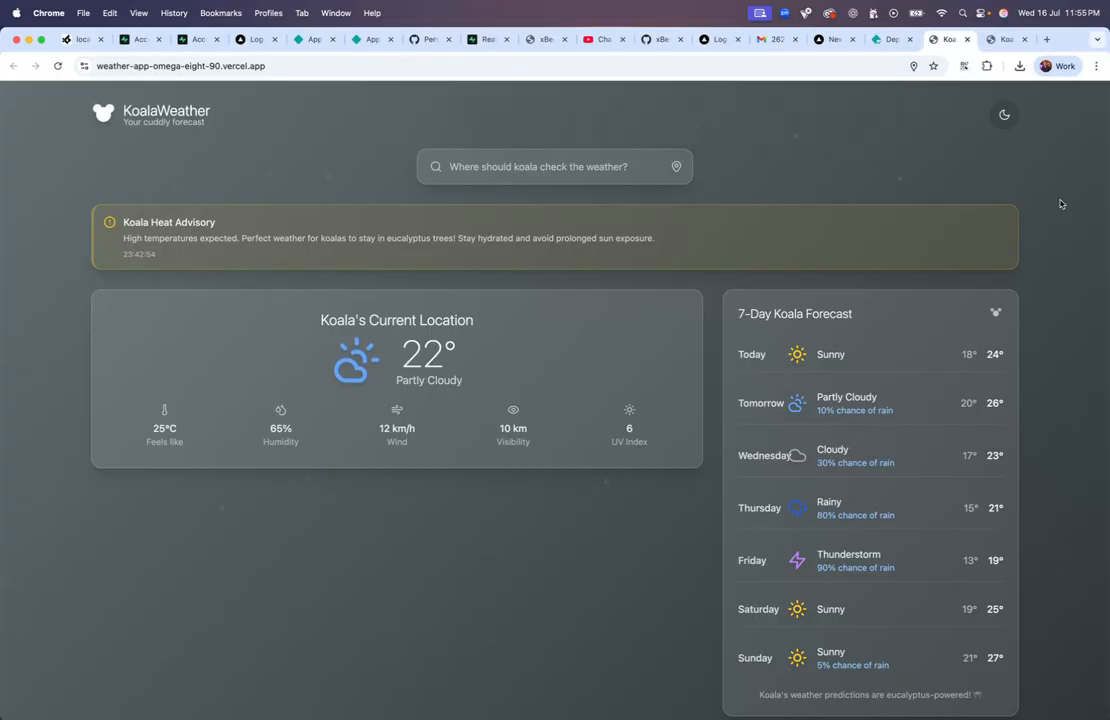
# Open the domain registrar sites namecheap.com and godaddy.com, each in its own new tab
pyautogui.click(1046, 39)
pyautogui.write('na')
pyautogui.press('Return')
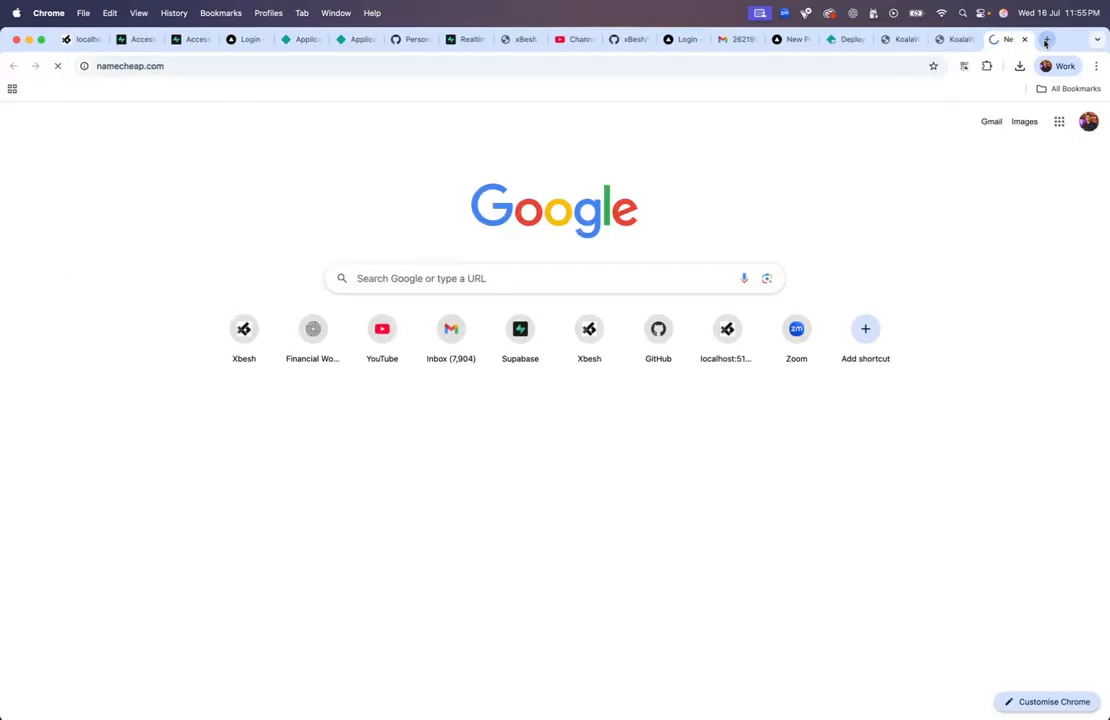
pyautogui.click(1046, 39)
pyautogui.write('godadd')
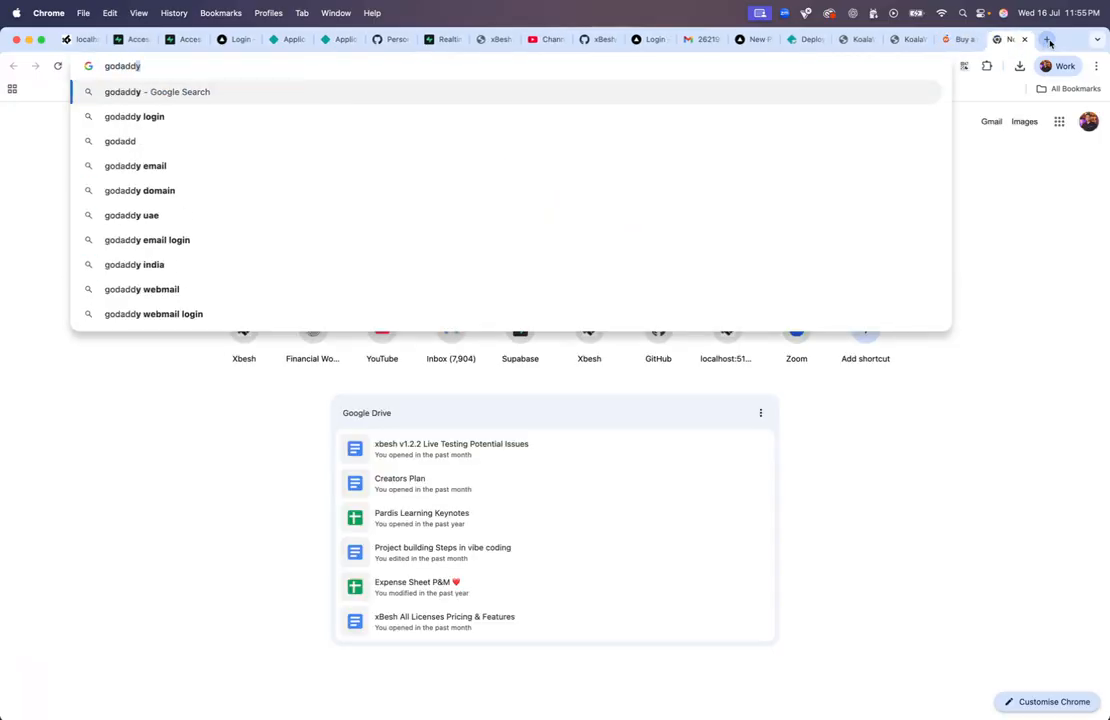
pyautogui.write('y.com')
pyautogui.press('Return')
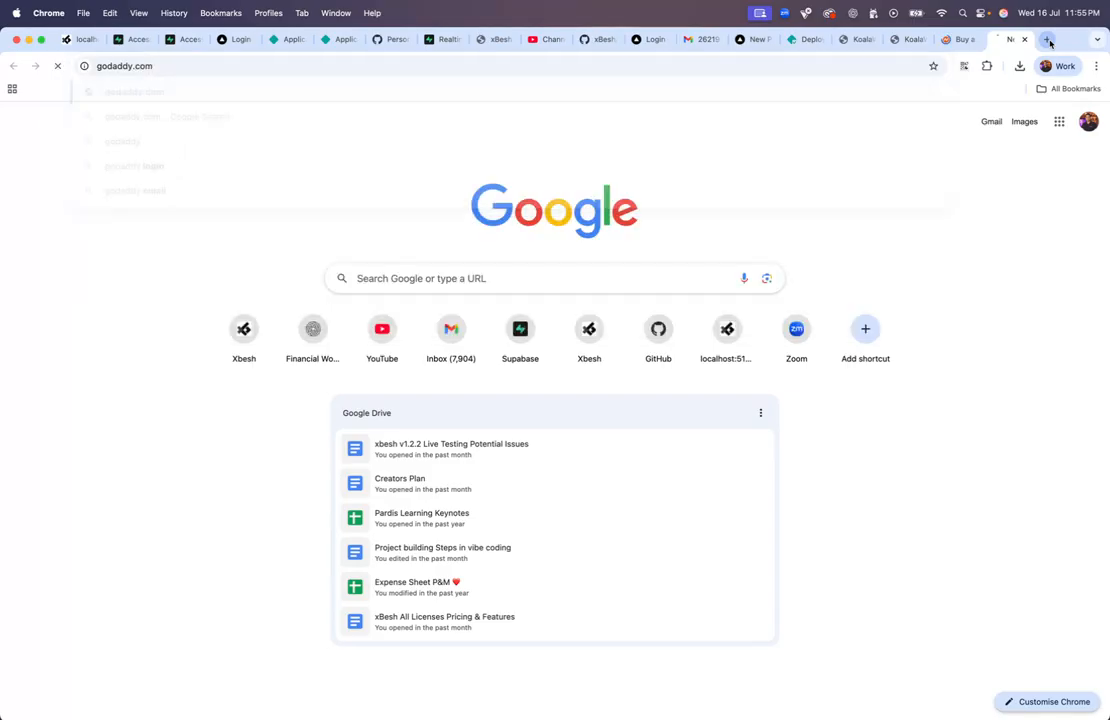
# Open domain.com in another new tab and close the surplus blank tab
pyautogui.click(1047, 40)
pyautogui.write('domain.com')
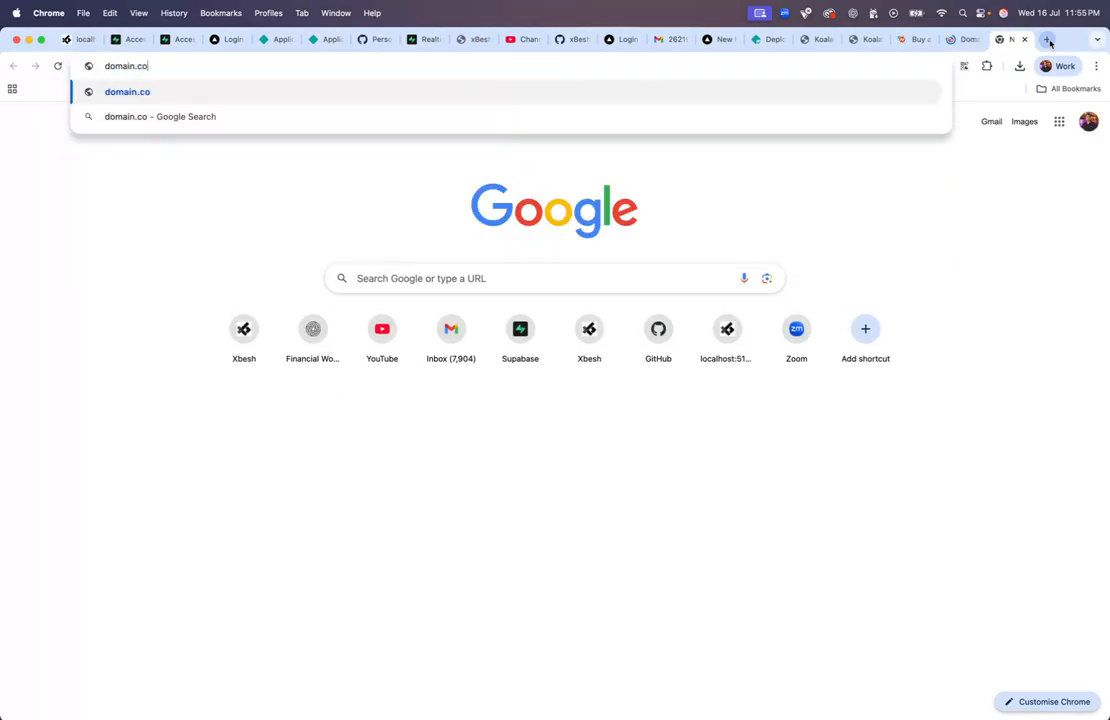
pyautogui.press('Return')
pyautogui.click(1047, 40)
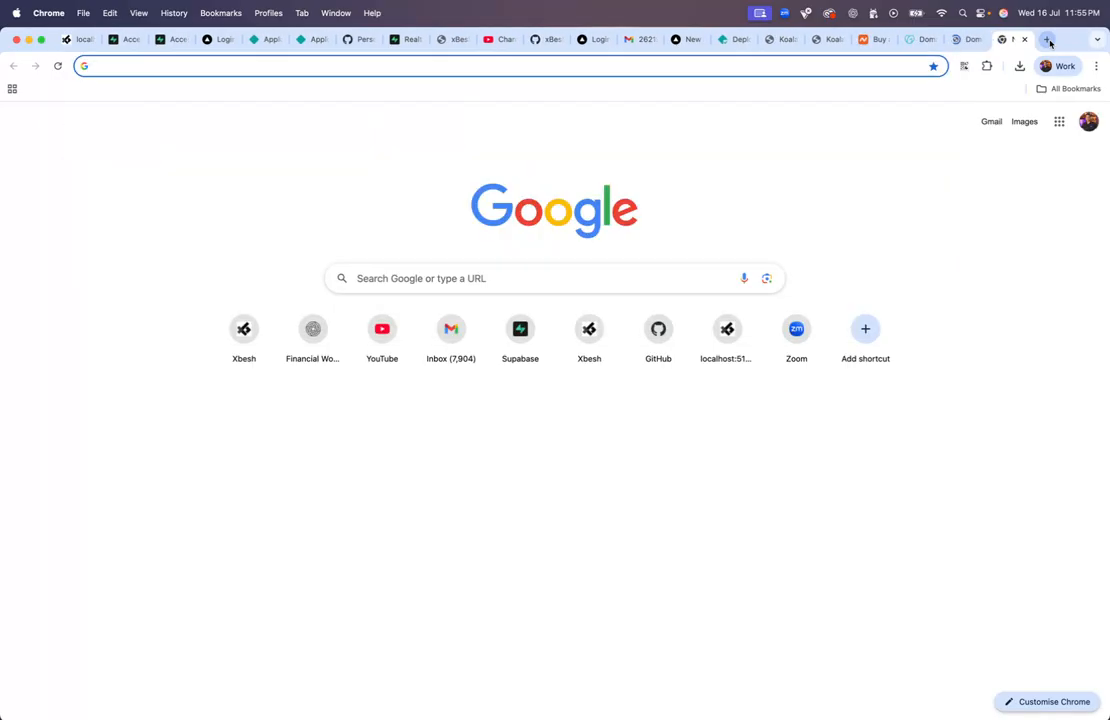
pyautogui.click(1025, 40)
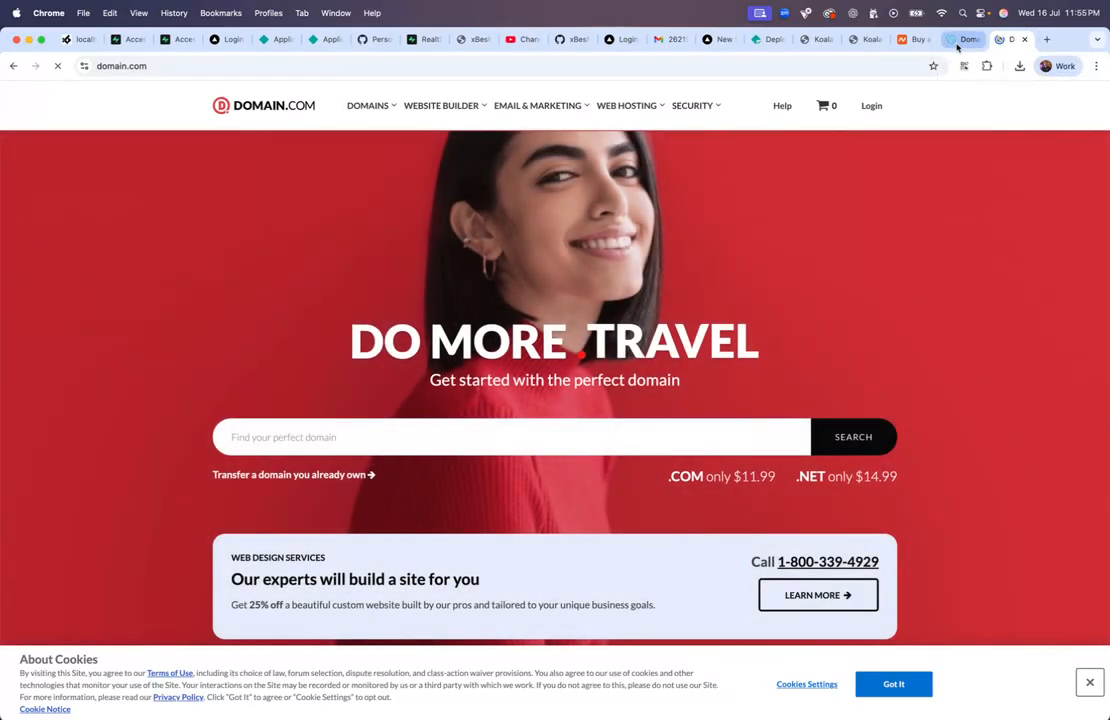
# Look over the GoDaddy, Namecheap and Domain.com home pages as options for buying a domain
pyautogui.click(957, 42)
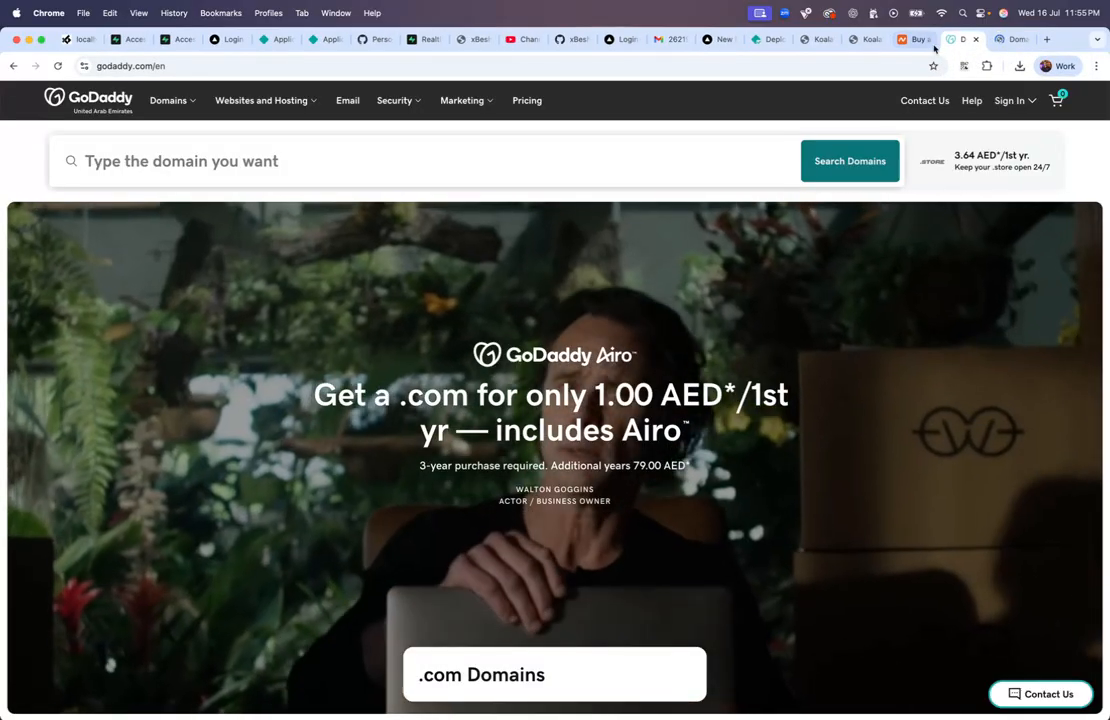
pyautogui.click(911, 41)
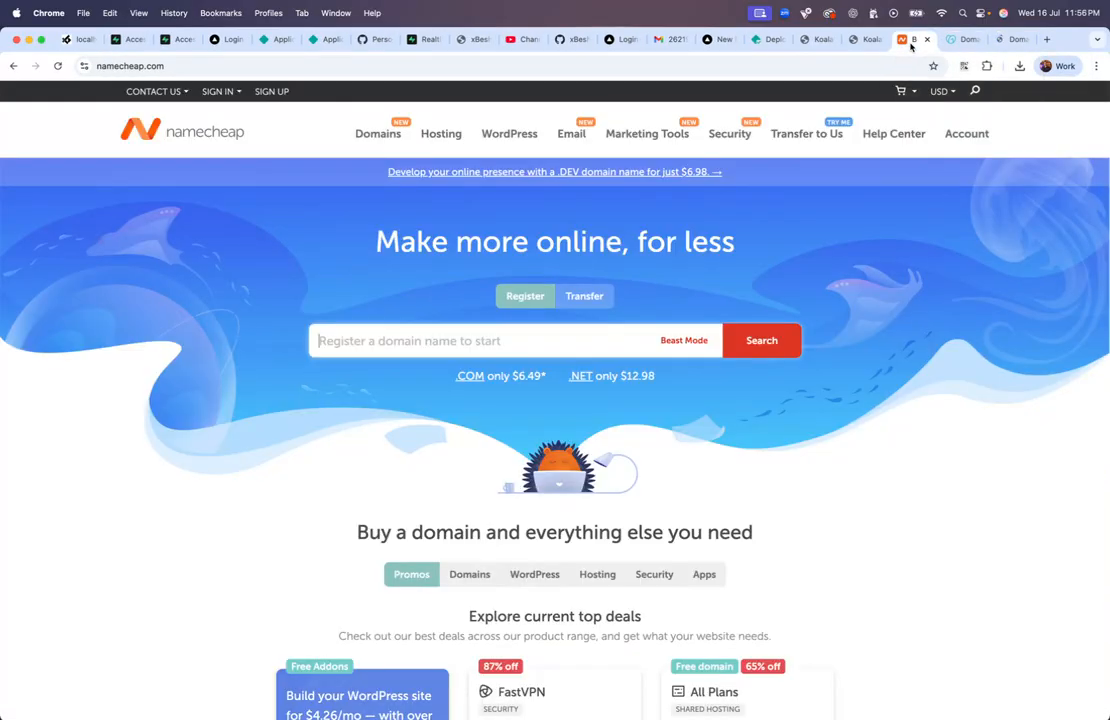
pyautogui.click(1011, 41)
pyautogui.click(924, 41)
pyautogui.click(1008, 42)
# Open the Cloudflare website in a new tab
pyautogui.click(1047, 40)
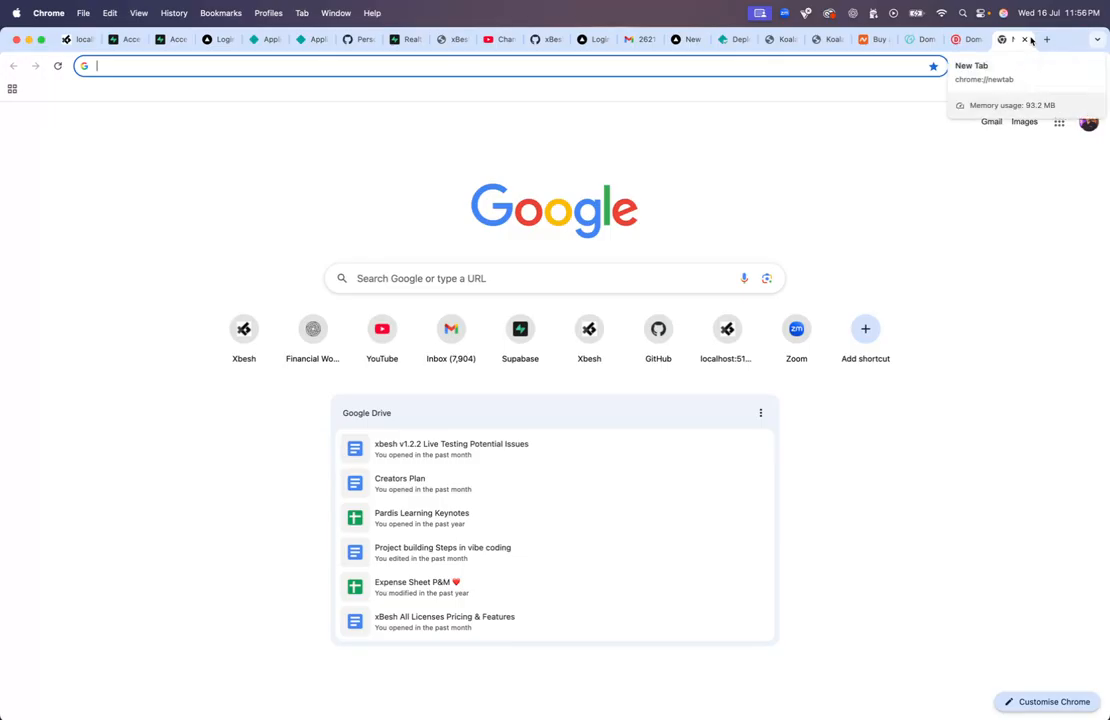
pyautogui.write('claudefl')
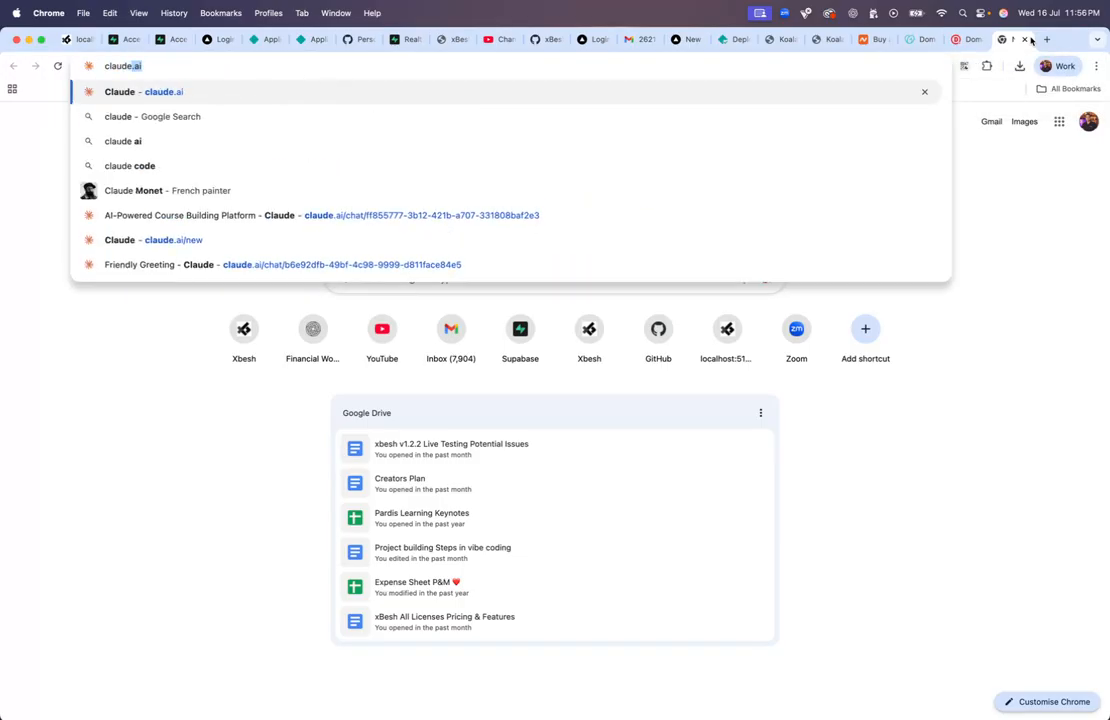
pyautogui.press('BackSpace')
pyautogui.press('BackSpace')
pyautogui.press('BackSpace')
pyautogui.press('BackSpace')
pyautogui.press('BackSpace')
pyautogui.press('BackSpace')
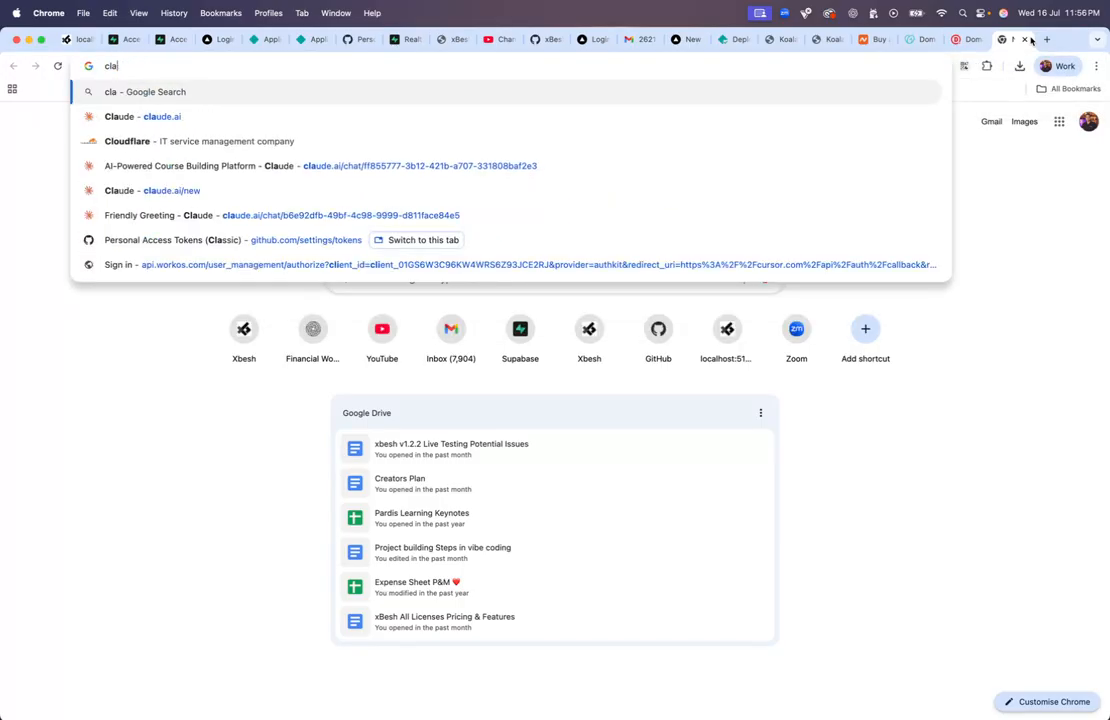
pyautogui.write('ou')
pyautogui.press('Return')
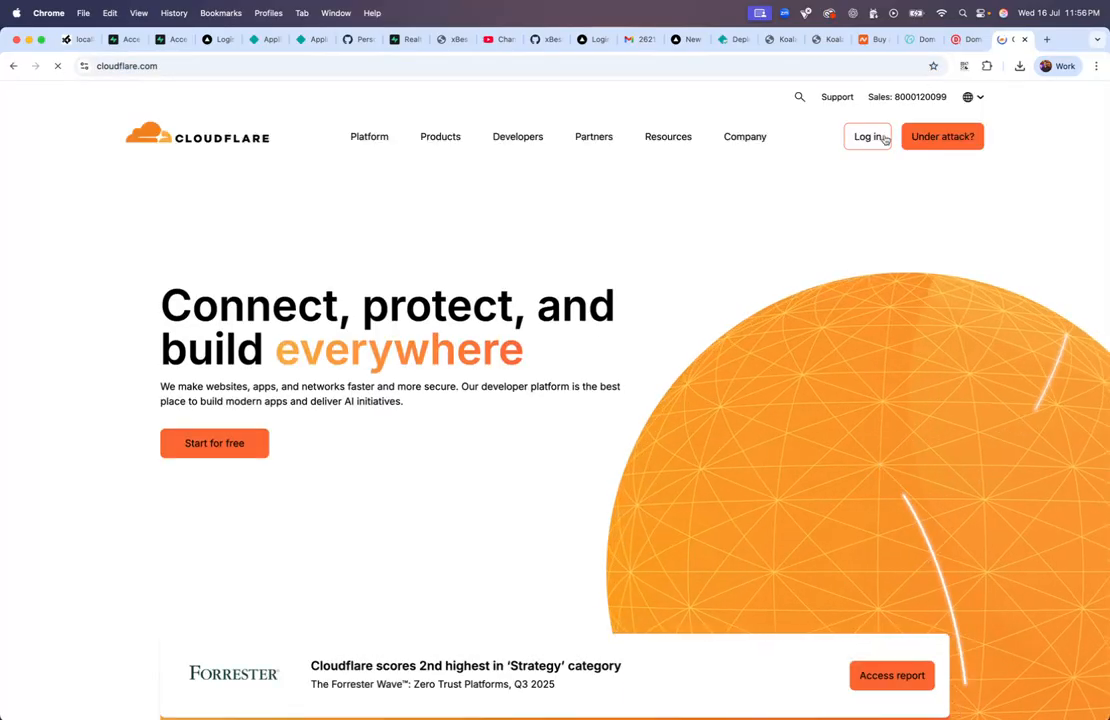
# Log in to the Cloudflare dashboard and open the overview of the xbesh.app domain
pyautogui.click(867, 137)
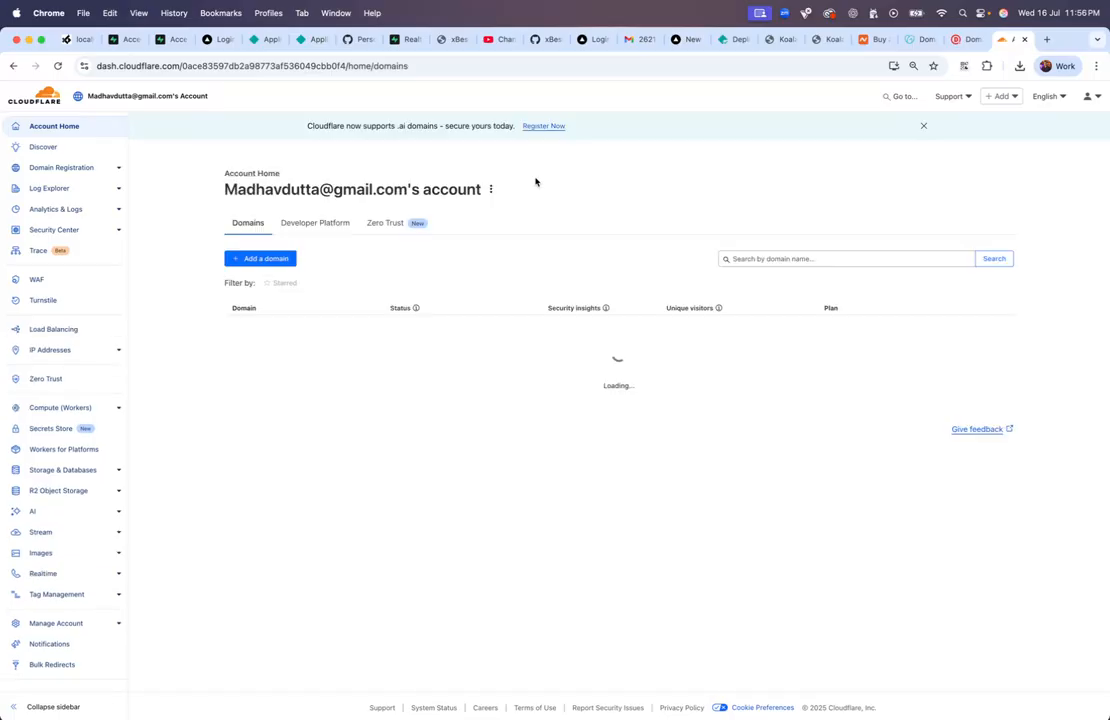
pyautogui.scroll(-2, 196, 377)
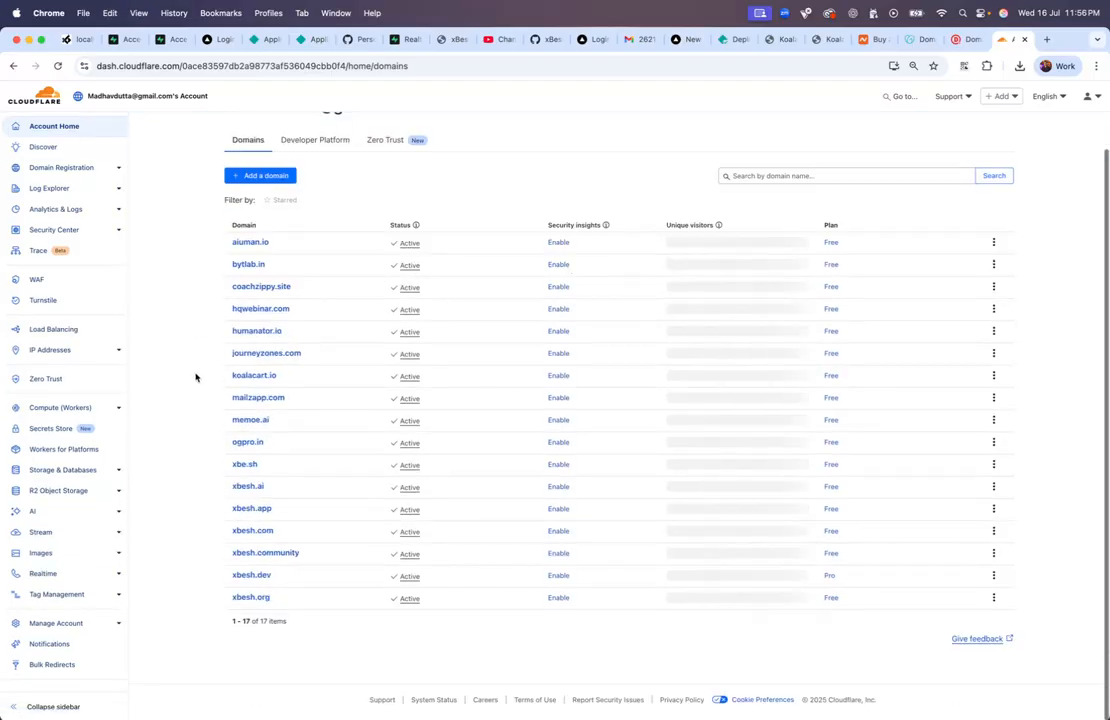
pyautogui.scroll(-2, 238, 644)
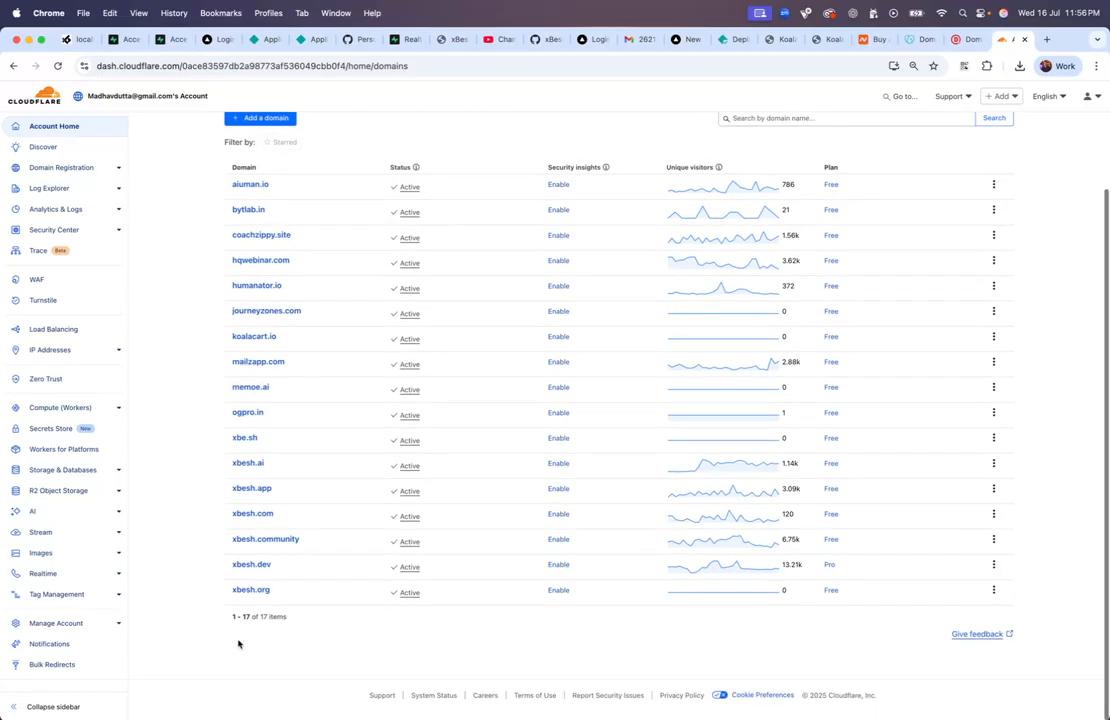
pyautogui.scroll(1, 238, 644)
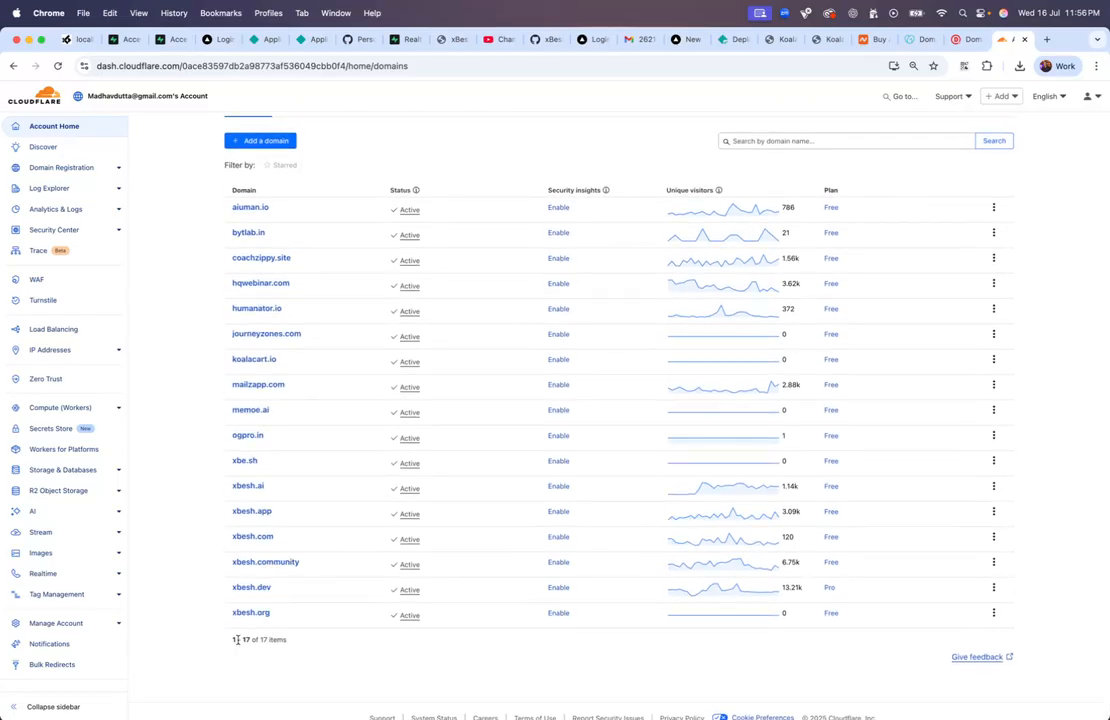
pyautogui.scroll(-1, 242, 490)
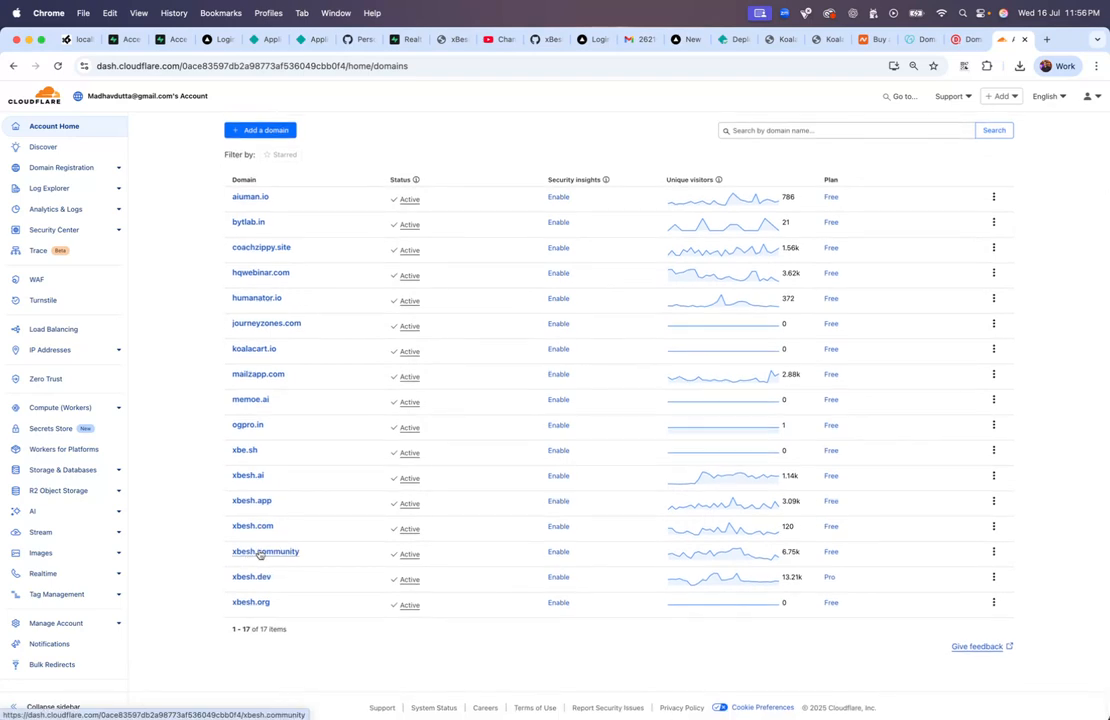
pyautogui.click(264, 504)
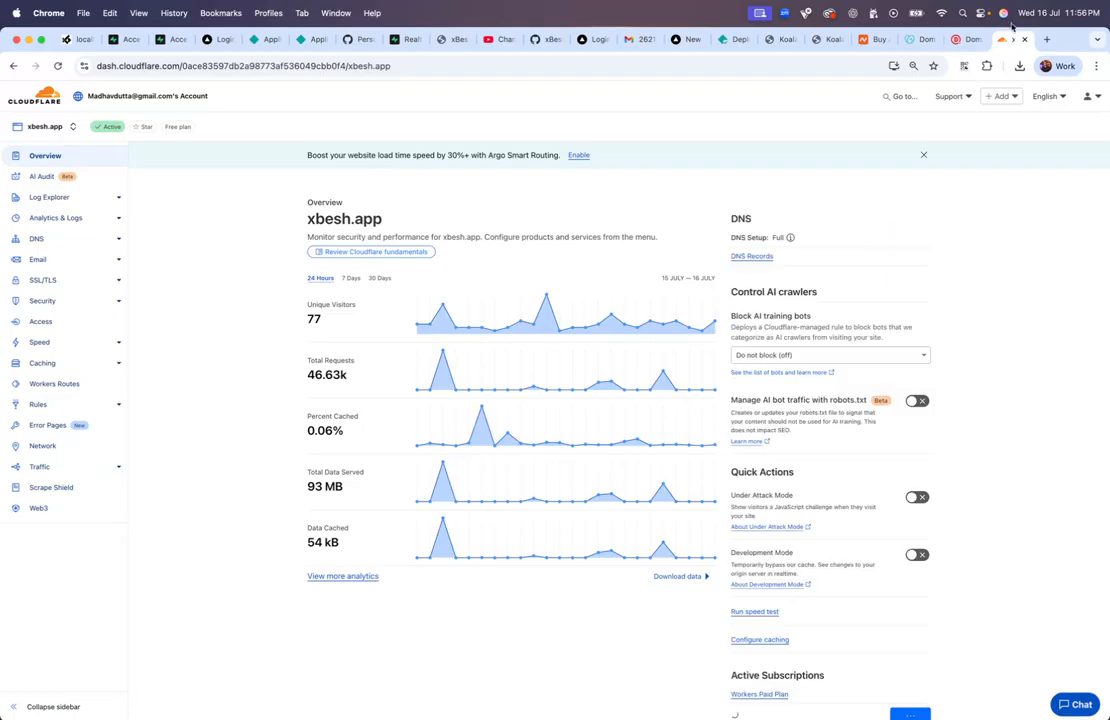
# Visit xbesh.app in a new tab to check what the domain serves
pyautogui.click(1049, 40)
pyautogui.write('xbesh.')
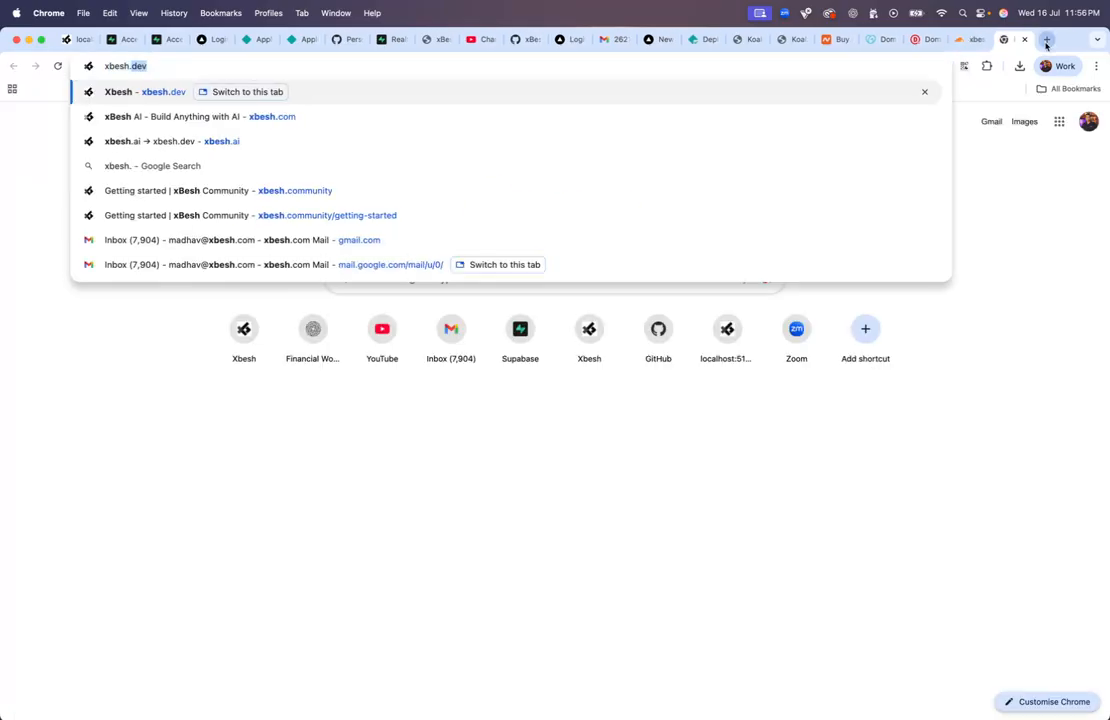
pyautogui.write('app')
pyautogui.press('Return')
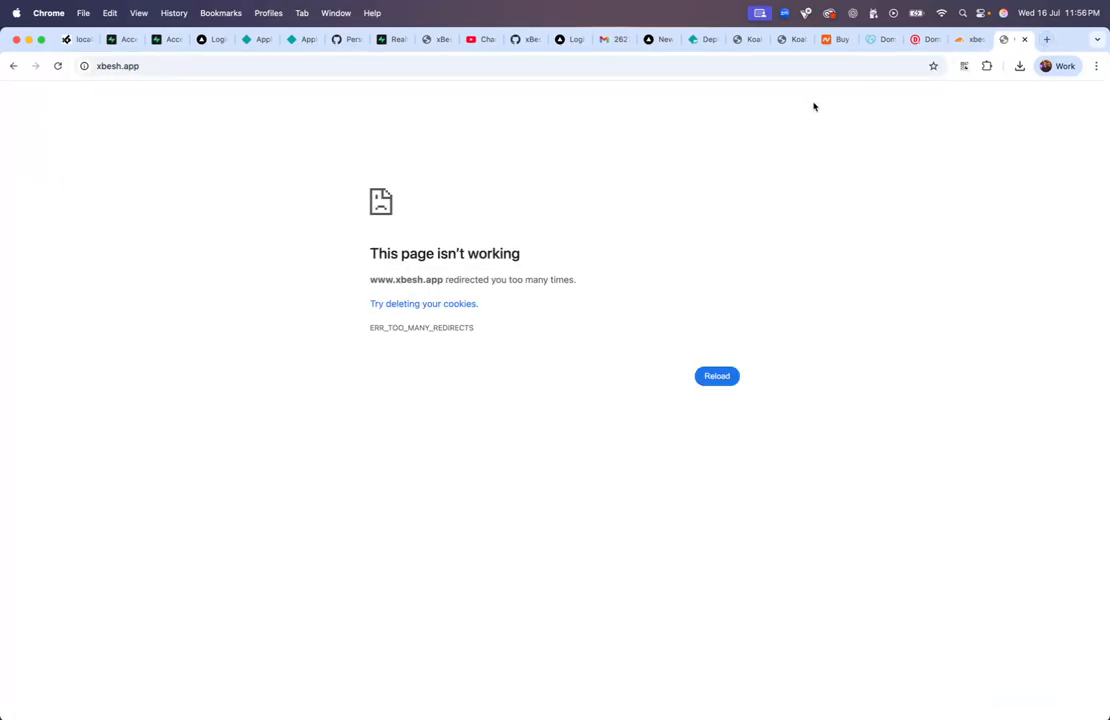
pyautogui.click(841, 71)
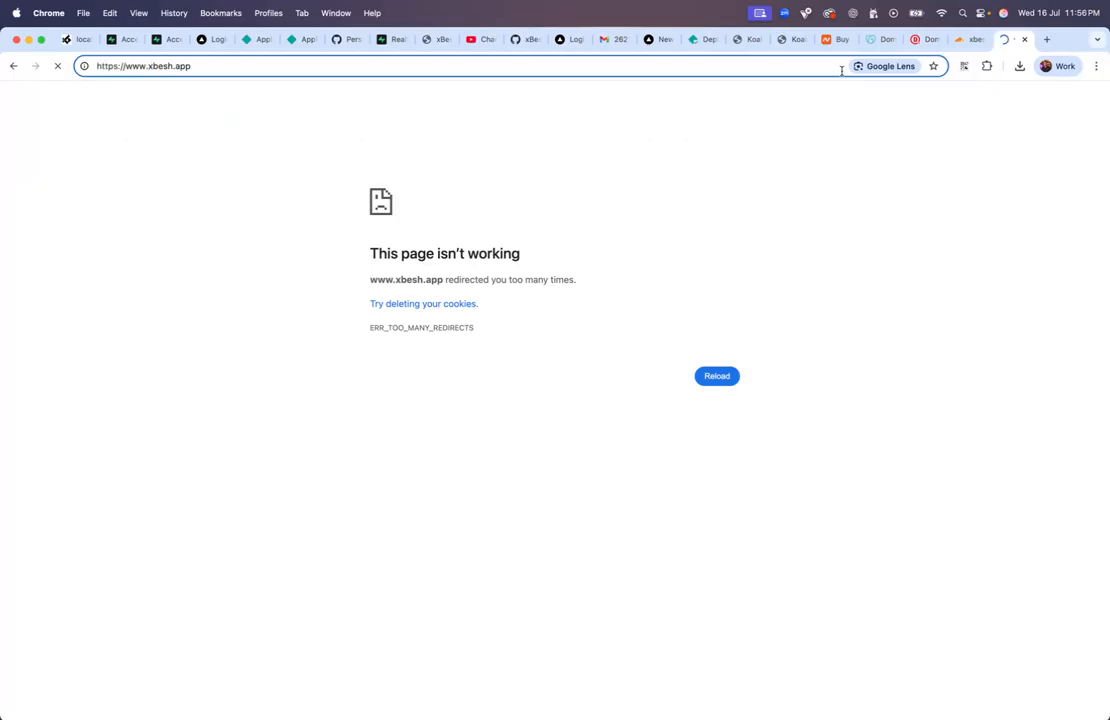
pyautogui.press('BackSpace')
pyautogui.press('BackSpace')
pyautogui.press('BackSpace')
pyautogui.press('BackSpace')
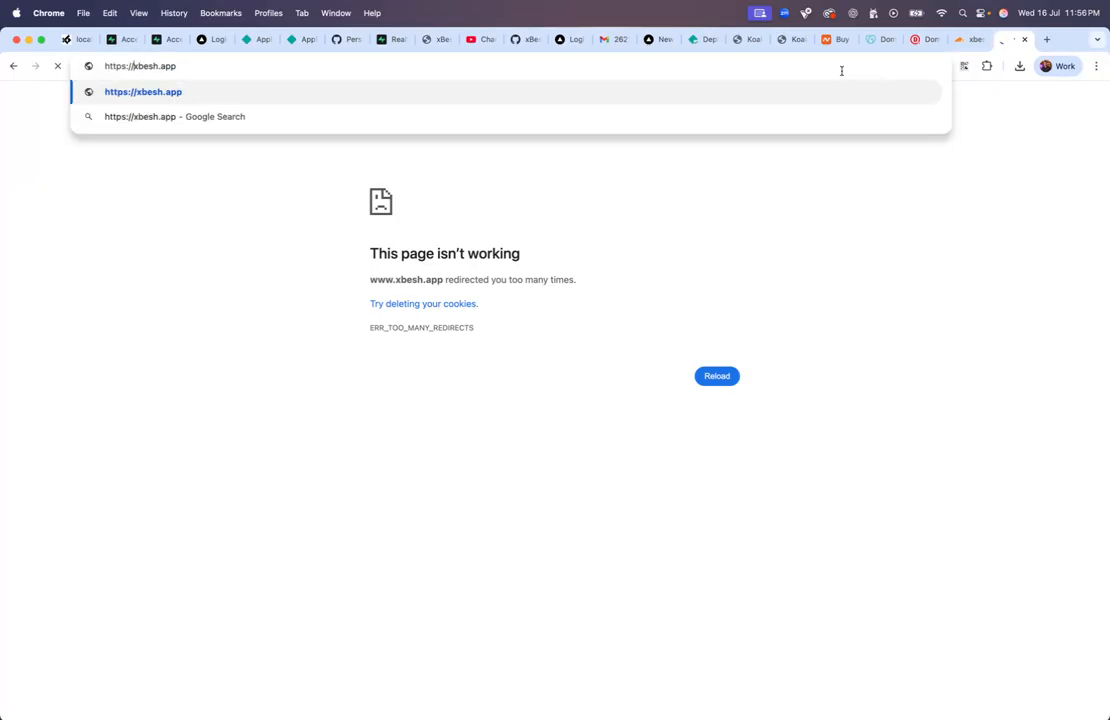
pyautogui.press('Return')
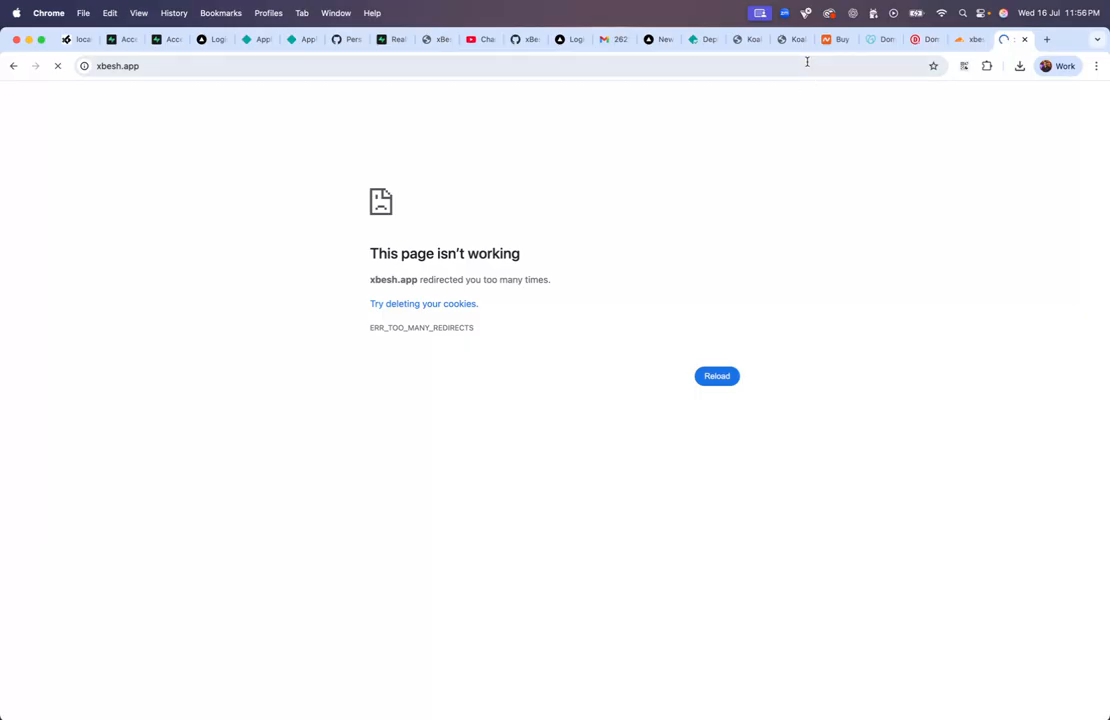
pyautogui.click(805, 64)
pyautogui.click(807, 62)
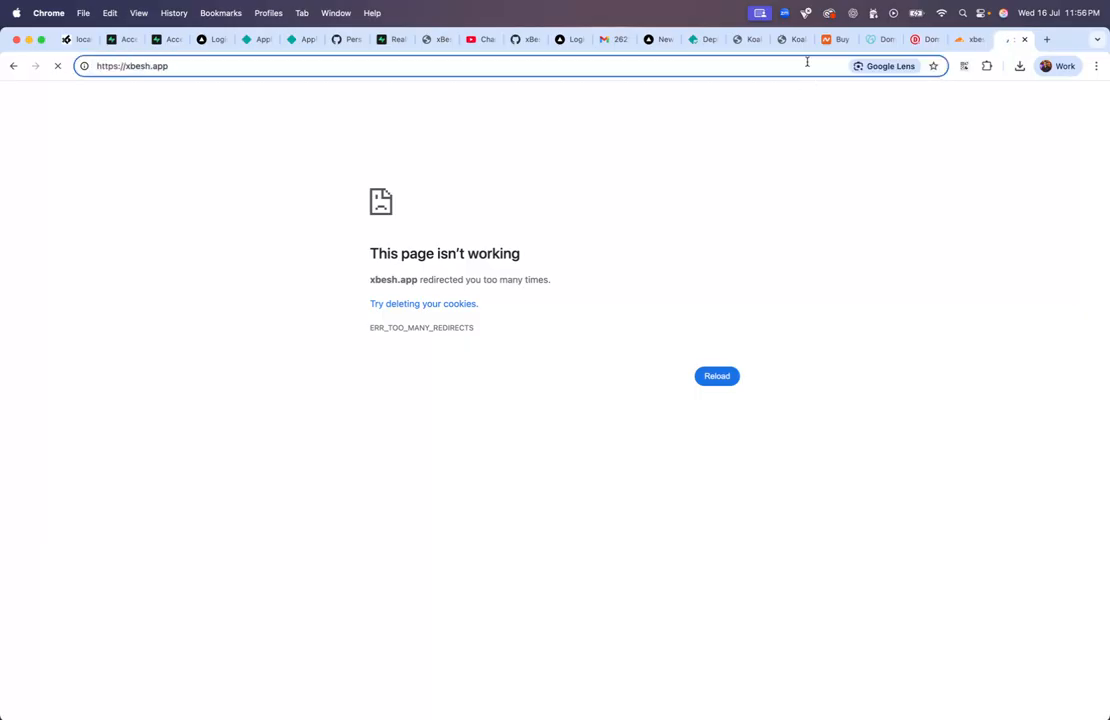
pyautogui.press('Return')
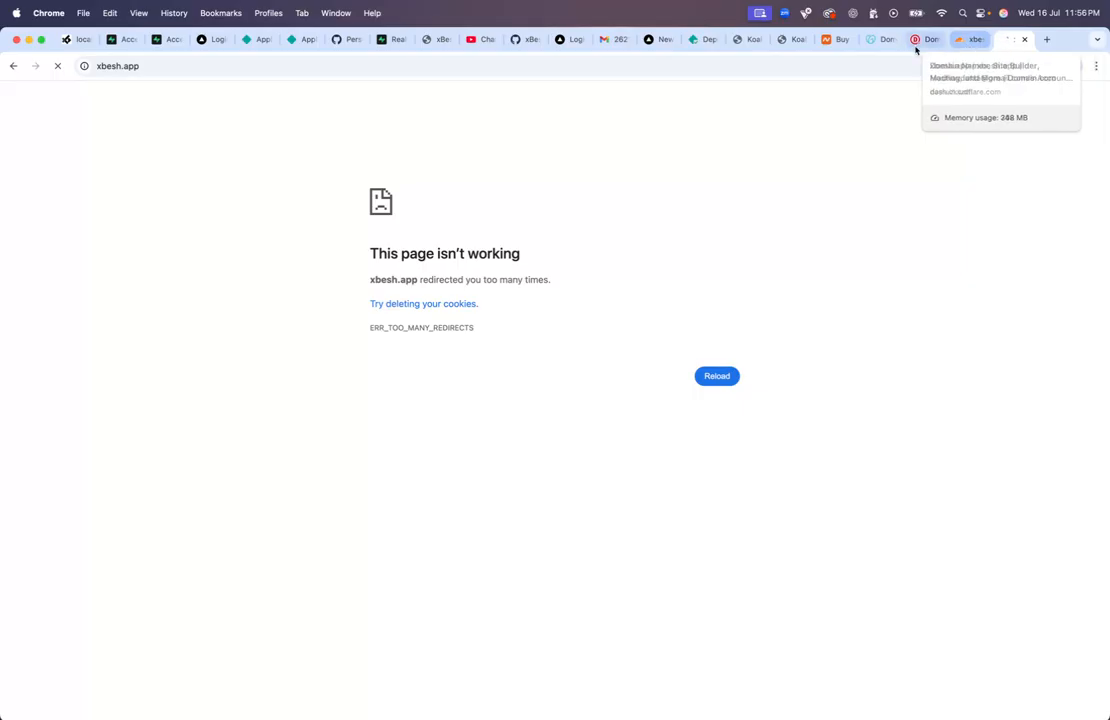
# Switch to Vercel and open the weather-app project's overview from the project dashboard
pyautogui.click(796, 42)
pyautogui.click(1012, 40)
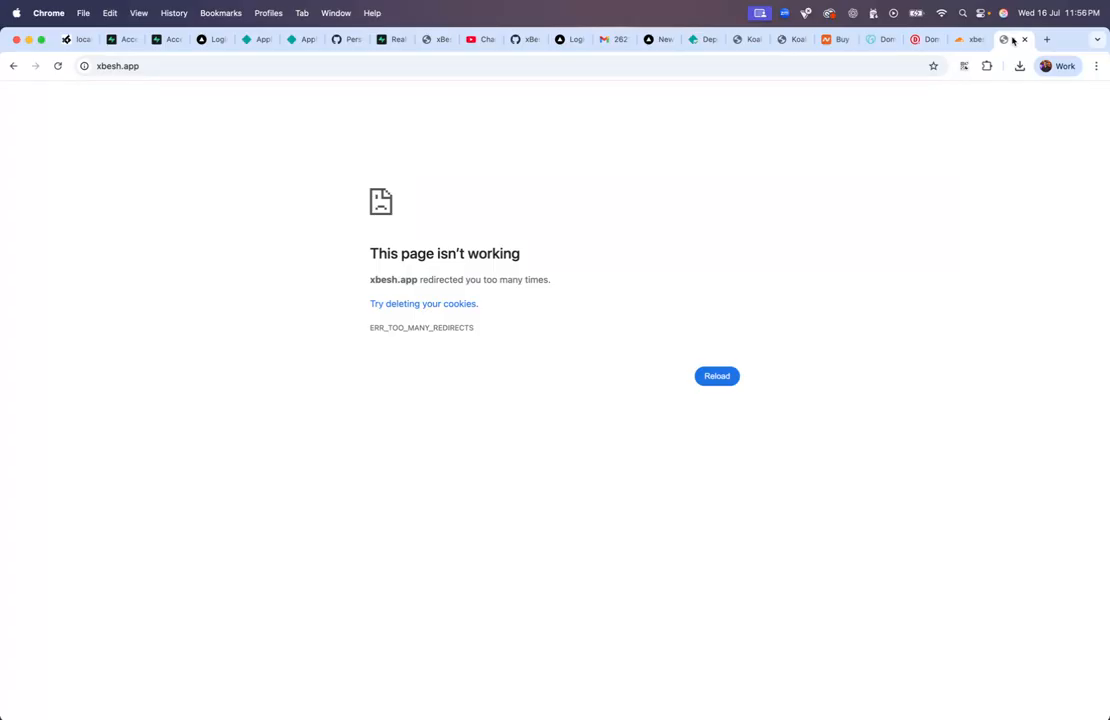
pyautogui.click(660, 42)
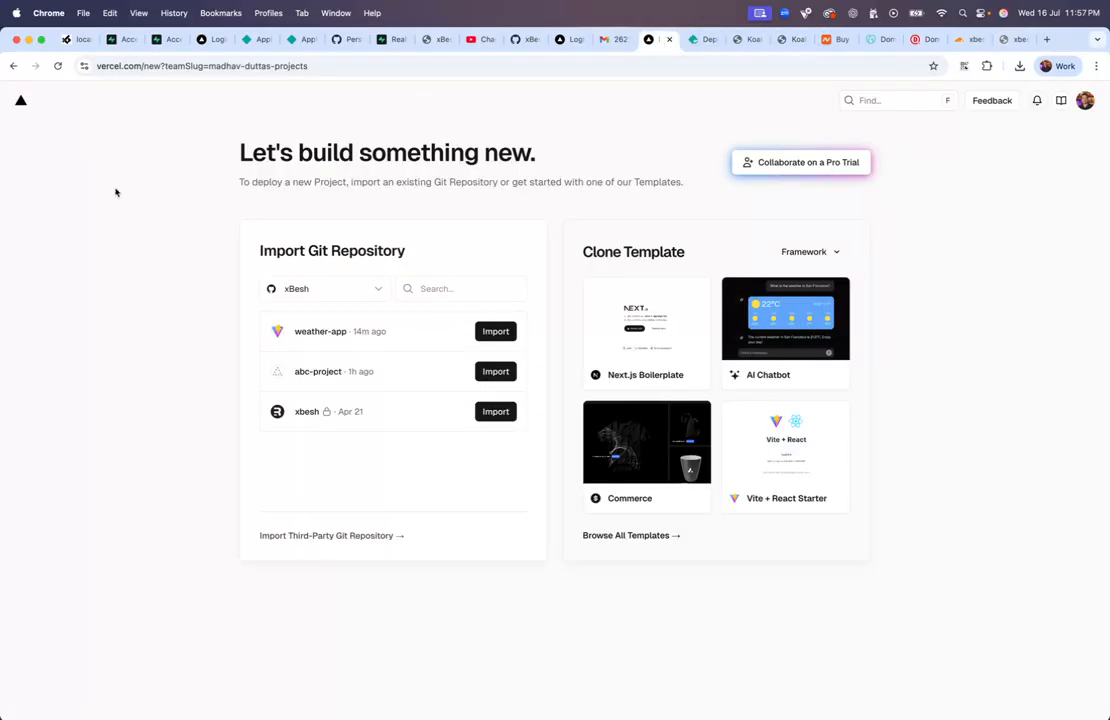
pyautogui.click(21, 104)
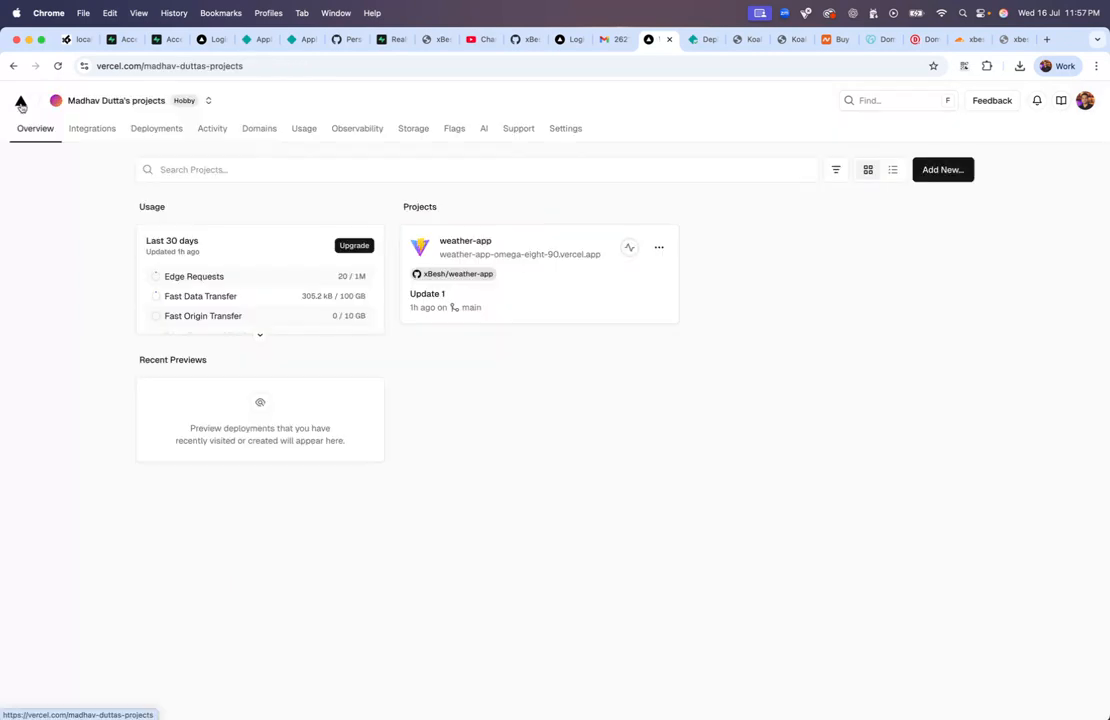
pyautogui.click(481, 242)
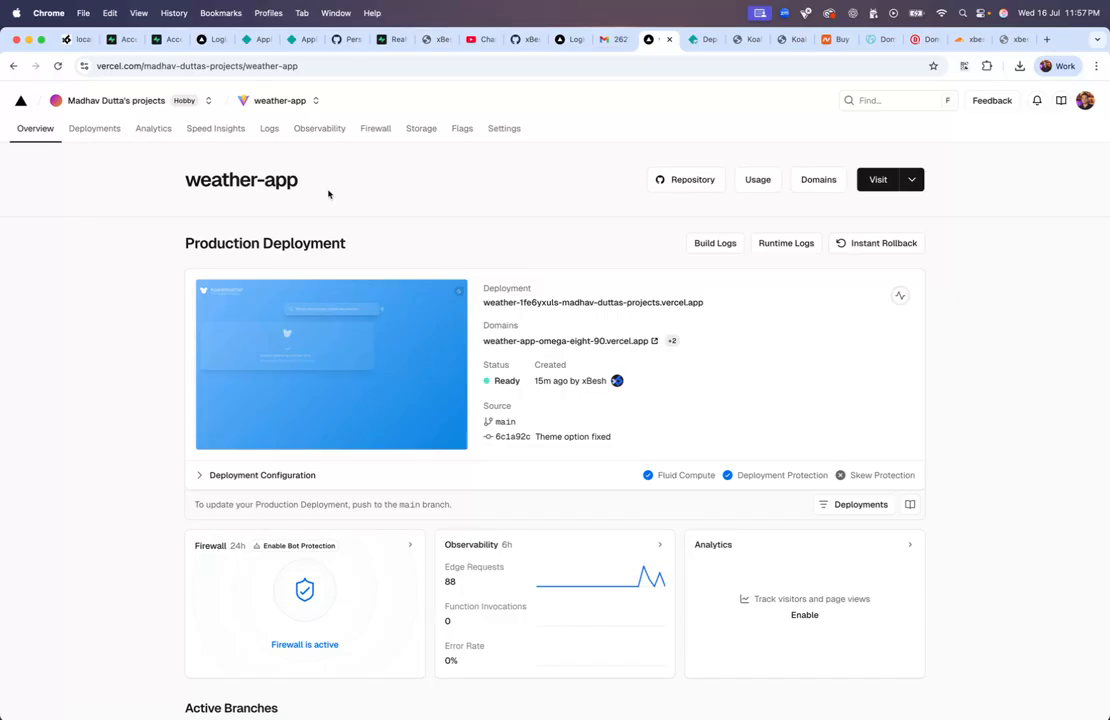
# Open the weather-app project's domain settings and examine the vercel.app domain assigned to production
pyautogui.click(824, 186)
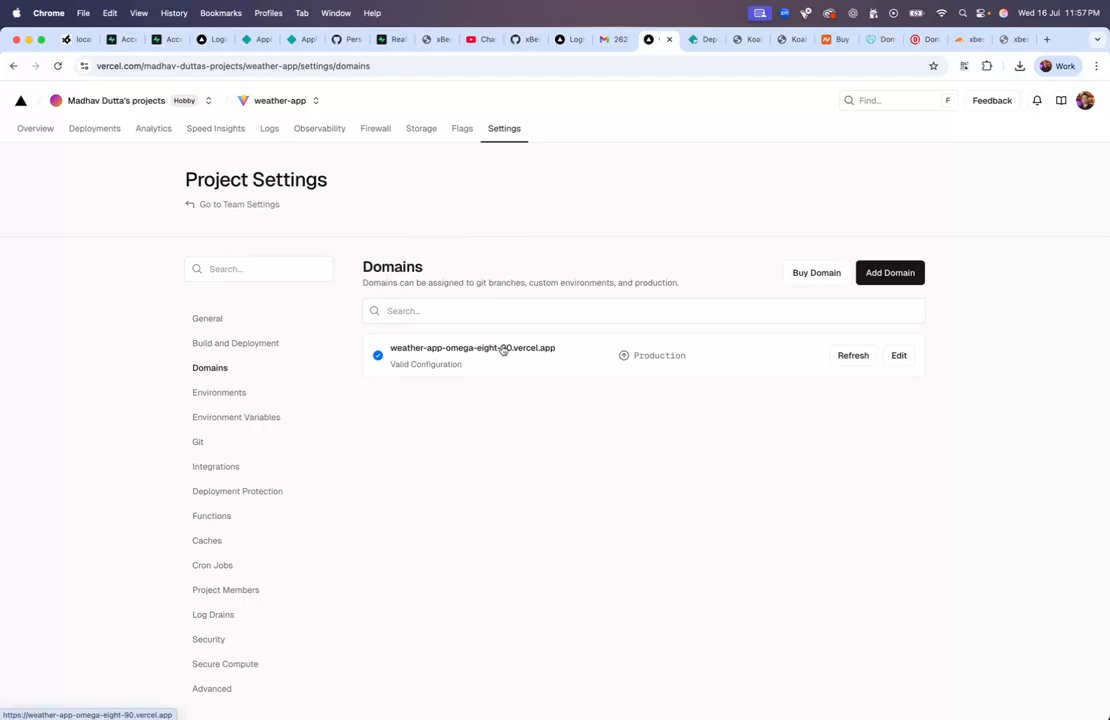
pyautogui.moveTo(556, 352); pyautogui.dragTo(514, 352)
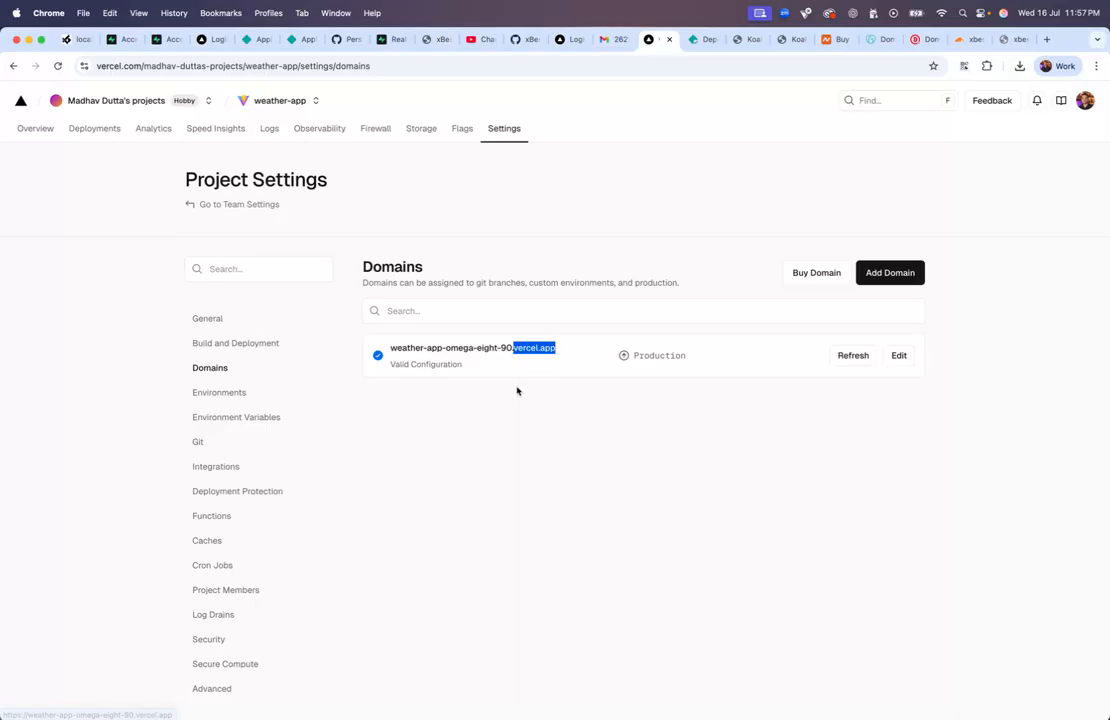
pyautogui.click(517, 391)
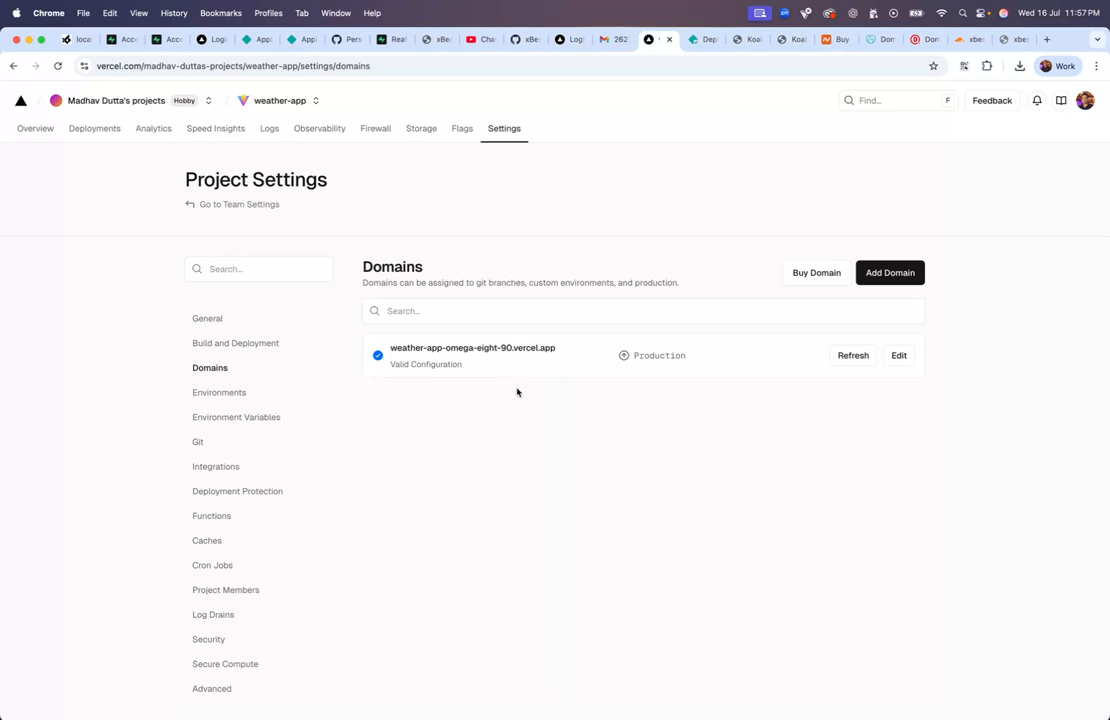
pyautogui.click(902, 279)
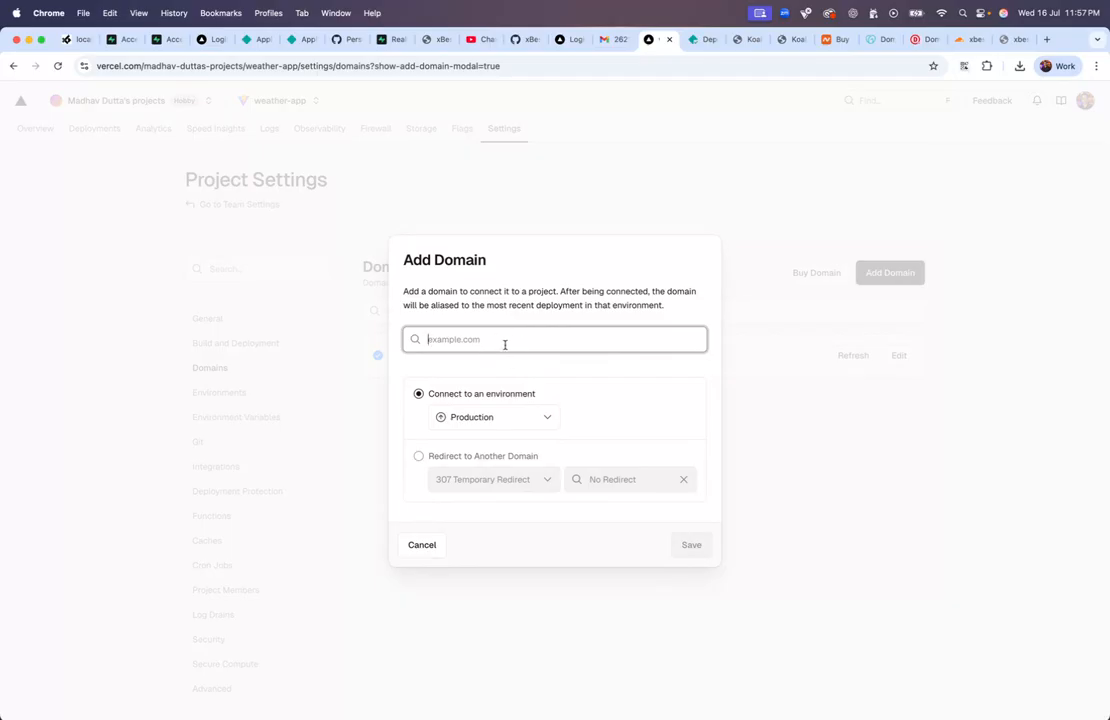
pyautogui.write('xbesh.app')
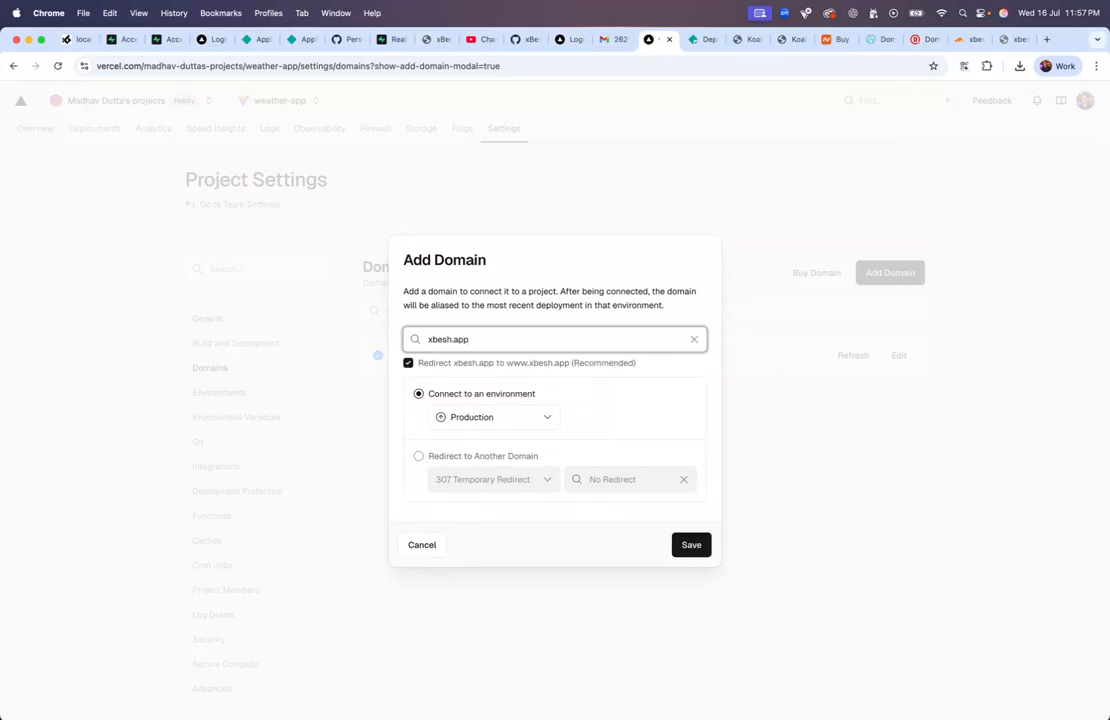
pyautogui.click(548, 417)
pyautogui.click(529, 419)
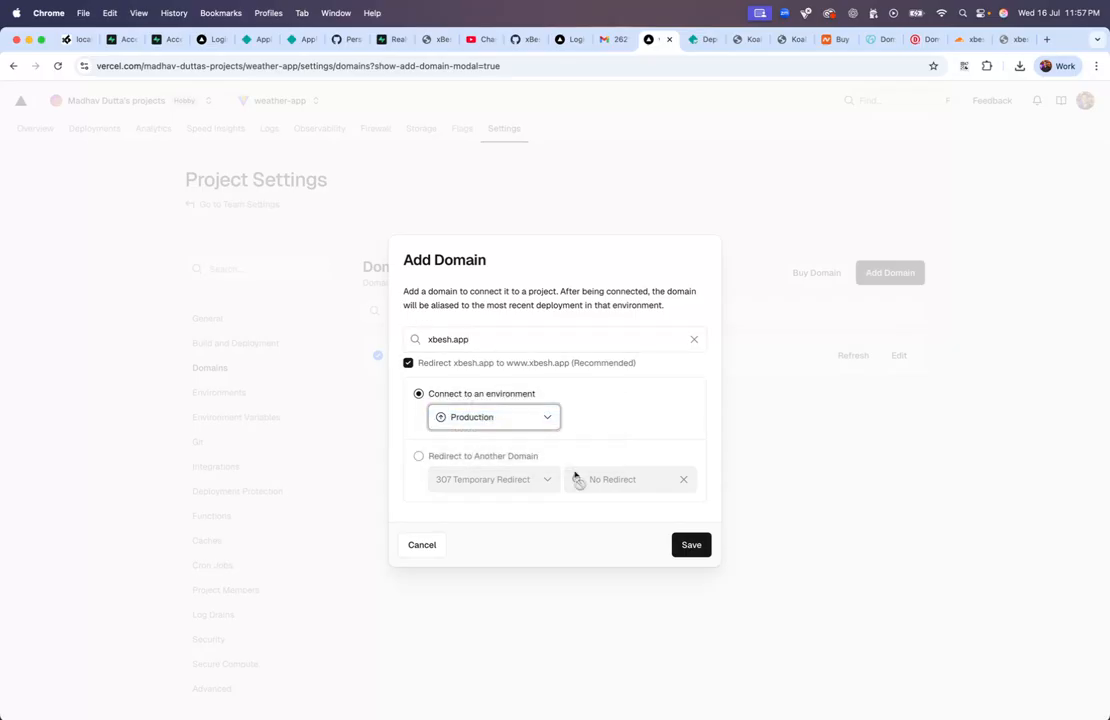
pyautogui.click(697, 552)
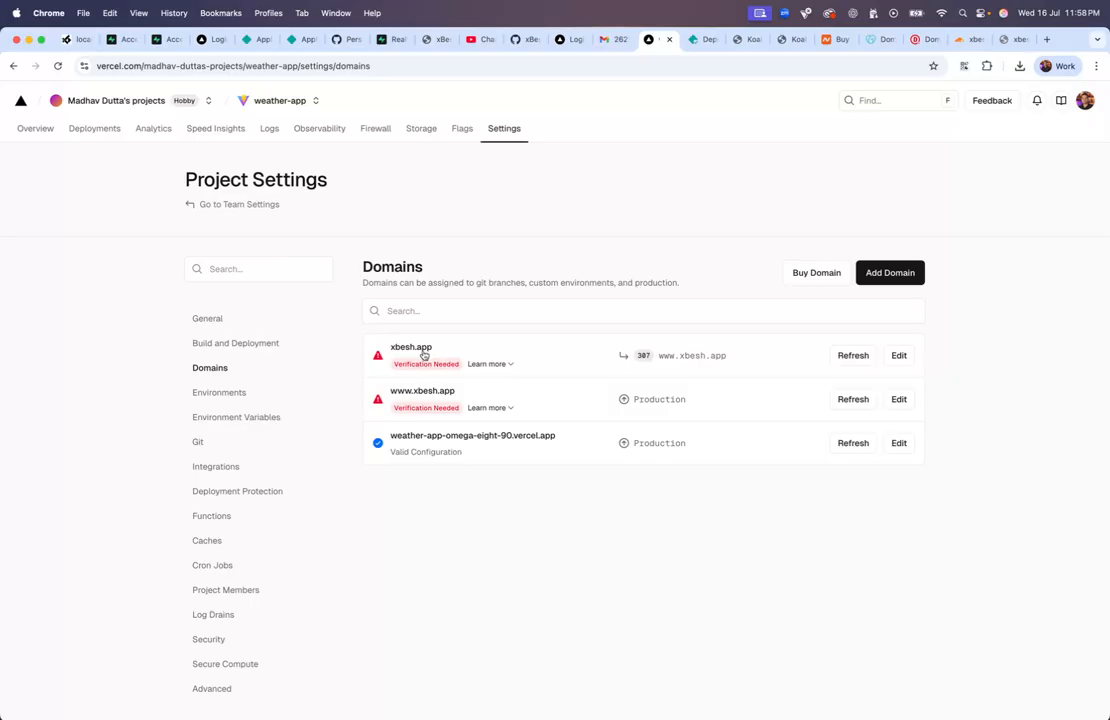
pyautogui.click(424, 351)
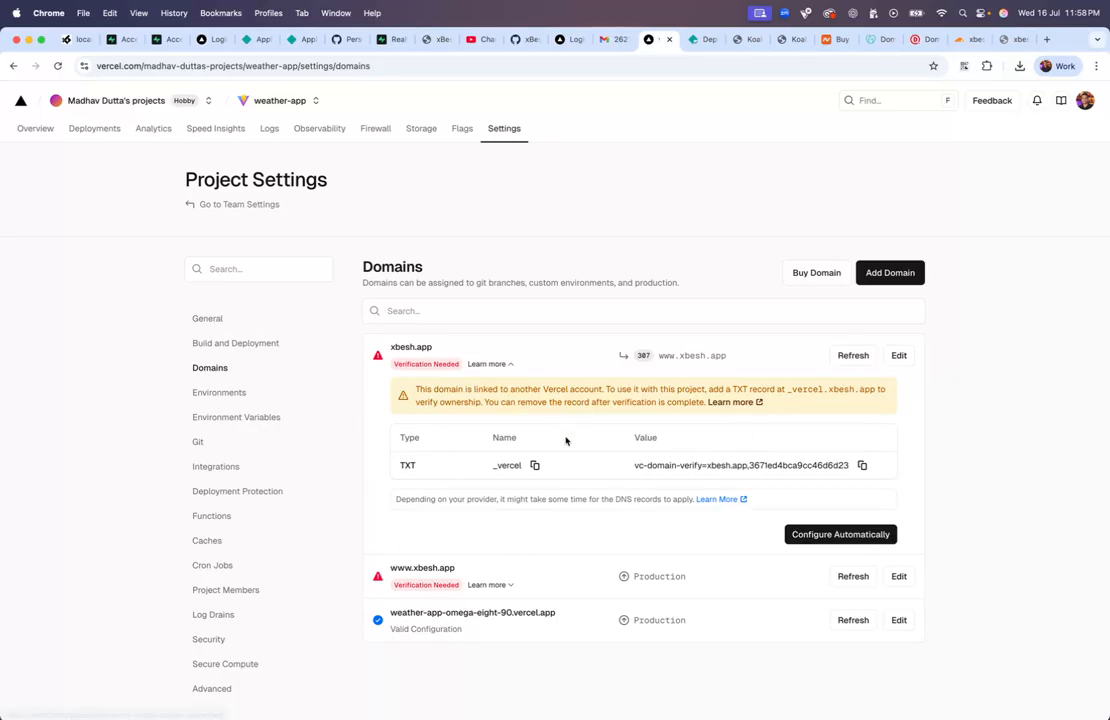
pyautogui.scroll(-1, 549, 448)
pyautogui.click(545, 505)
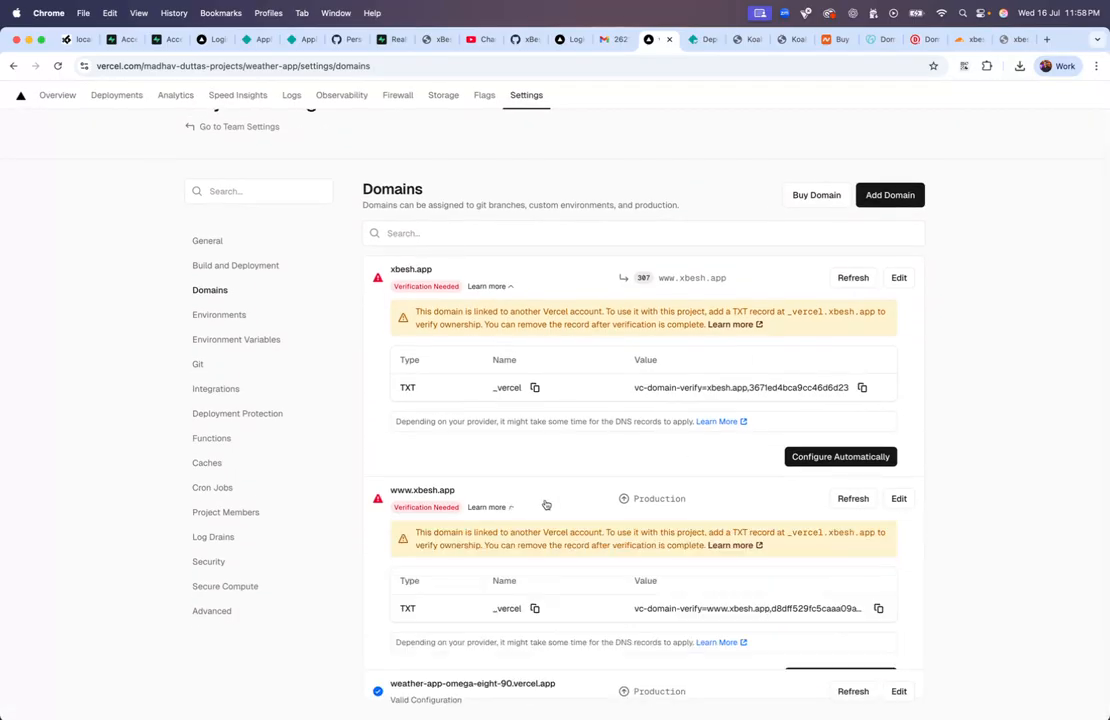
pyautogui.scroll(-3, 545, 503)
pyautogui.scroll(3, 550, 401)
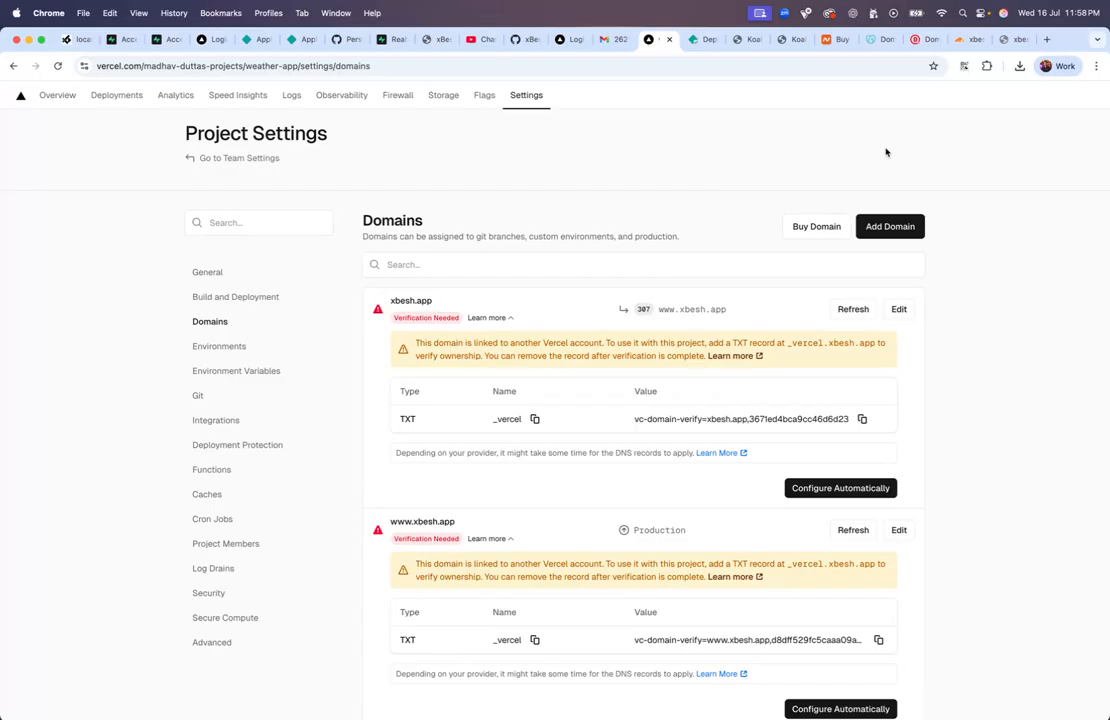
pyautogui.click(1012, 39)
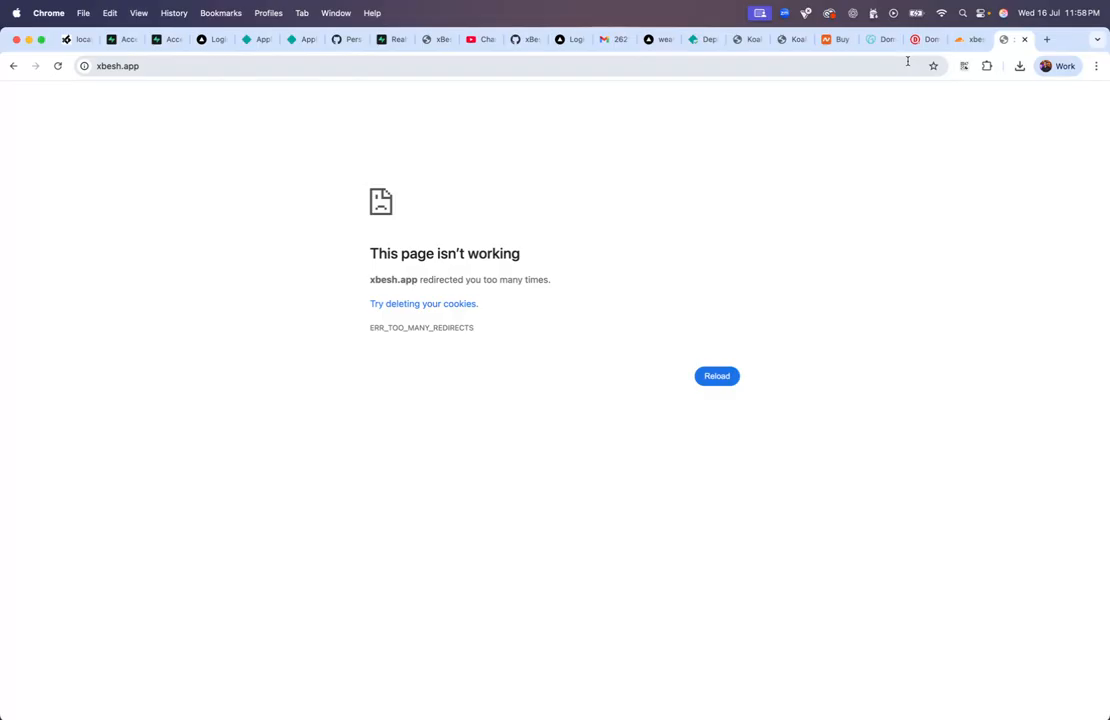
pyautogui.click(683, 66)
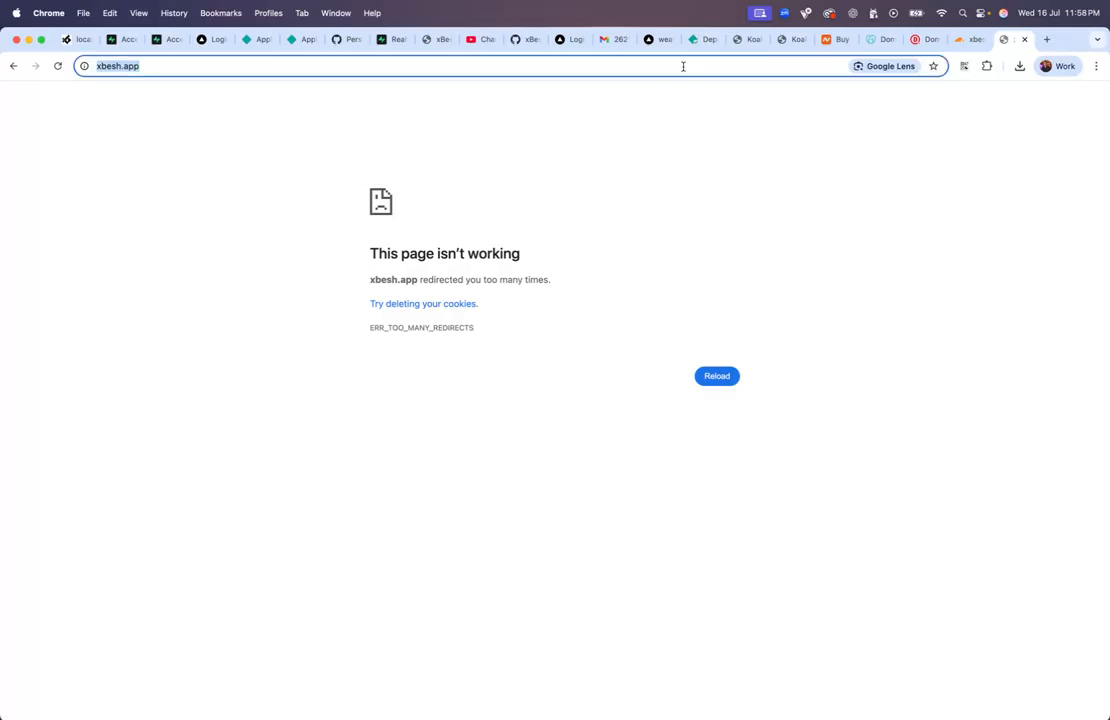
pyautogui.press('Return')
pyautogui.click(134, 66)
pyautogui.press('Return')
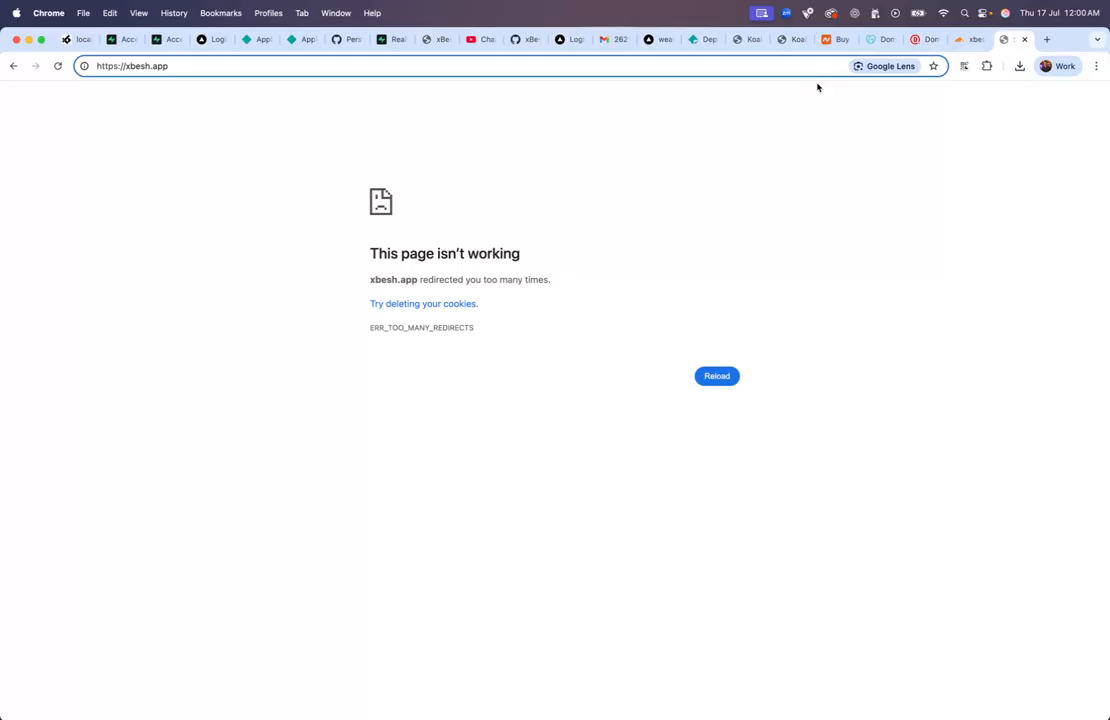
# Copy the TXT record name for xbesh.app from Vercel's domain settings and open the domain's DNS records in Cloudflare
pyautogui.click(959, 38)
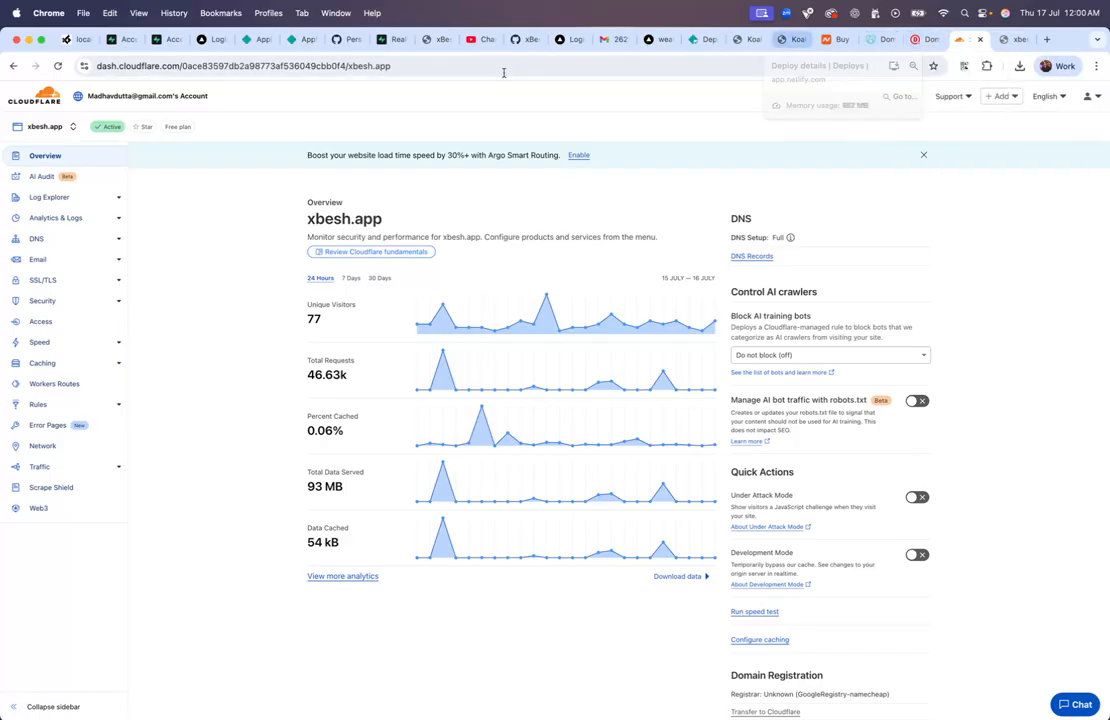
pyautogui.click(572, 40)
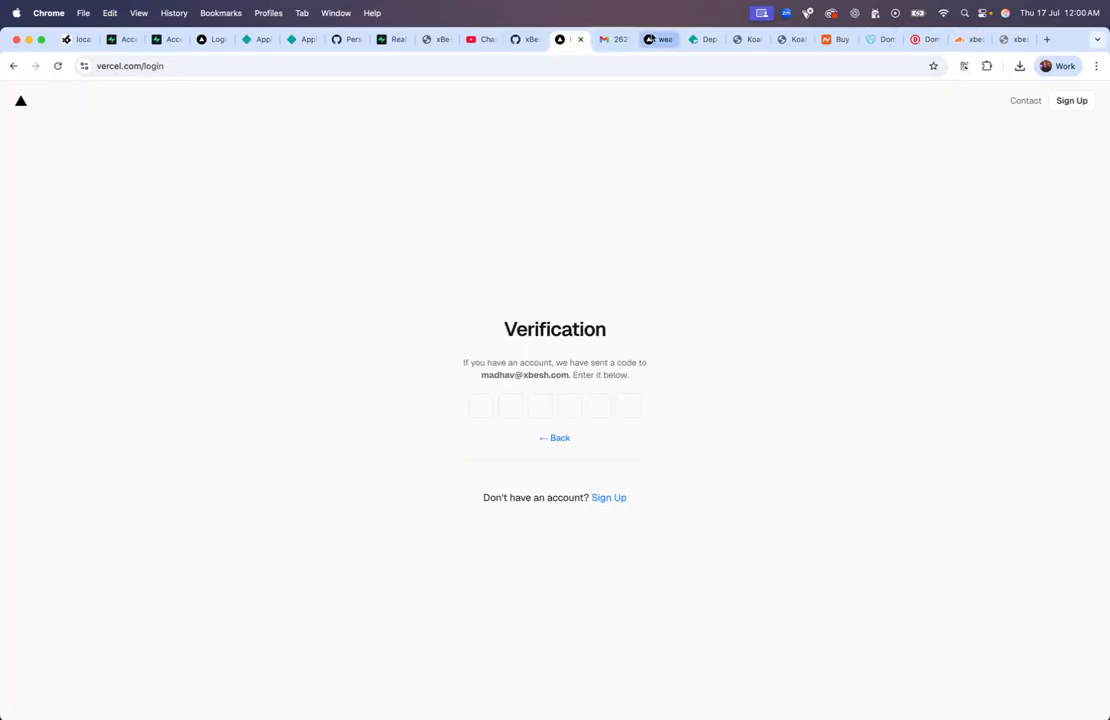
pyautogui.click(651, 39)
pyautogui.scroll(-2, 570, 368)
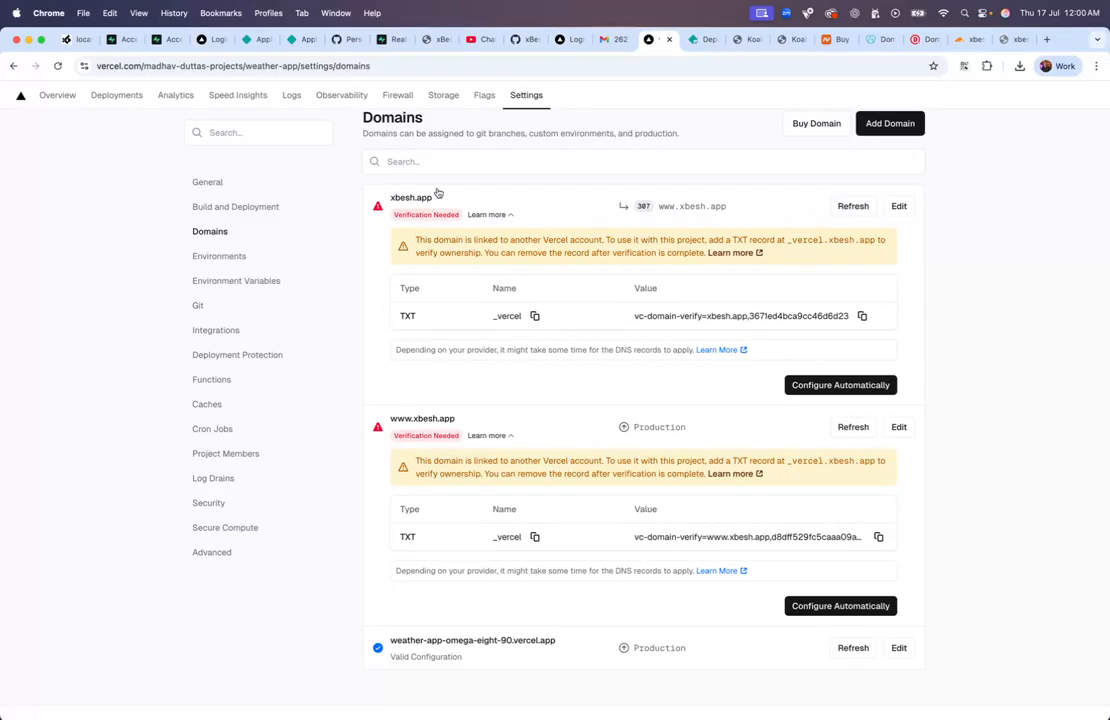
pyautogui.click(535, 317)
pyautogui.click(970, 41)
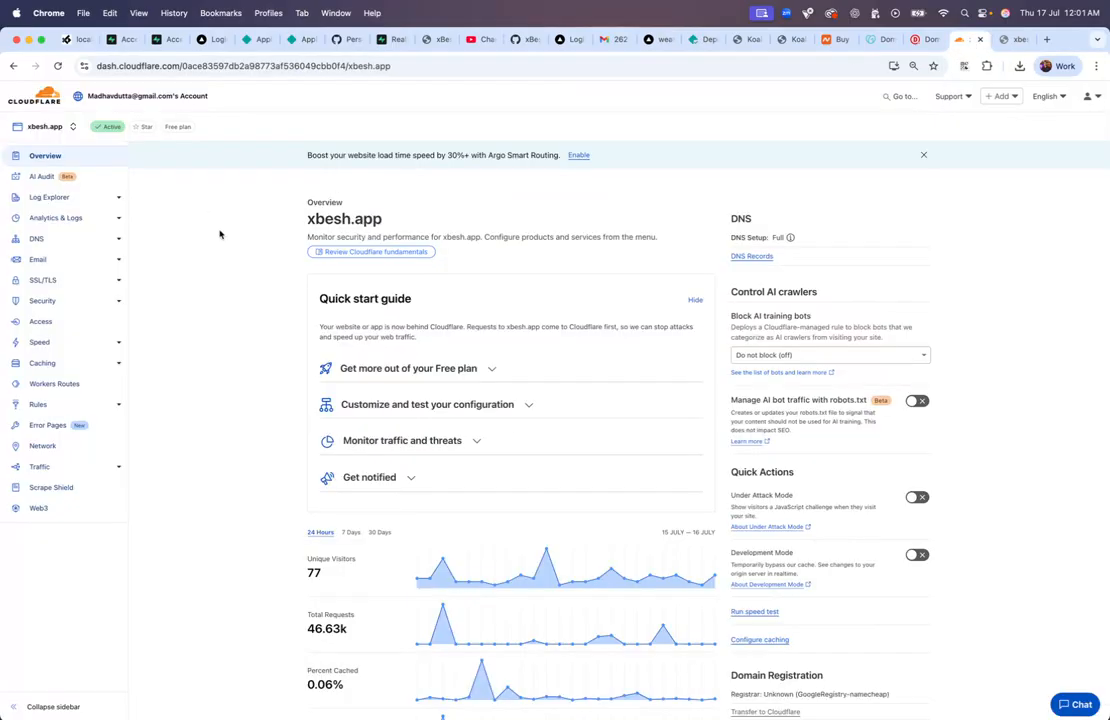
pyautogui.click(73, 241)
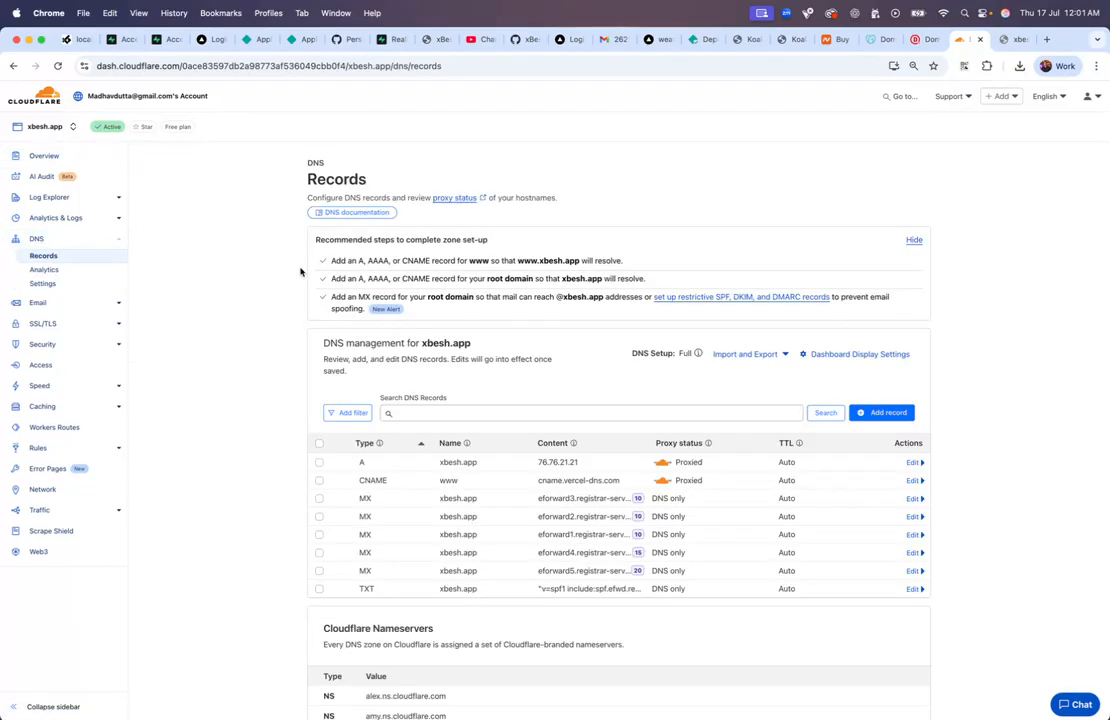
# Look at the Namecheap, GoDaddy and Domain.com registrar sites and return to the Cloudflare DNS records
pyautogui.click(836, 39)
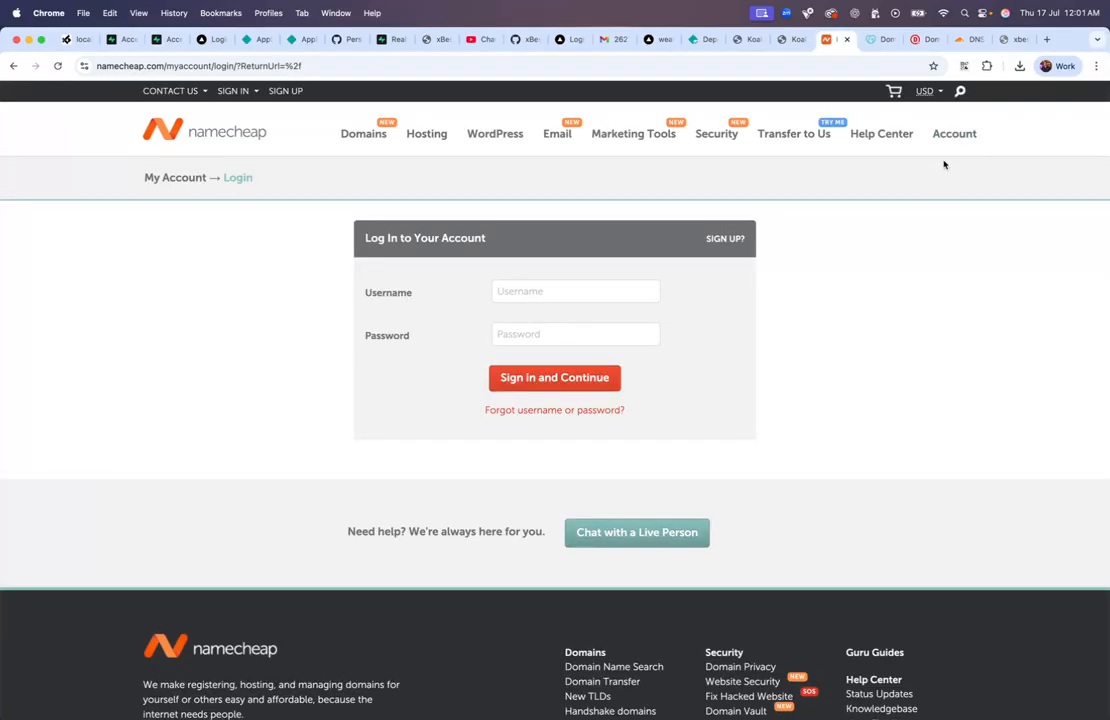
pyautogui.click(622, 289)
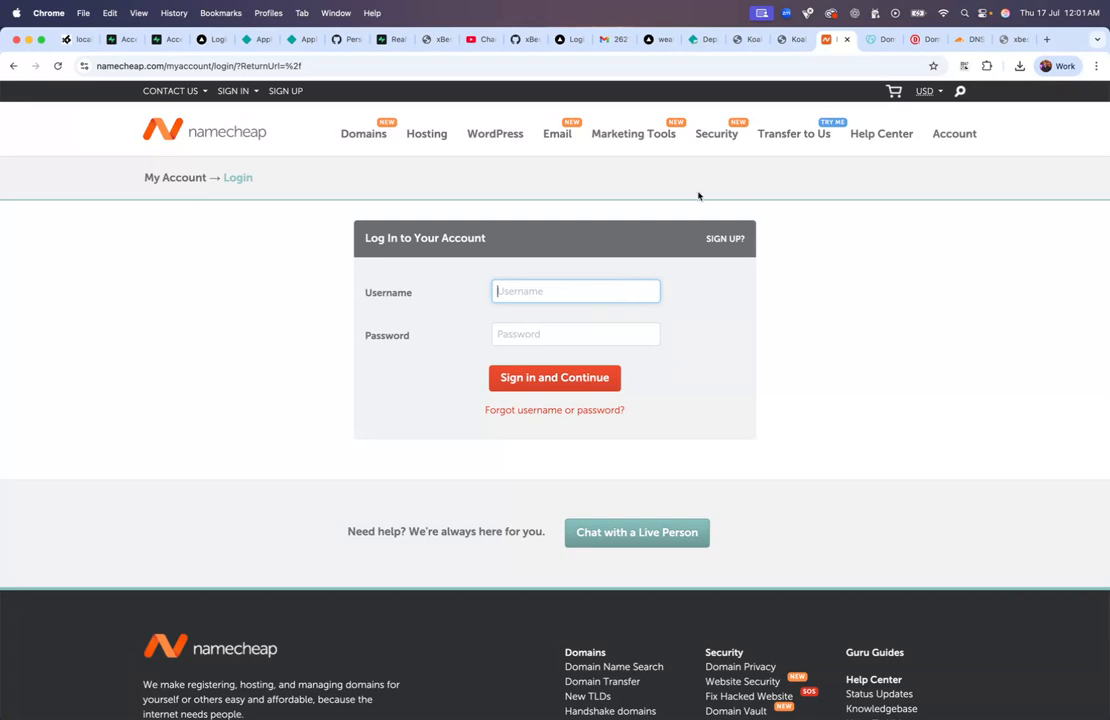
pyautogui.click(882, 39)
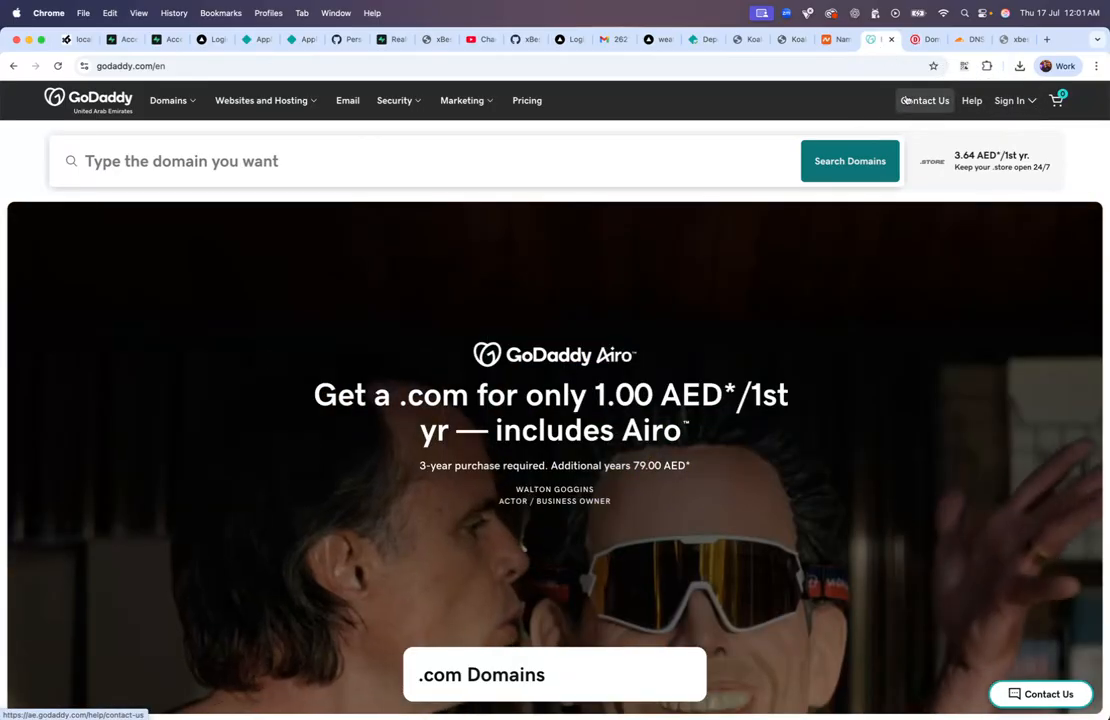
pyautogui.click(924, 45)
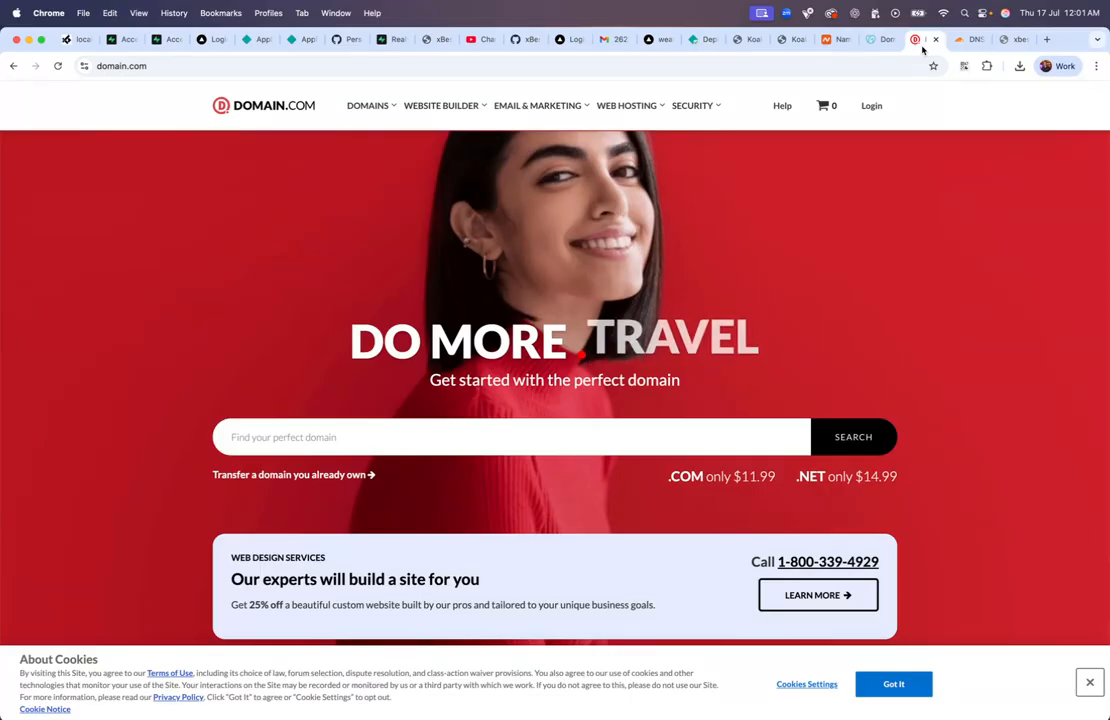
pyautogui.click(958, 40)
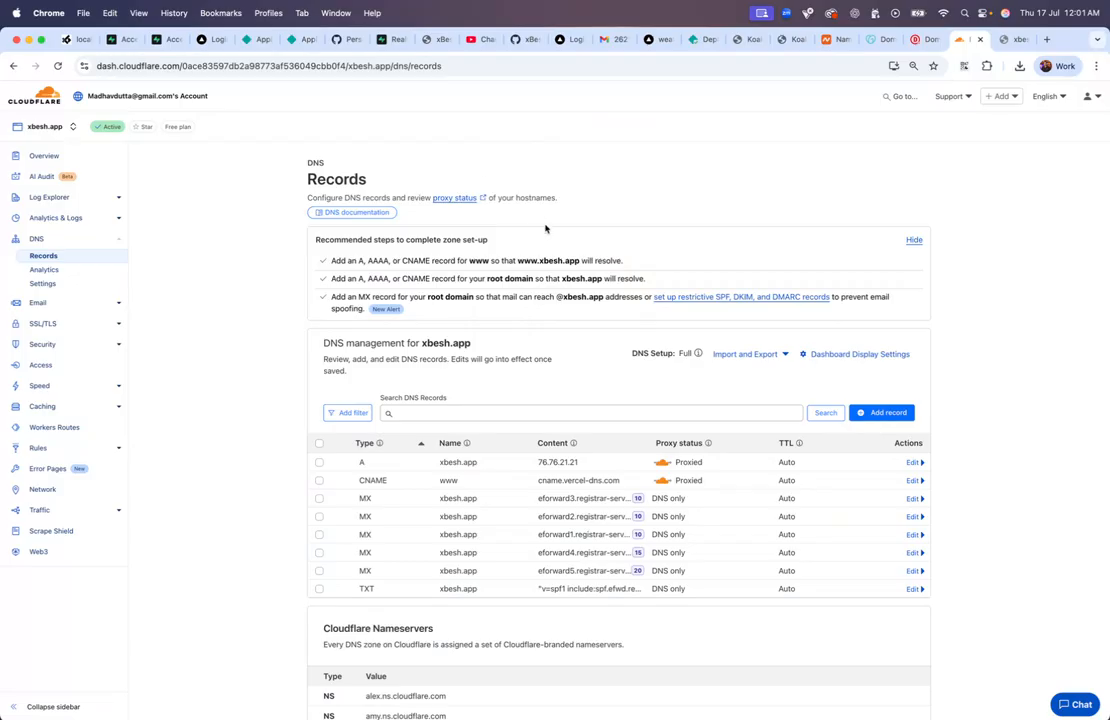
# Delete all existing DNS records of xbesh.app, including the A, CNAME, MX and TXT entries, confirming with DELETE
pyautogui.scroll(-2, 545, 228)
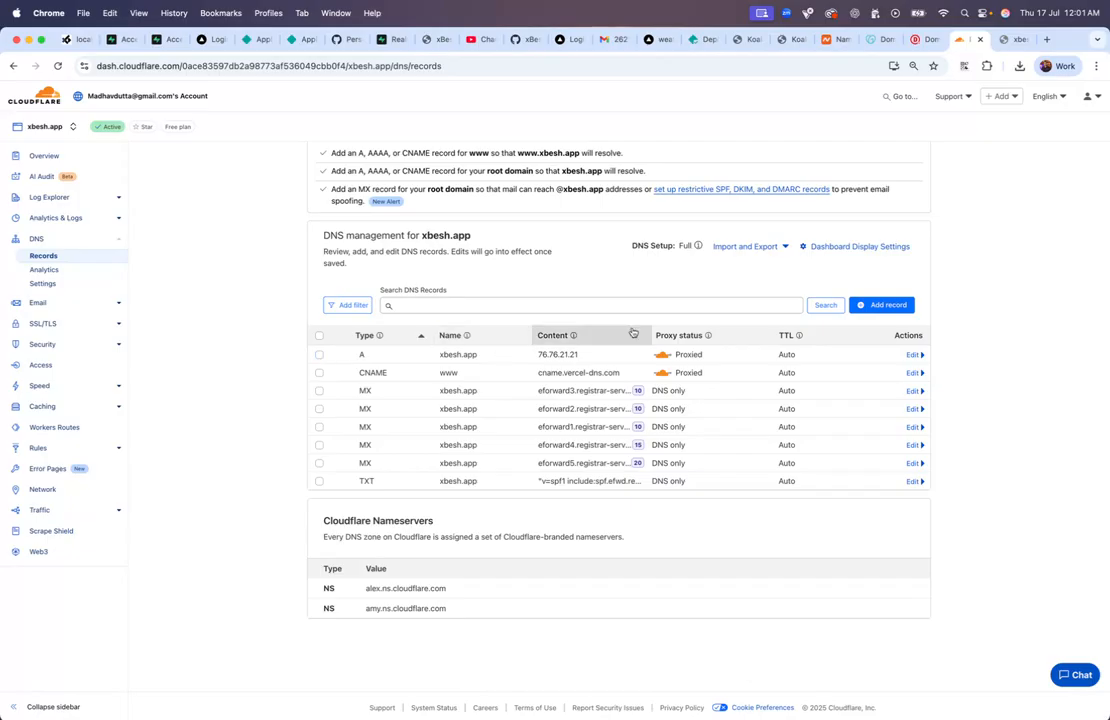
pyautogui.click(319, 354)
pyautogui.click(319, 404)
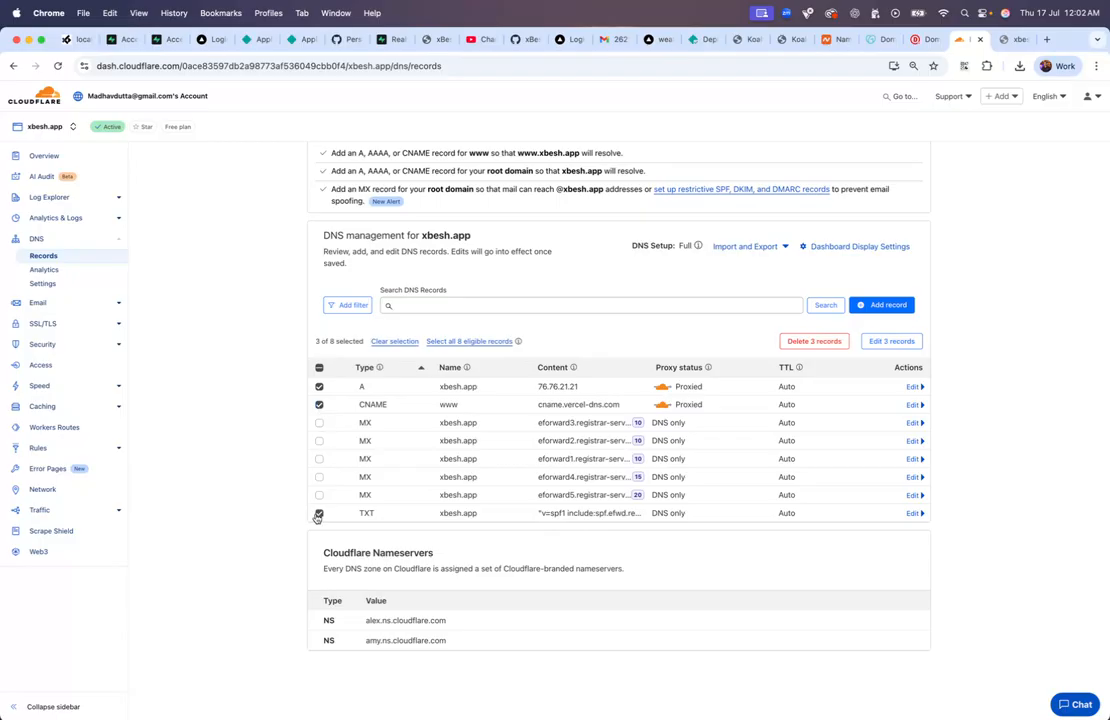
pyautogui.click(319, 422)
pyautogui.click(319, 440)
pyautogui.click(319, 458)
pyautogui.click(319, 477)
pyautogui.click(319, 494)
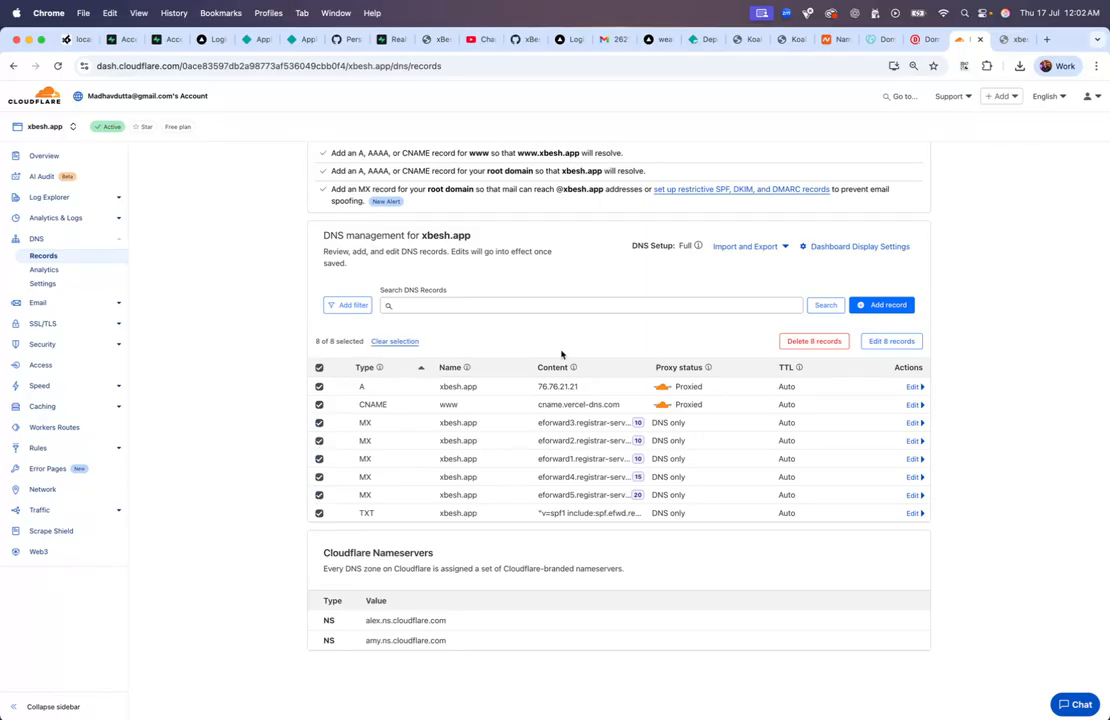
pyautogui.click(812, 341)
pyautogui.click(542, 408)
pyautogui.write('DELETE')
pyautogui.click(637, 451)
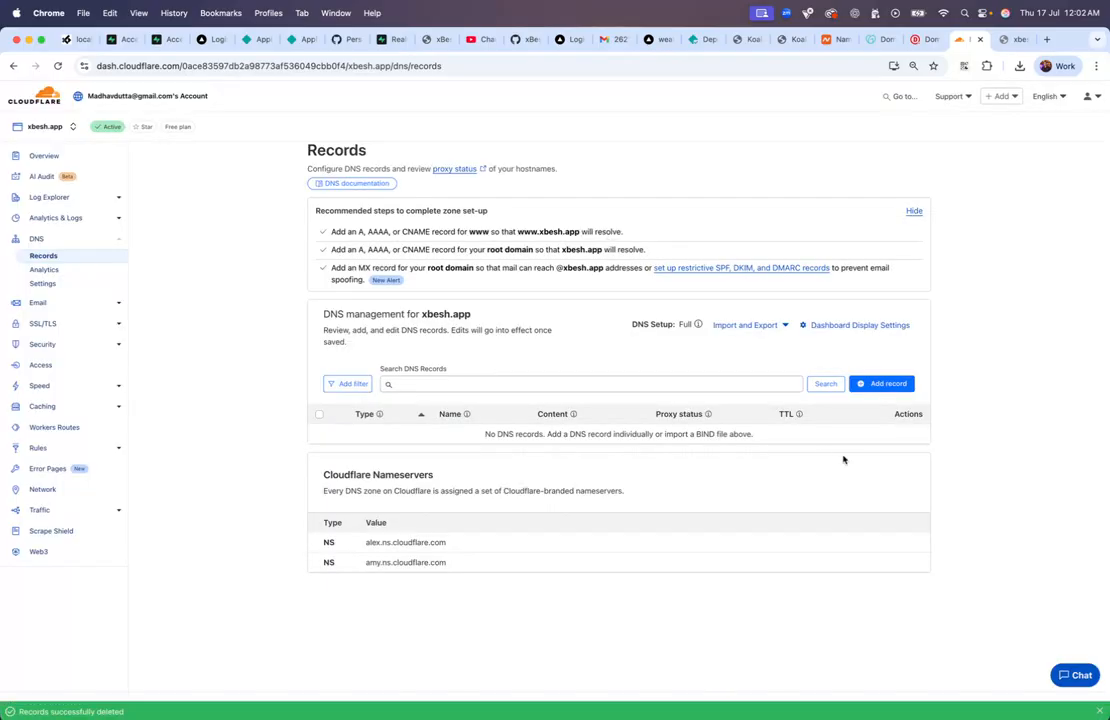
# Start a new DNS record for xbesh.app and set its type to TXT
pyautogui.click(893, 385)
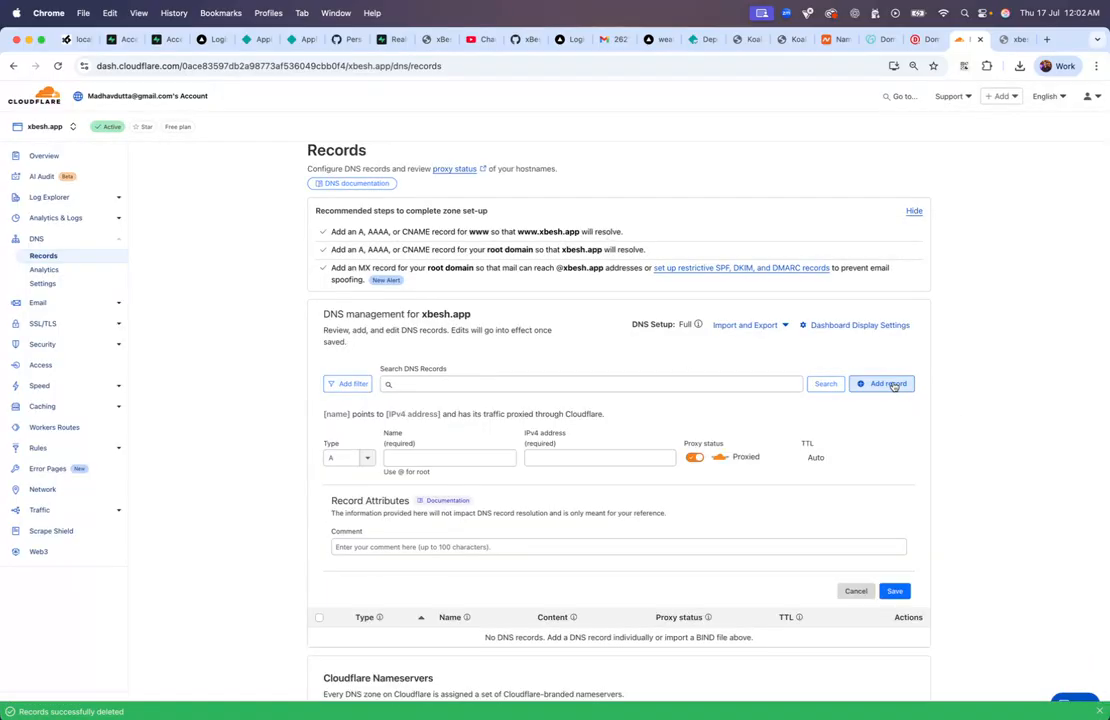
pyautogui.click(364, 457)
pyautogui.scroll(-3, 361, 540)
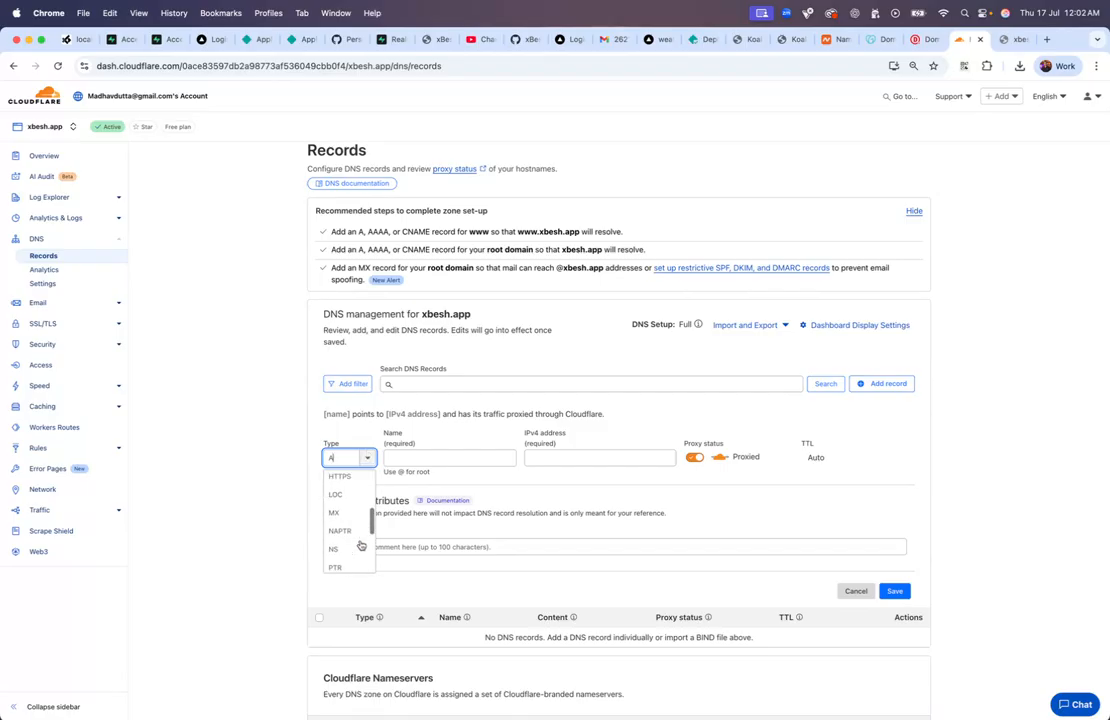
pyautogui.scroll(2, 349, 530)
pyautogui.scroll(-5, 352, 505)
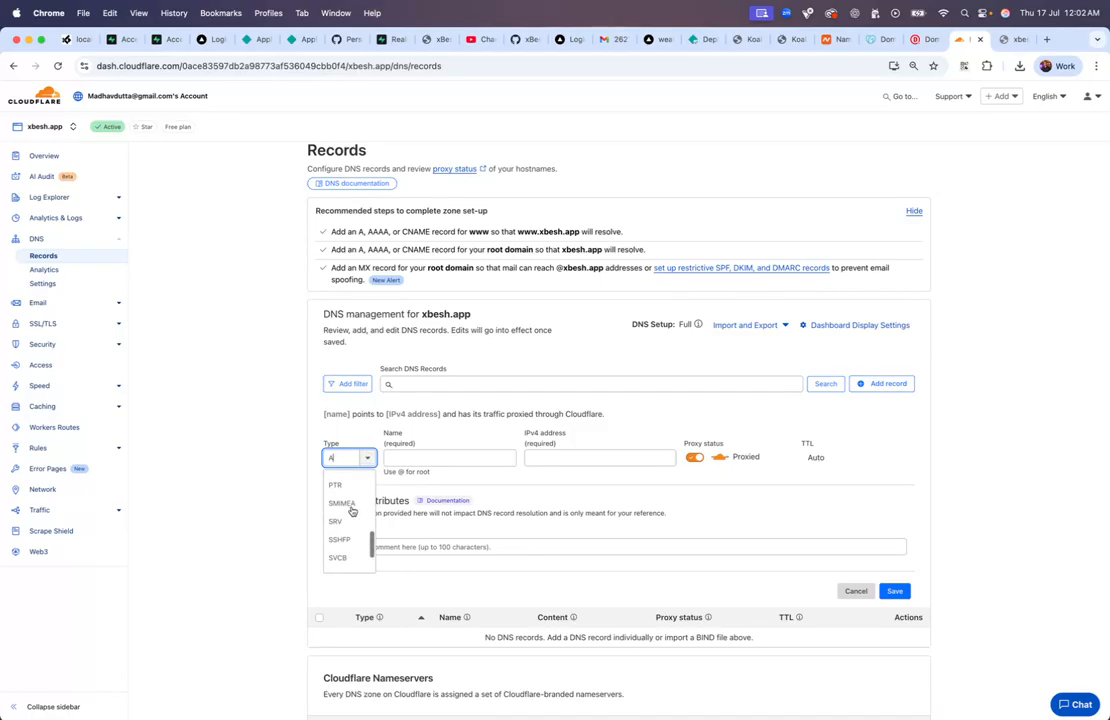
pyautogui.scroll(-2, 345, 530)
pyautogui.click(347, 541)
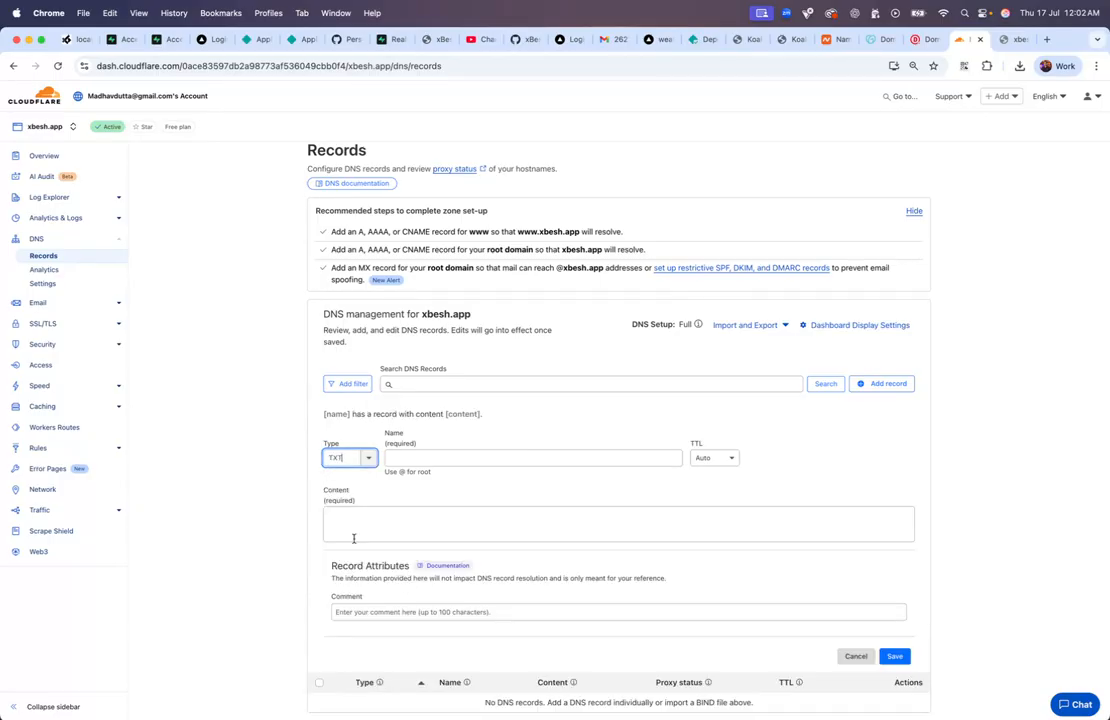
# Copy the TXT record name _vercel for xbesh.app from Vercel and enter it as the new Cloudflare record's name
pyautogui.click(465, 459)
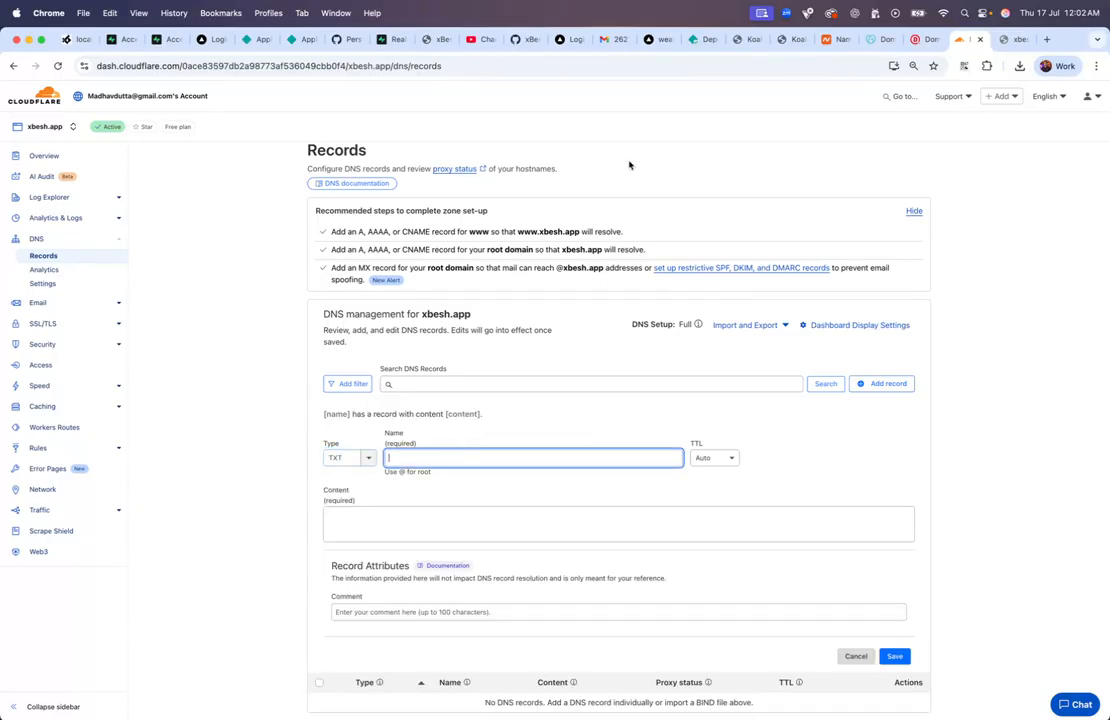
pyautogui.click(650, 42)
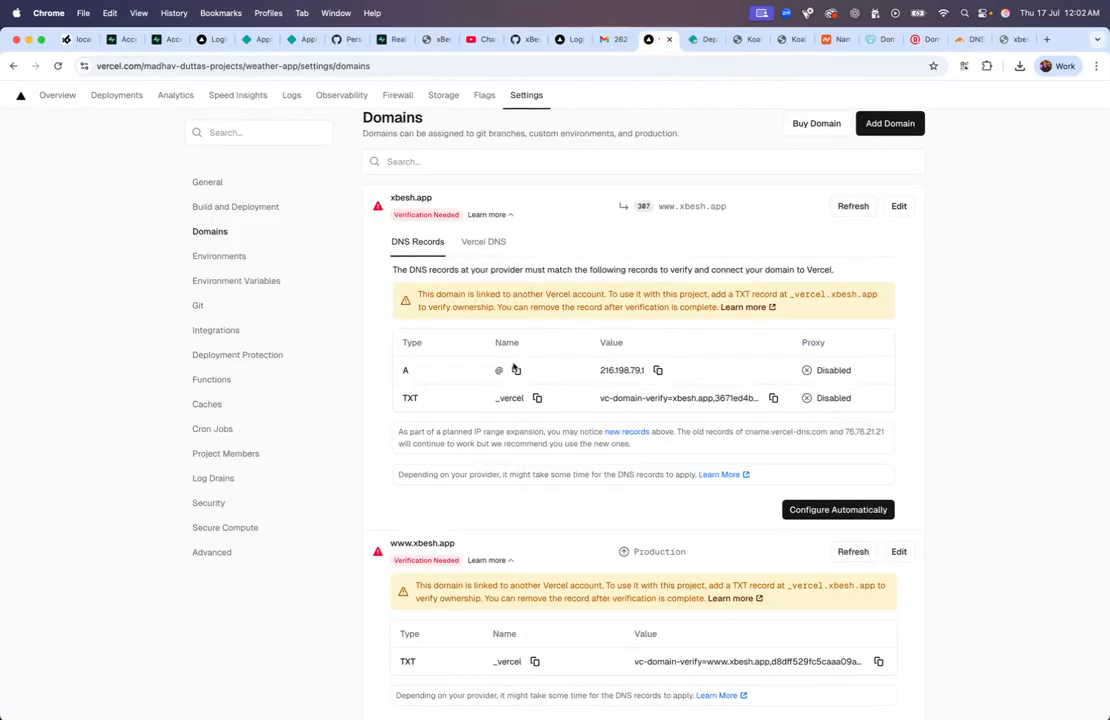
pyautogui.click(537, 398)
pyautogui.scroll(-2, 496, 380)
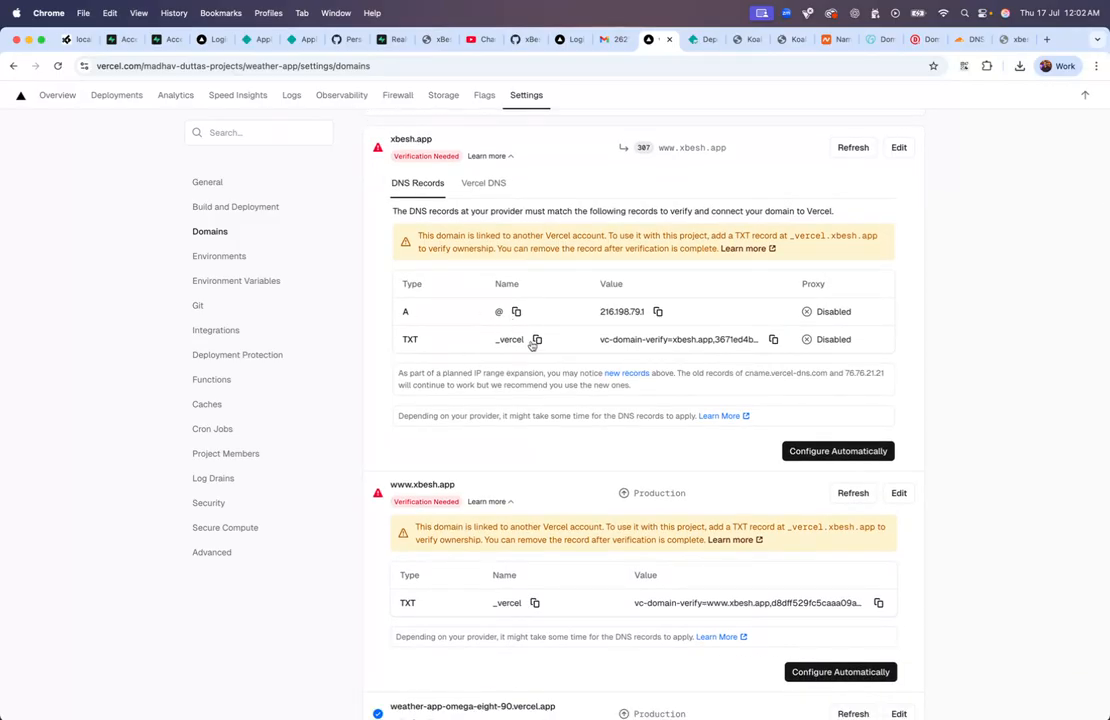
pyautogui.click(537, 340)
pyautogui.click(968, 39)
pyautogui.press('super+v')
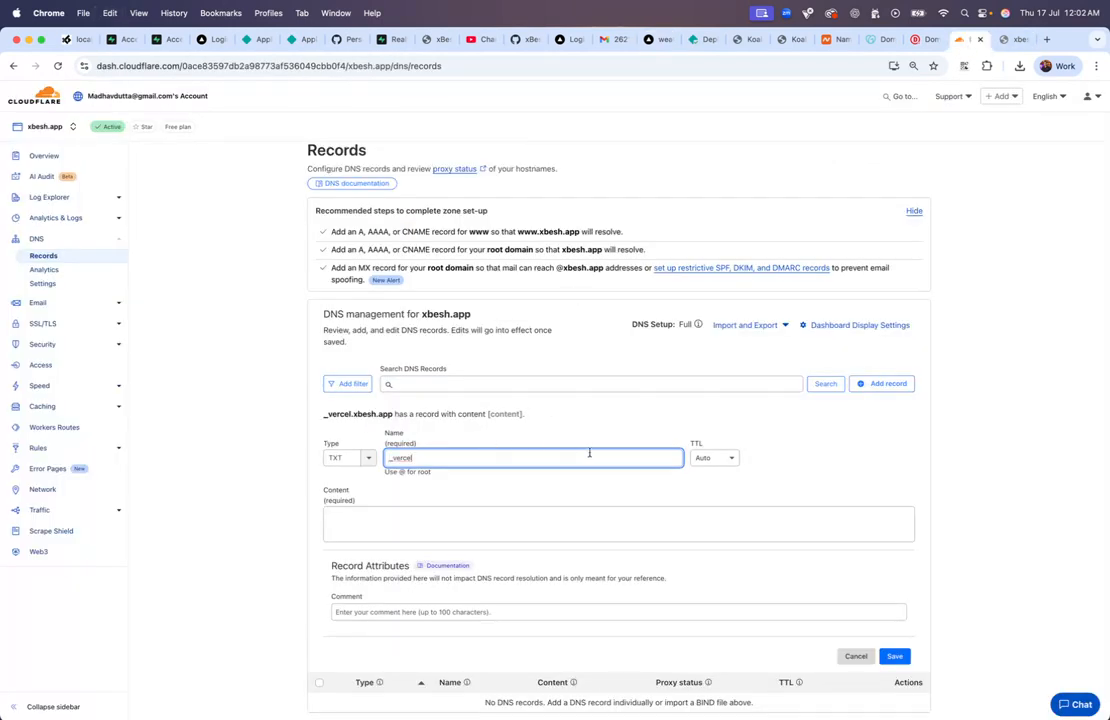
# Copy the xbesh.app domain verification value from Vercel into the _vercel TXT record's content in Cloudflare and save the record
pyautogui.click(405, 516)
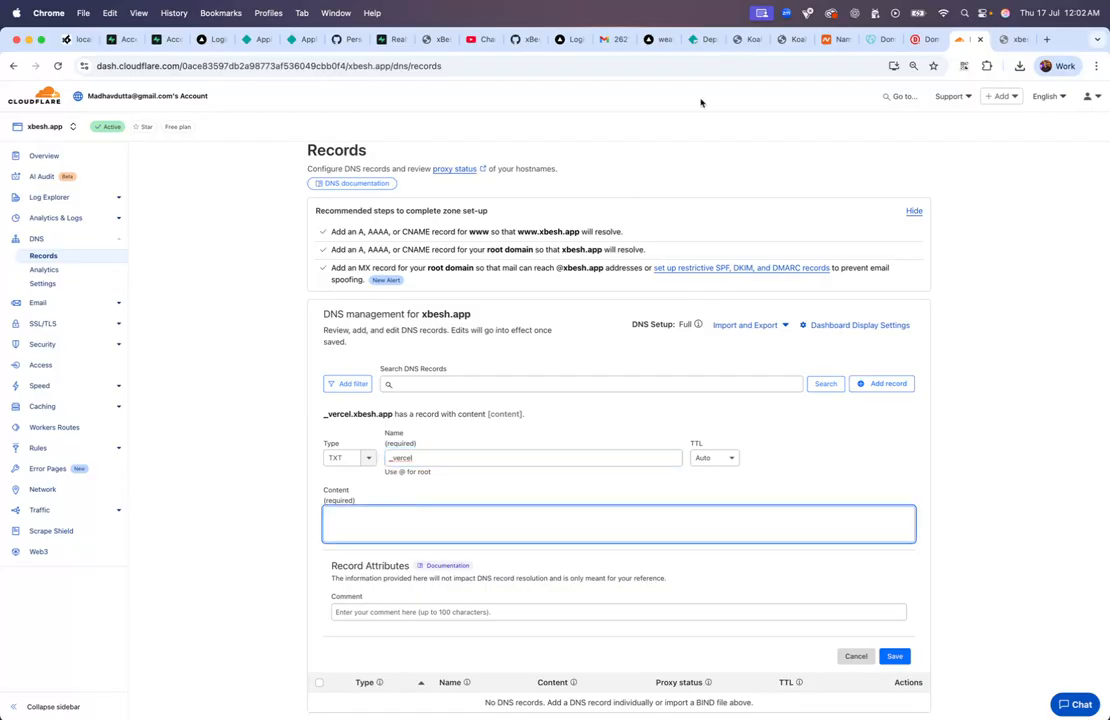
pyautogui.click(658, 40)
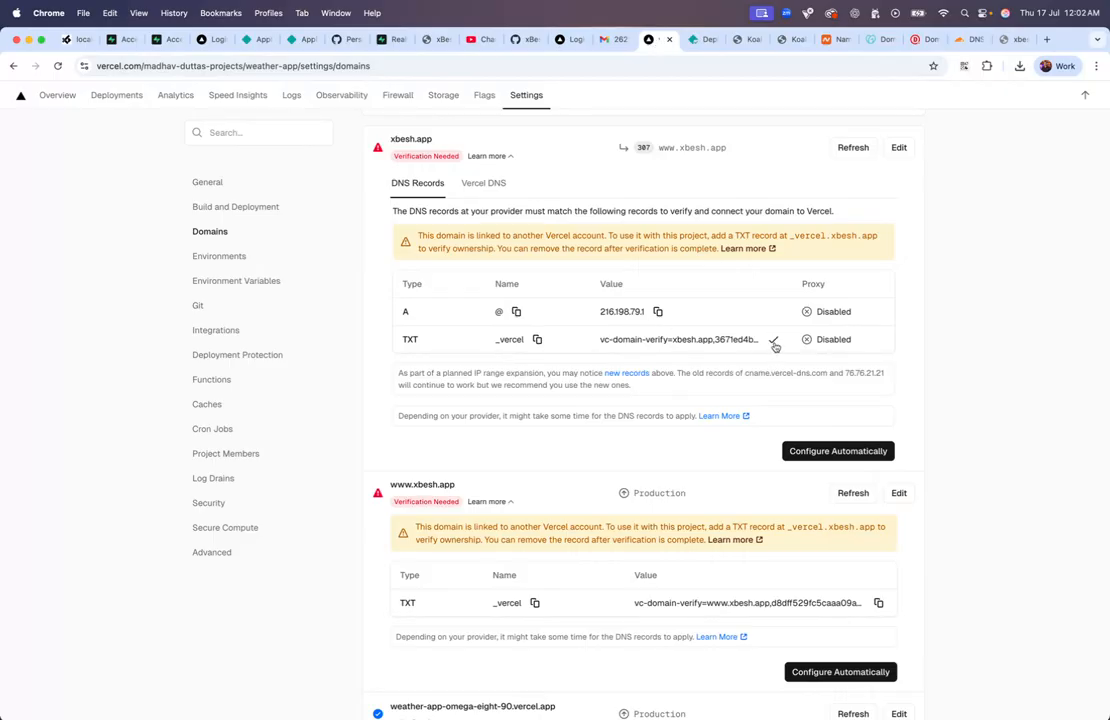
pyautogui.click(966, 40)
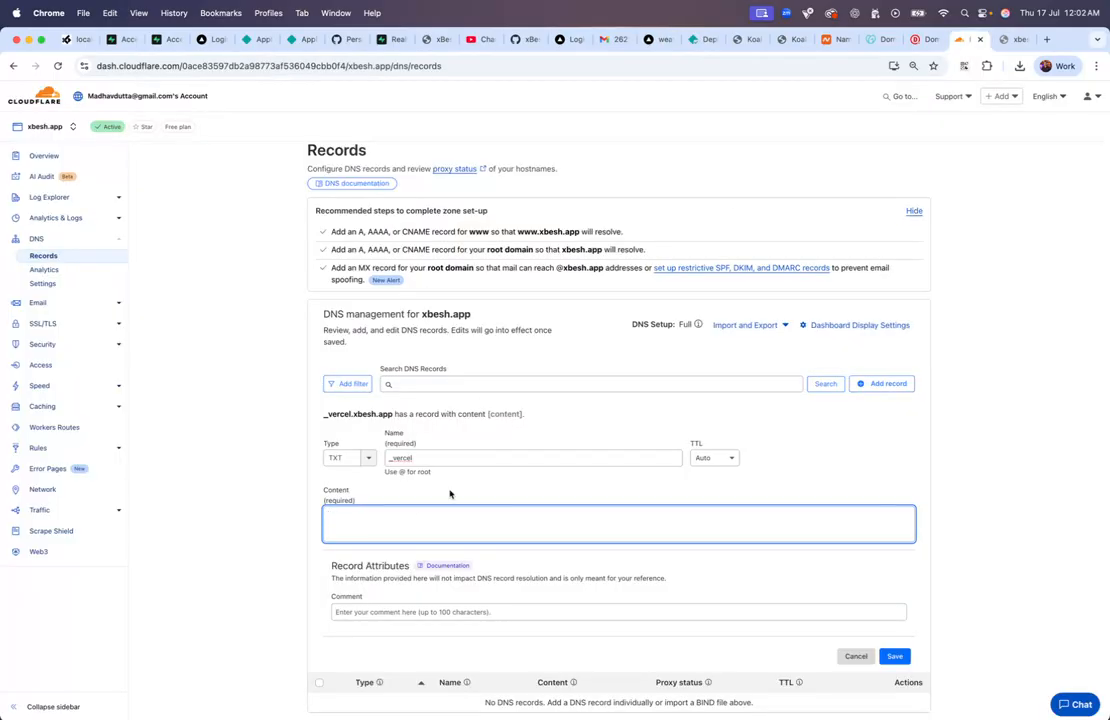
pyautogui.press('super+v')
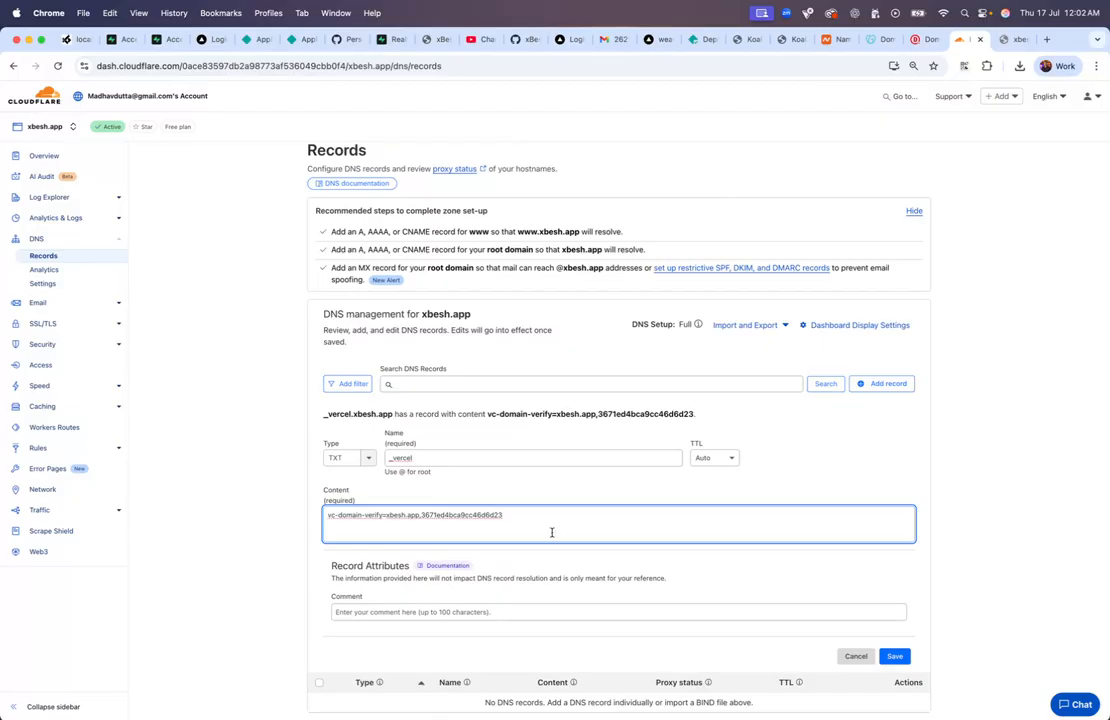
pyautogui.scroll(-3, 746, 553)
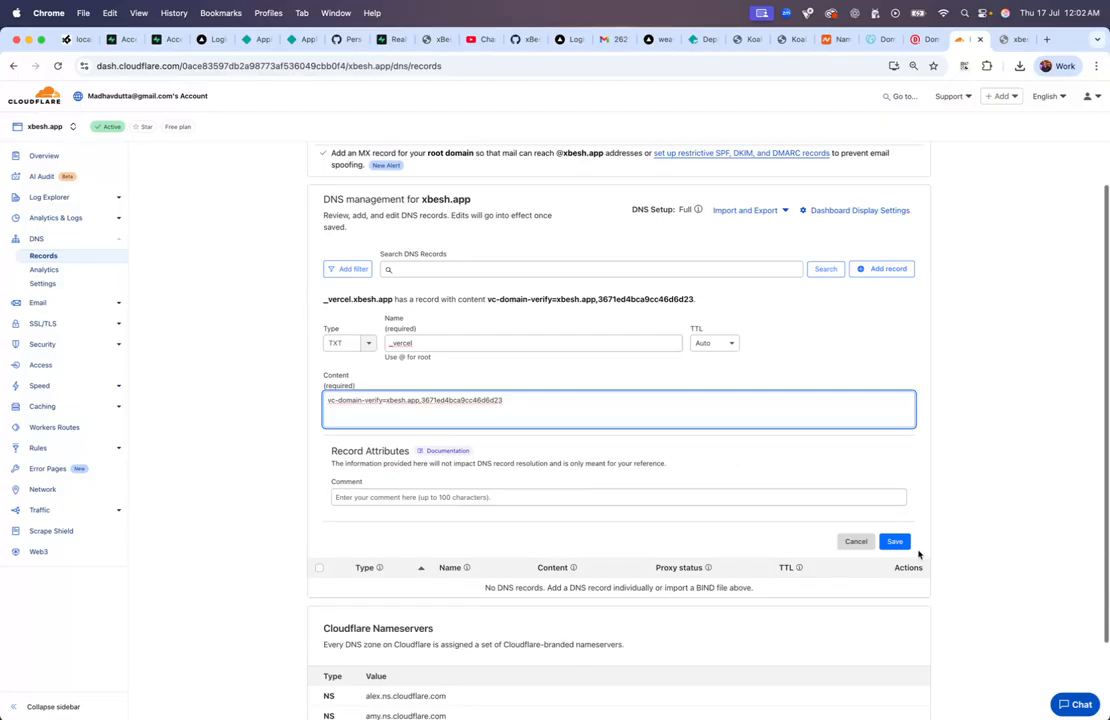
pyautogui.click(895, 541)
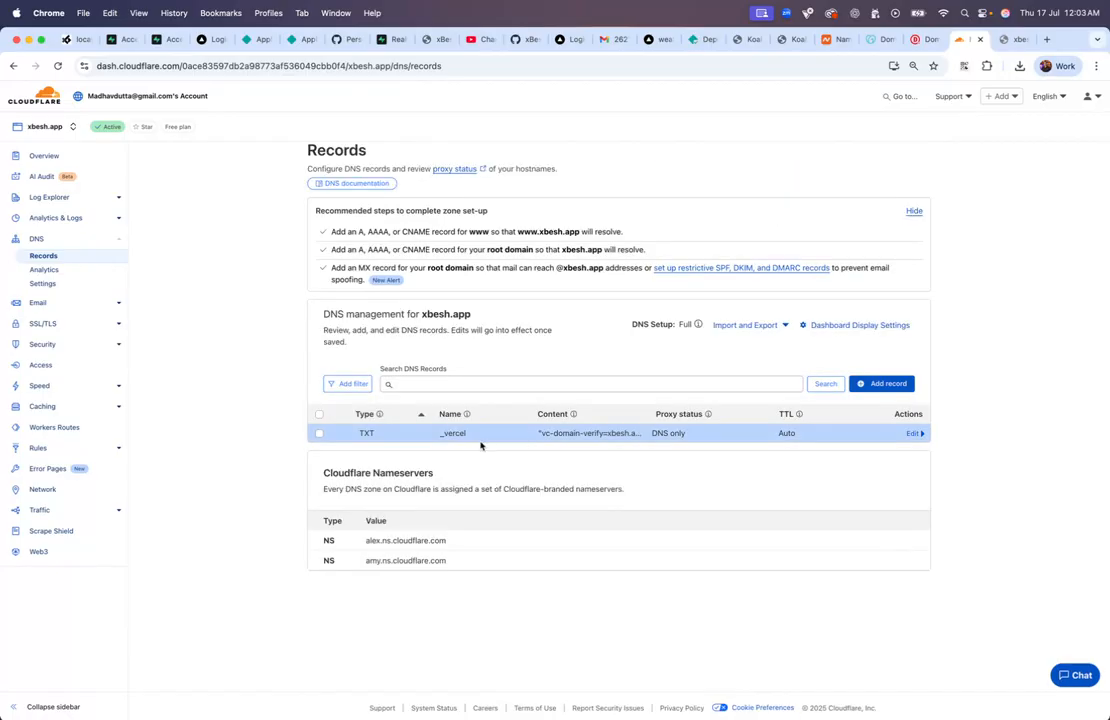
pyautogui.click(660, 44)
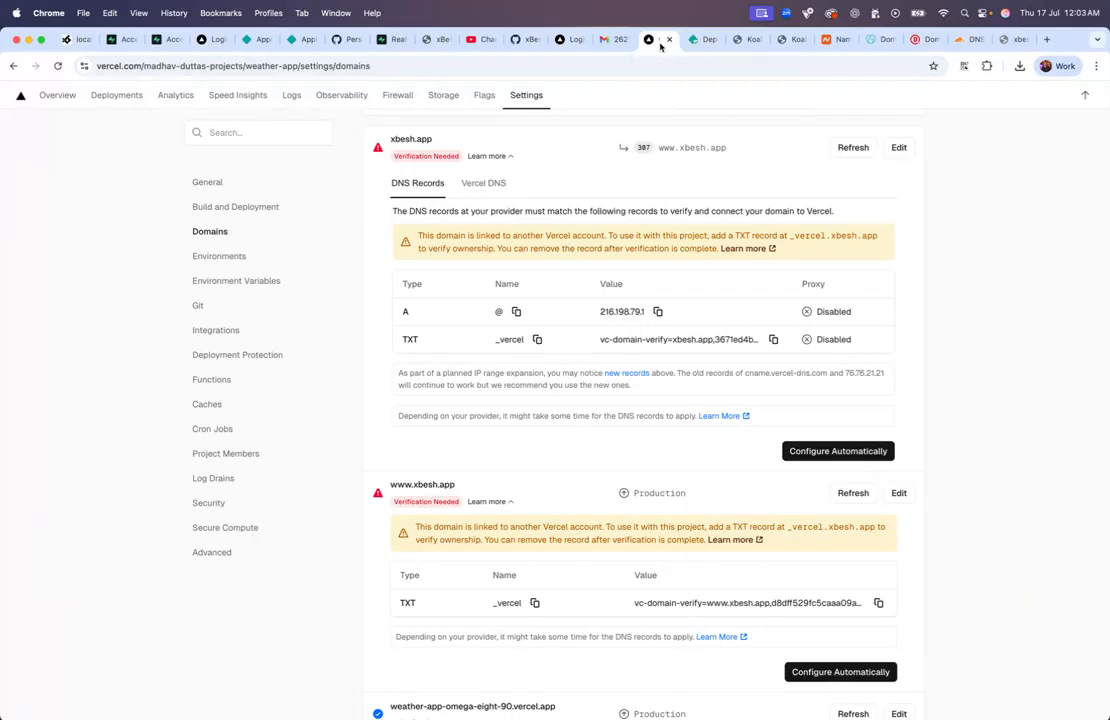
pyautogui.scroll(-2, 644, 525)
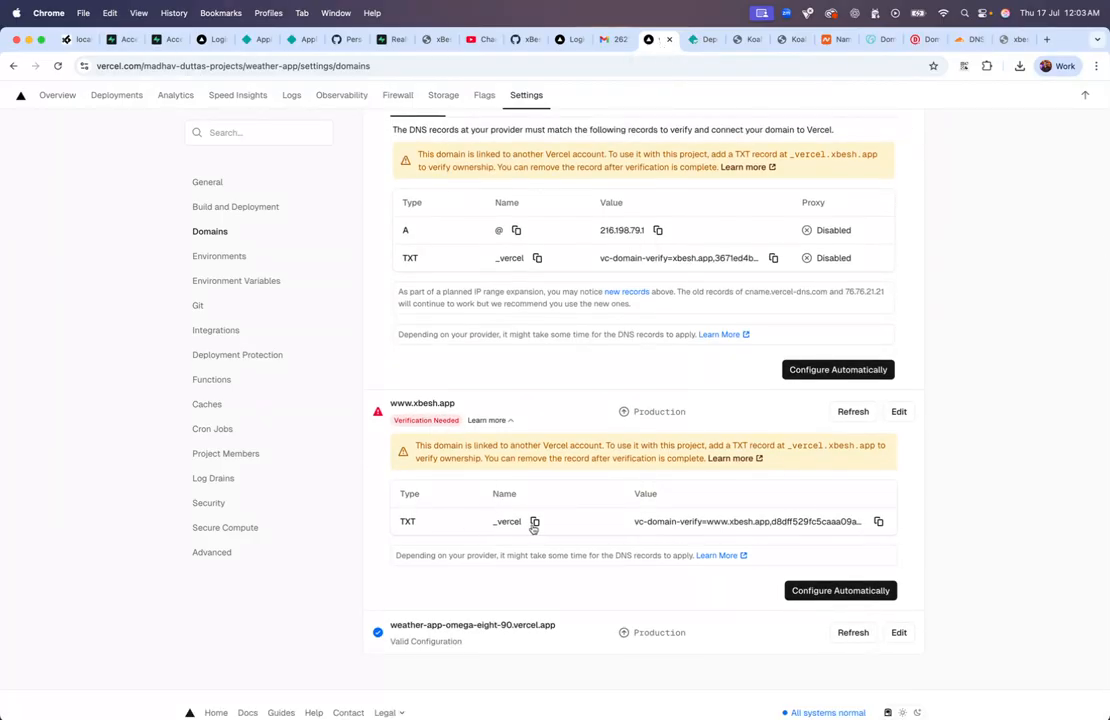
pyautogui.click(1005, 45)
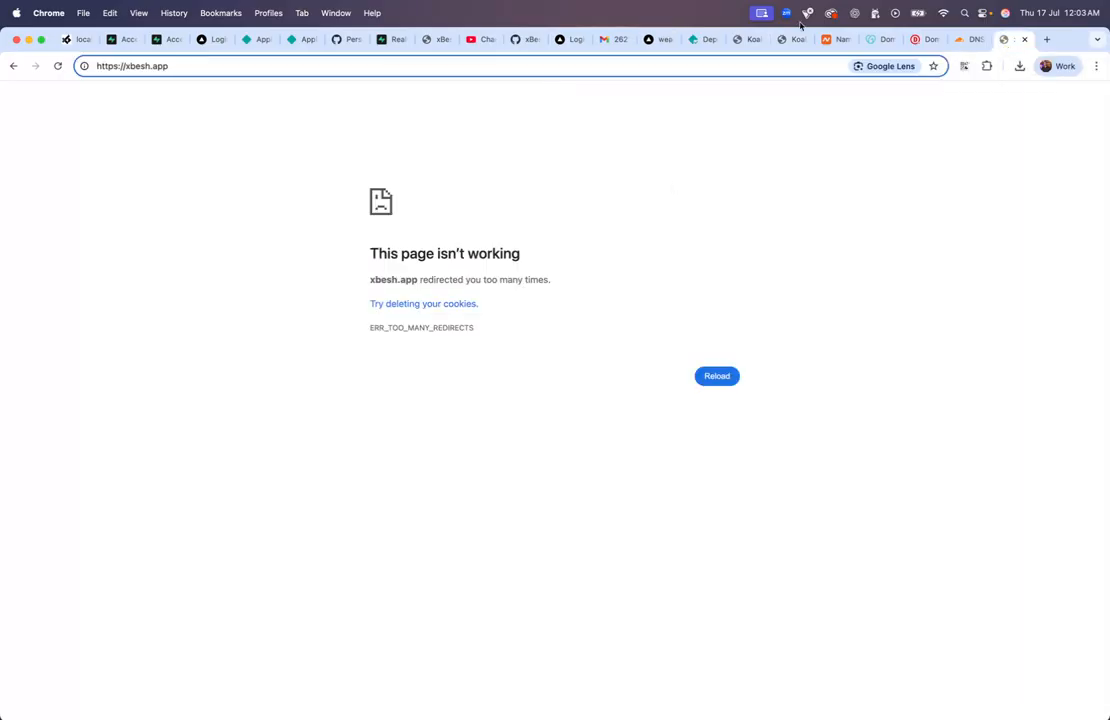
pyautogui.click(971, 42)
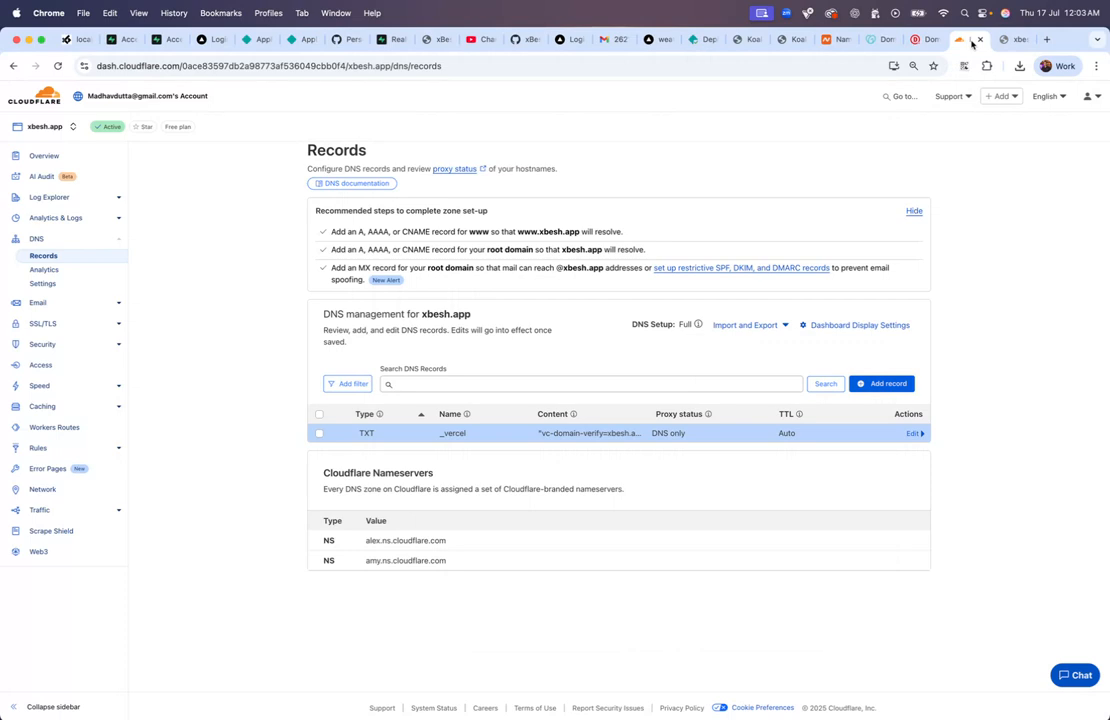
pyautogui.click(881, 383)
pyautogui.click(367, 343)
pyautogui.scroll(-2, 355, 420)
pyautogui.scroll(-5, 360, 430)
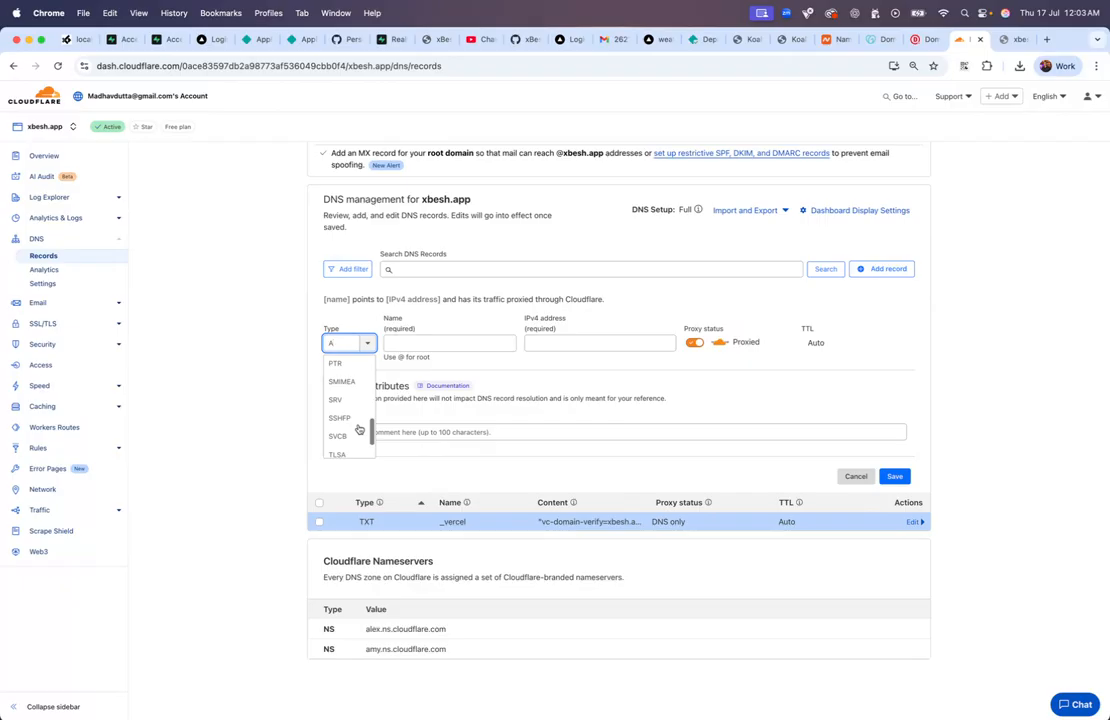
pyautogui.scroll(7, 343, 409)
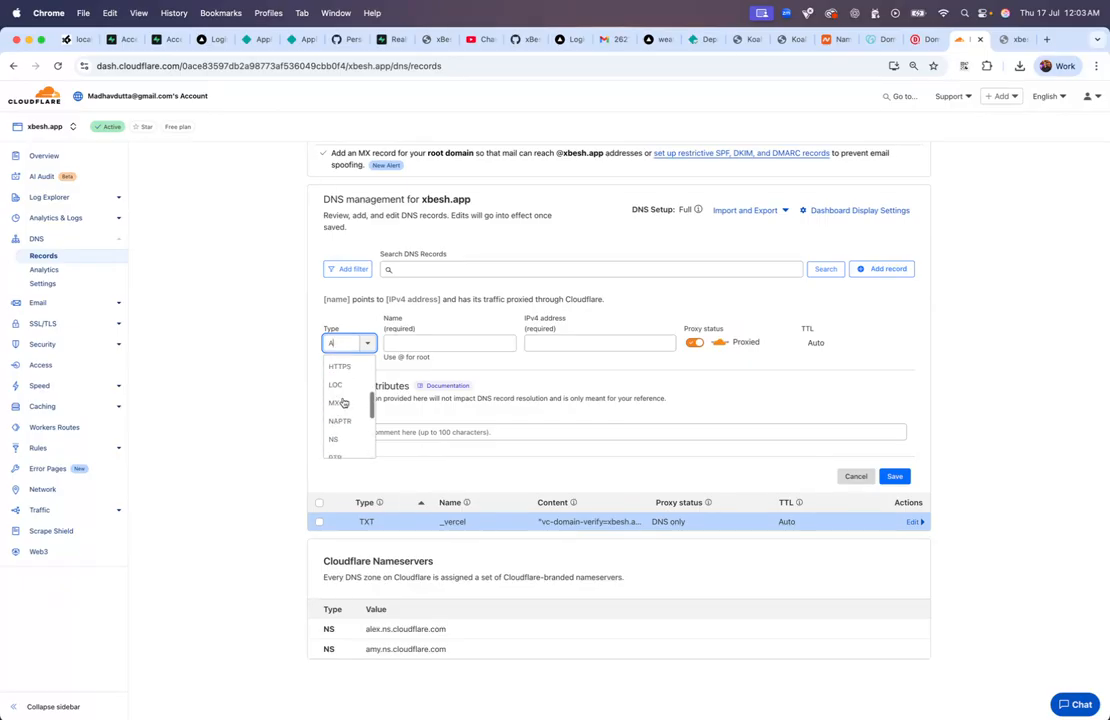
pyautogui.scroll(1, 343, 405)
pyautogui.scroll(-3, 345, 420)
pyautogui.scroll(-2, 346, 440)
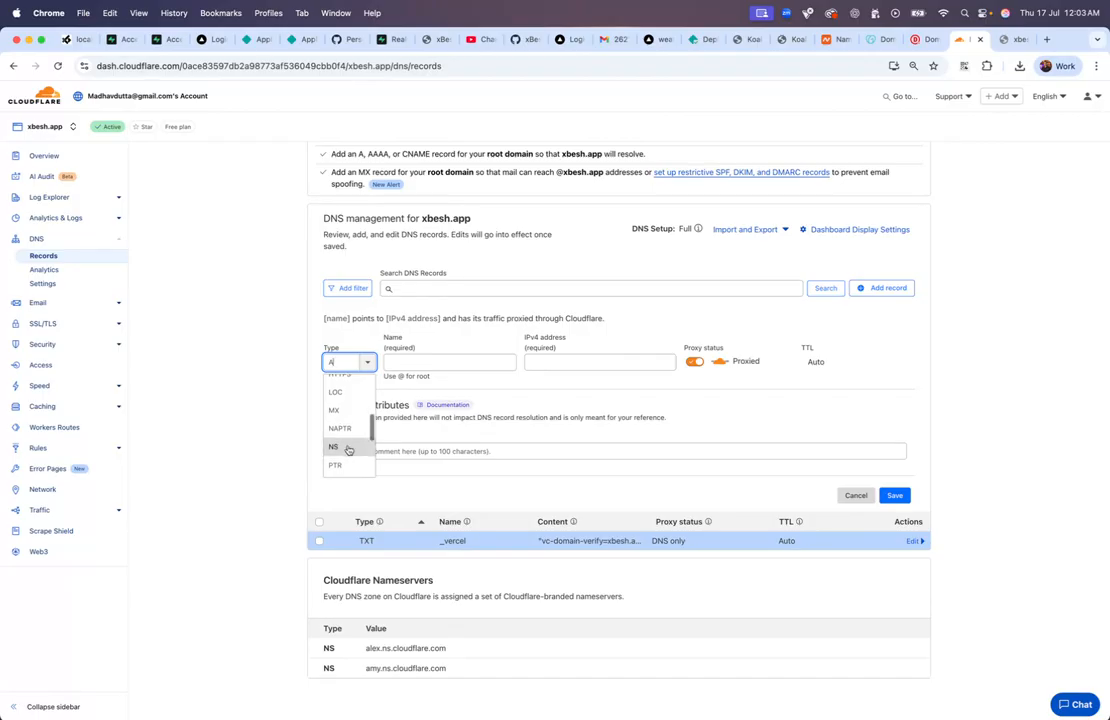
pyautogui.scroll(-2, 345, 445)
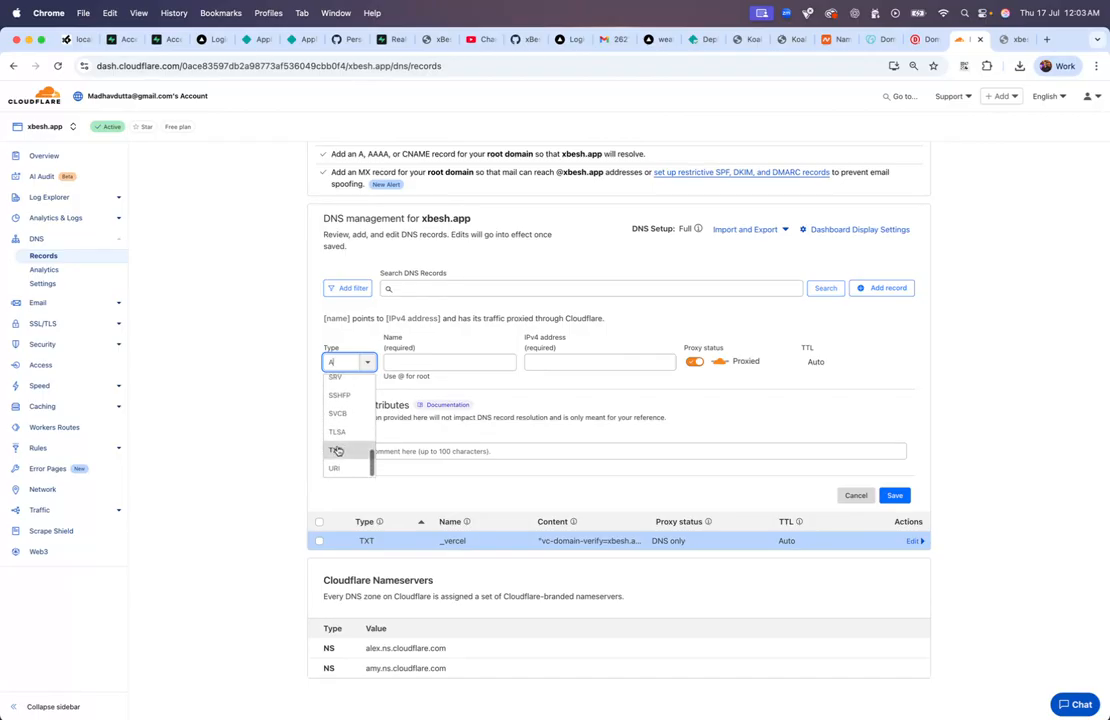
pyautogui.click(339, 449)
pyautogui.click(454, 360)
pyautogui.write('_vercel')
pyautogui.click(458, 424)
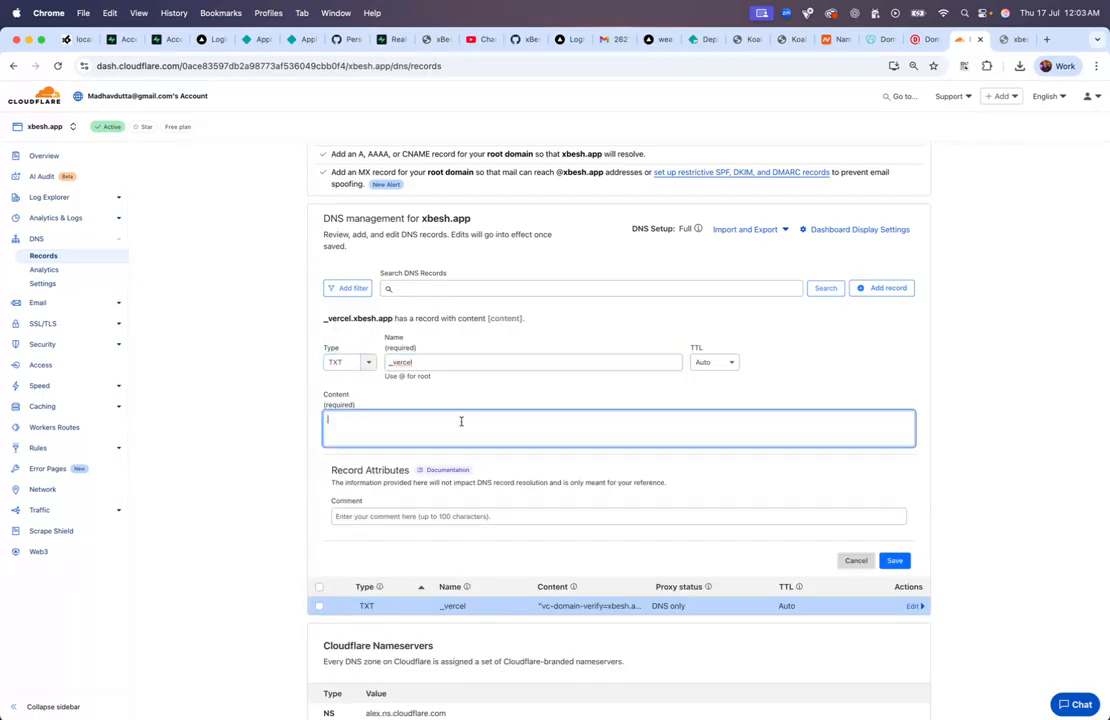
pyautogui.click(657, 39)
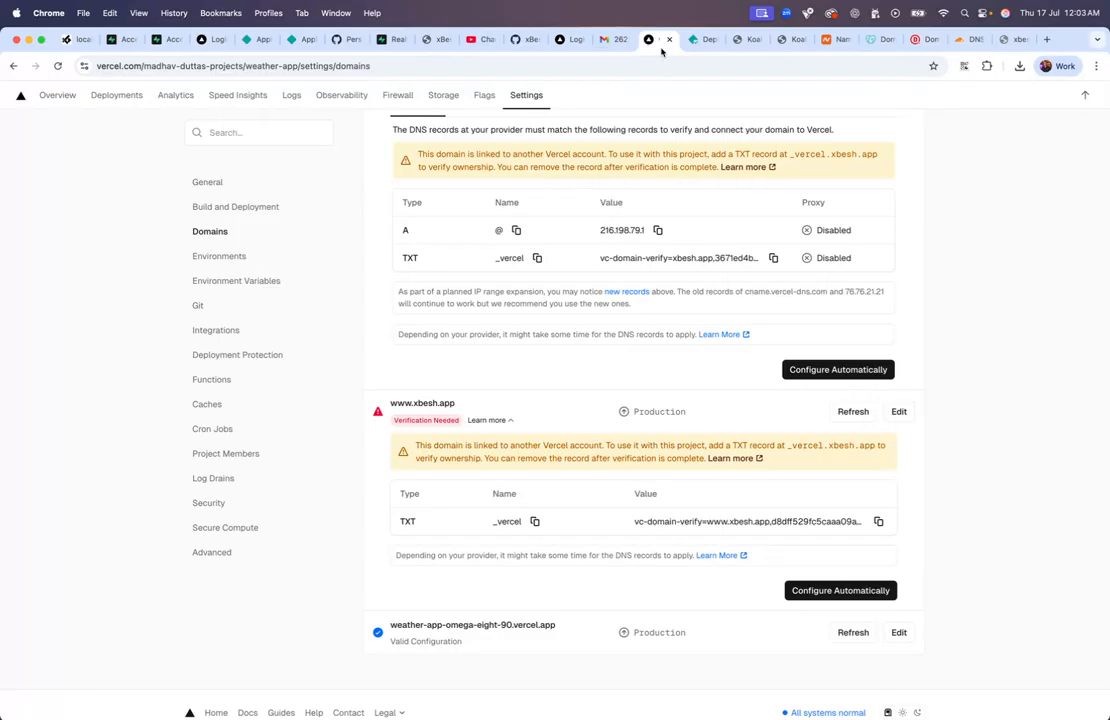
pyautogui.click(878, 521)
pyautogui.click(965, 39)
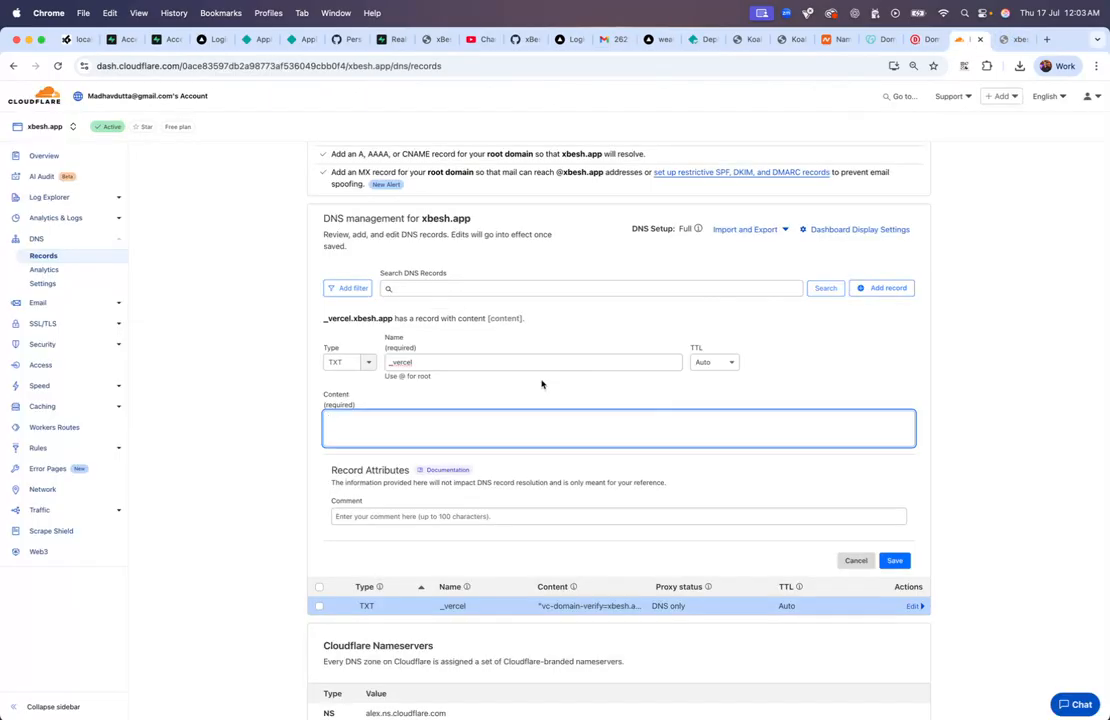
pyautogui.hotkey('ctrl', 'v')
pyautogui.click(905, 562)
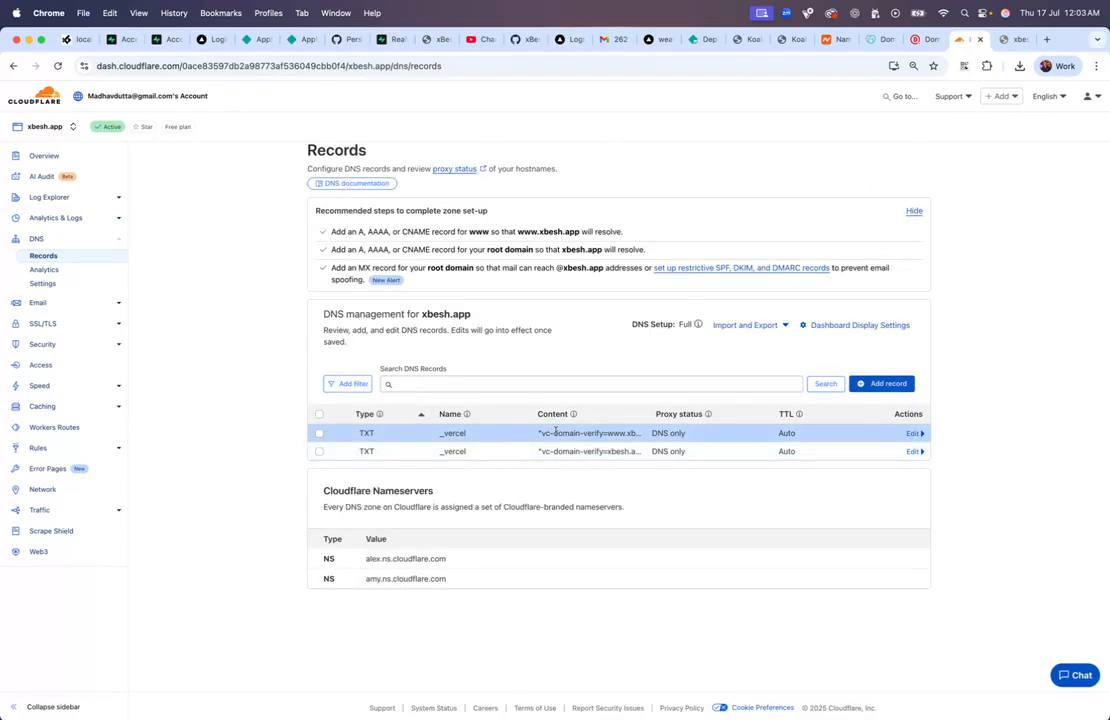
pyautogui.moveTo(607, 453); pyautogui.dragTo(630, 453)
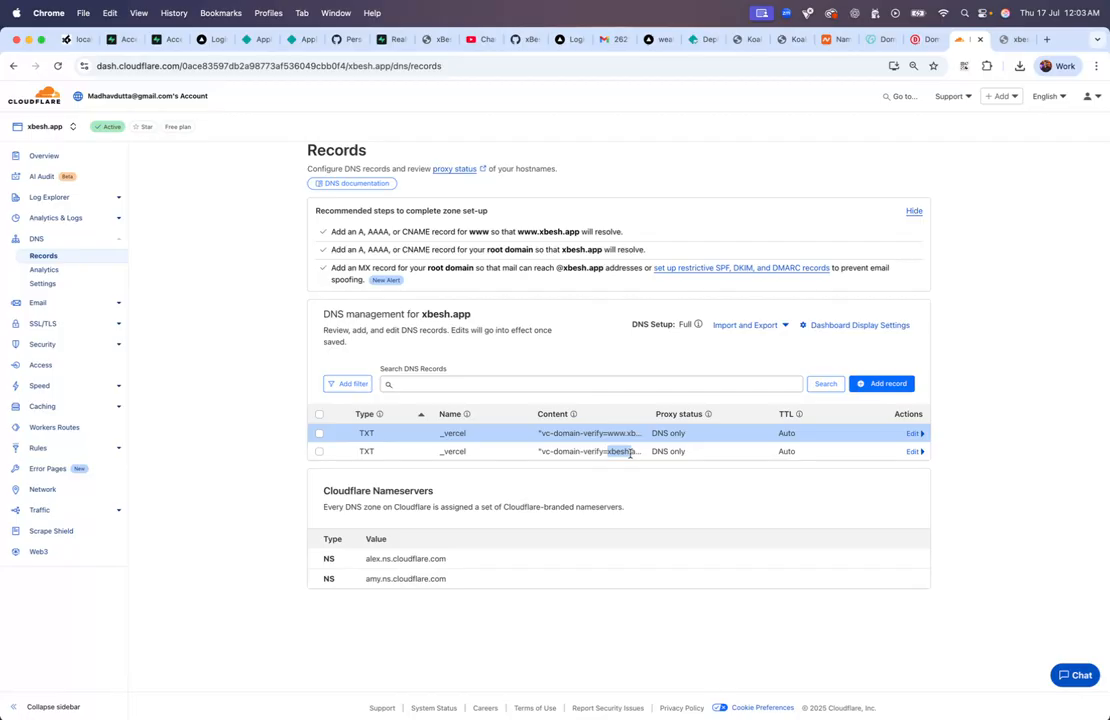
pyautogui.click(611, 433)
# Check the A record Vercel requires for xbesh.app and start a Cloudflare DNS record of type A named @
pyautogui.click(652, 40)
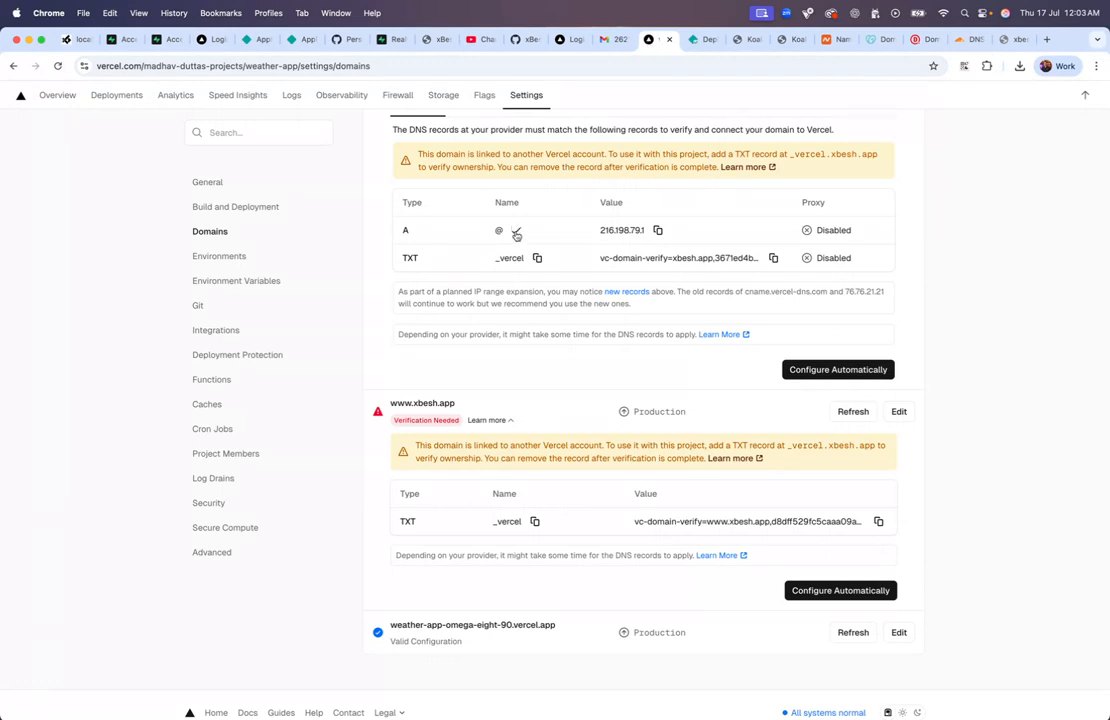
pyautogui.click(965, 40)
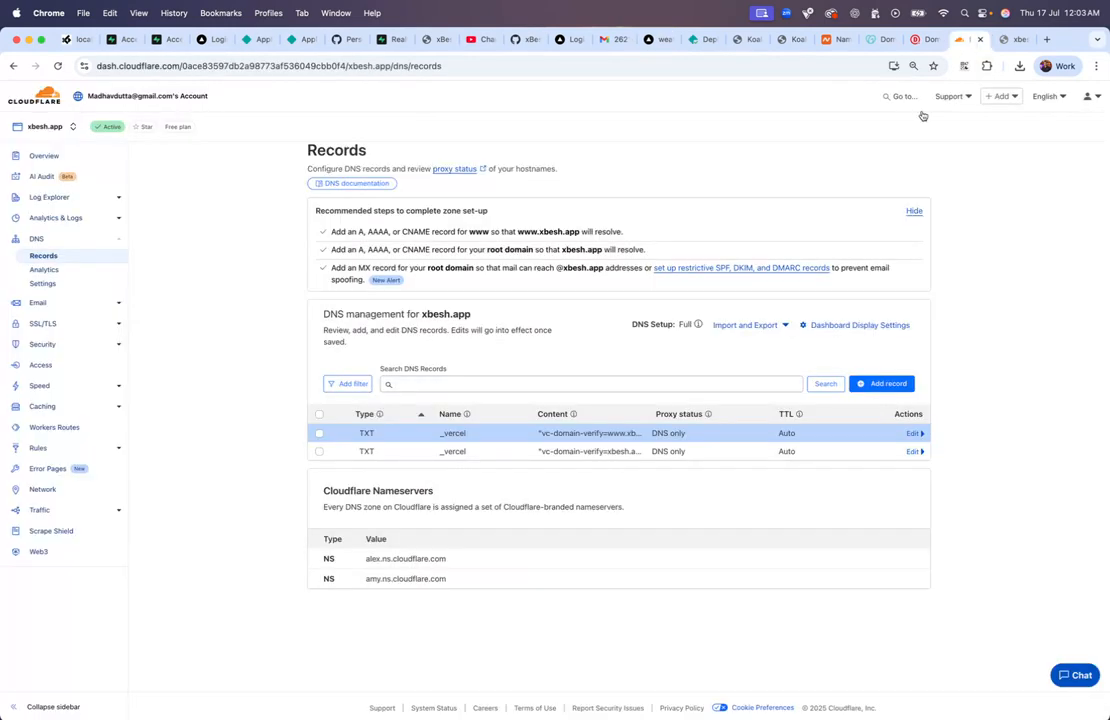
pyautogui.click(880, 384)
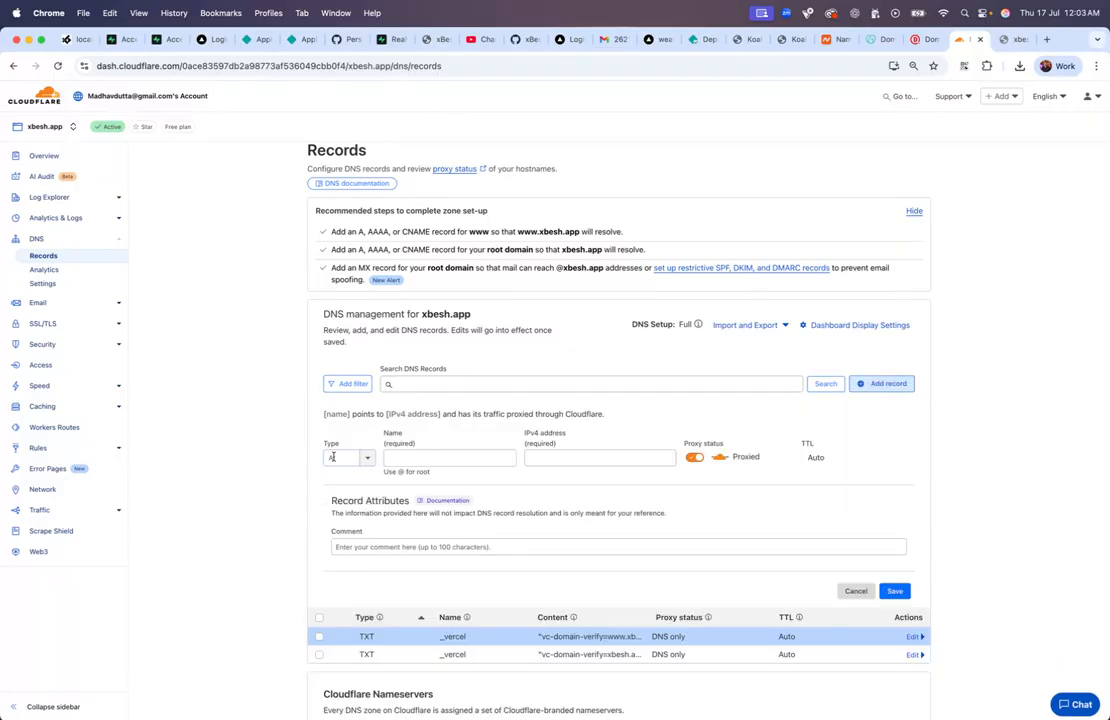
pyautogui.click(333, 457)
pyautogui.click(355, 478)
pyautogui.click(428, 457)
pyautogui.write('@')
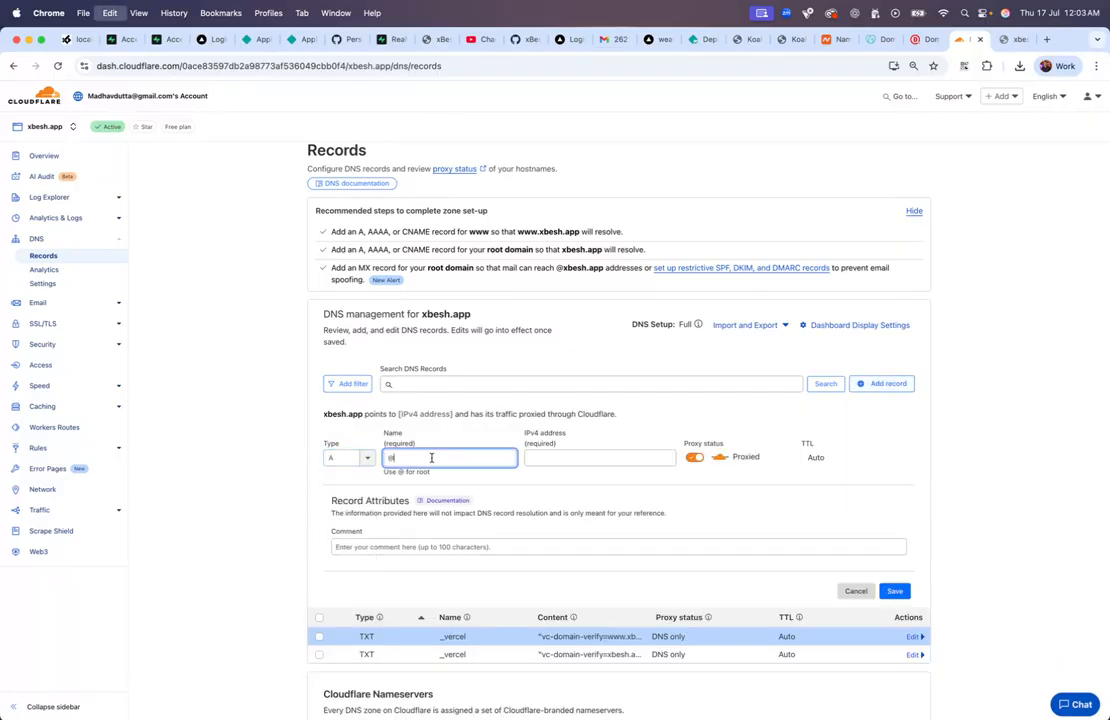
pyautogui.click(386, 472)
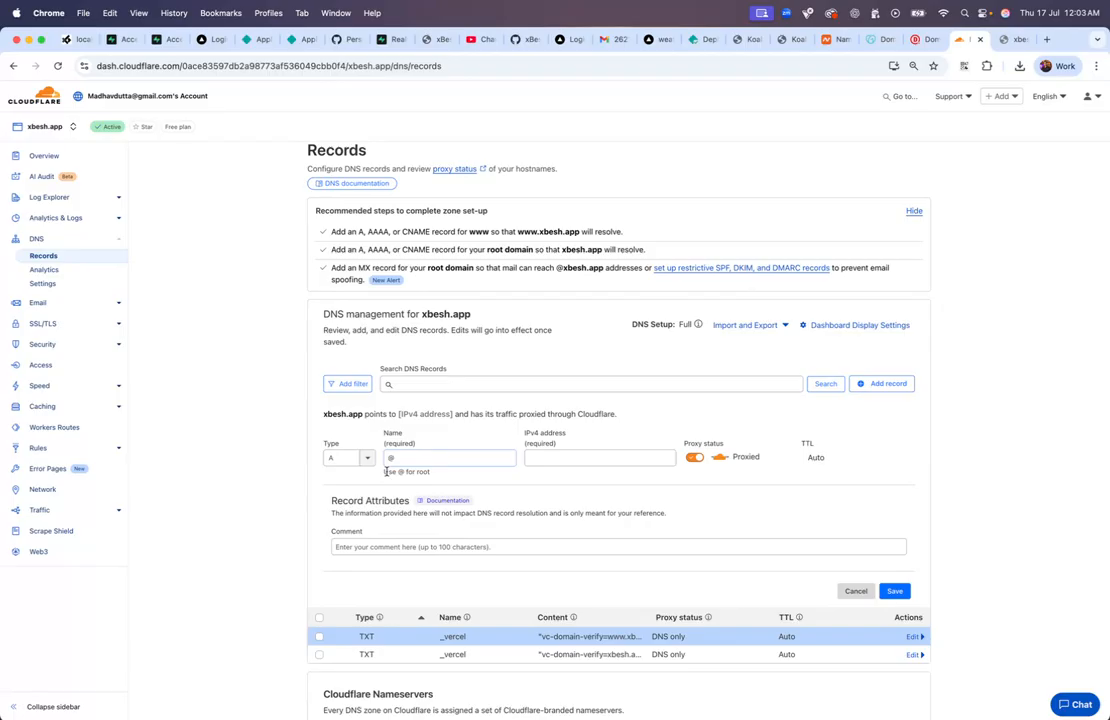
pyautogui.moveTo(384, 473); pyautogui.dragTo(410, 471)
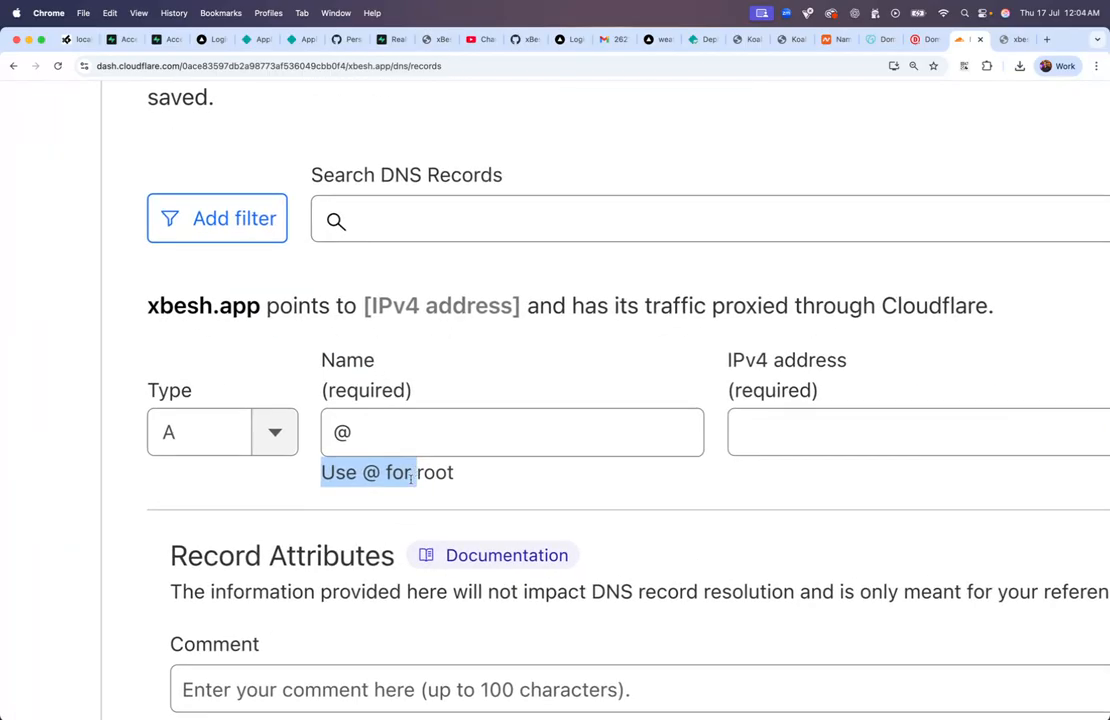
pyautogui.click(383, 478)
pyautogui.scroll(-5, 406, 479)
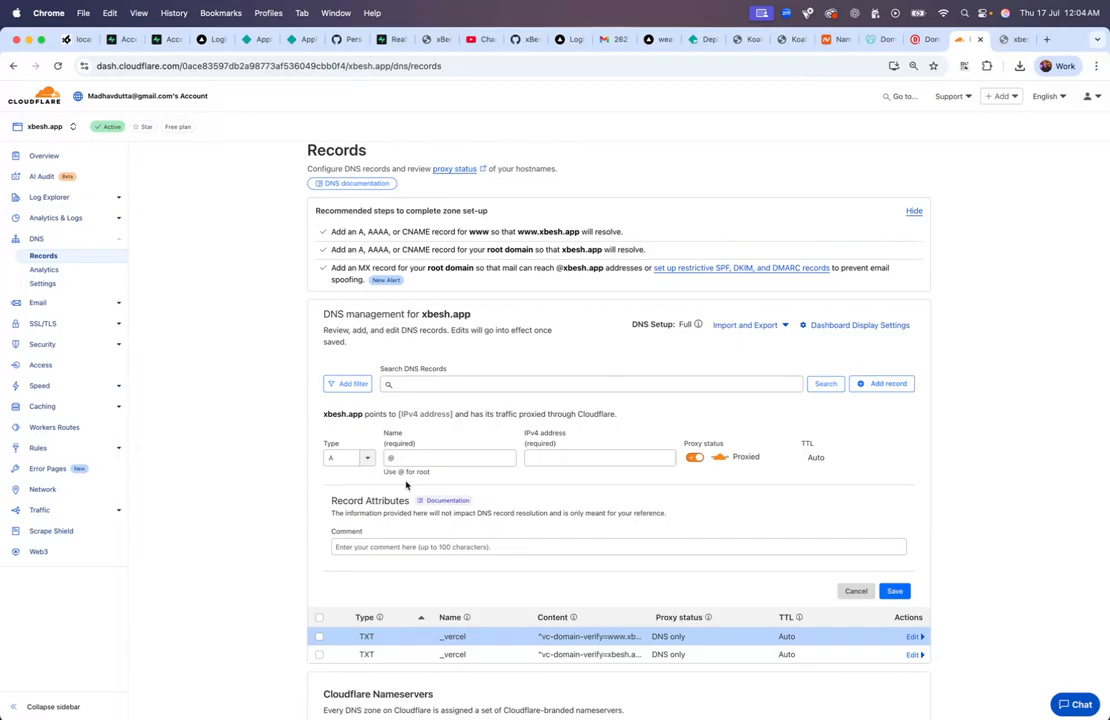
# Copy the A record value 216.198.79.1 from Vercel and enter it as the Cloudflare record's IPv4 address
pyautogui.click(570, 455)
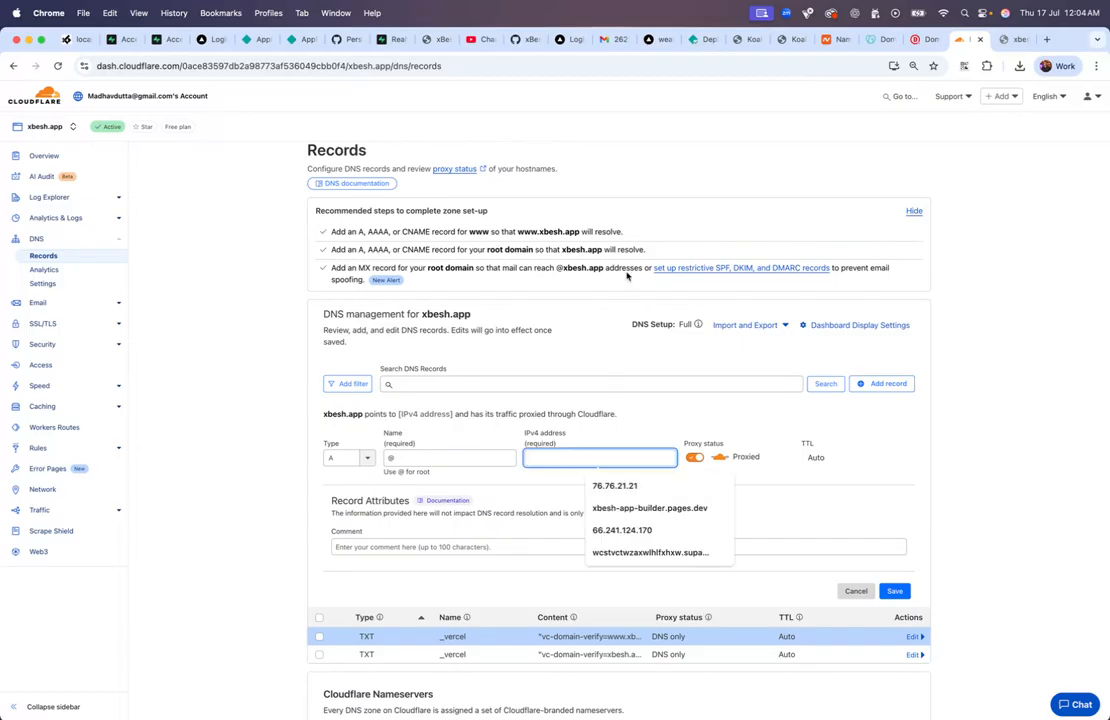
pyautogui.click(656, 39)
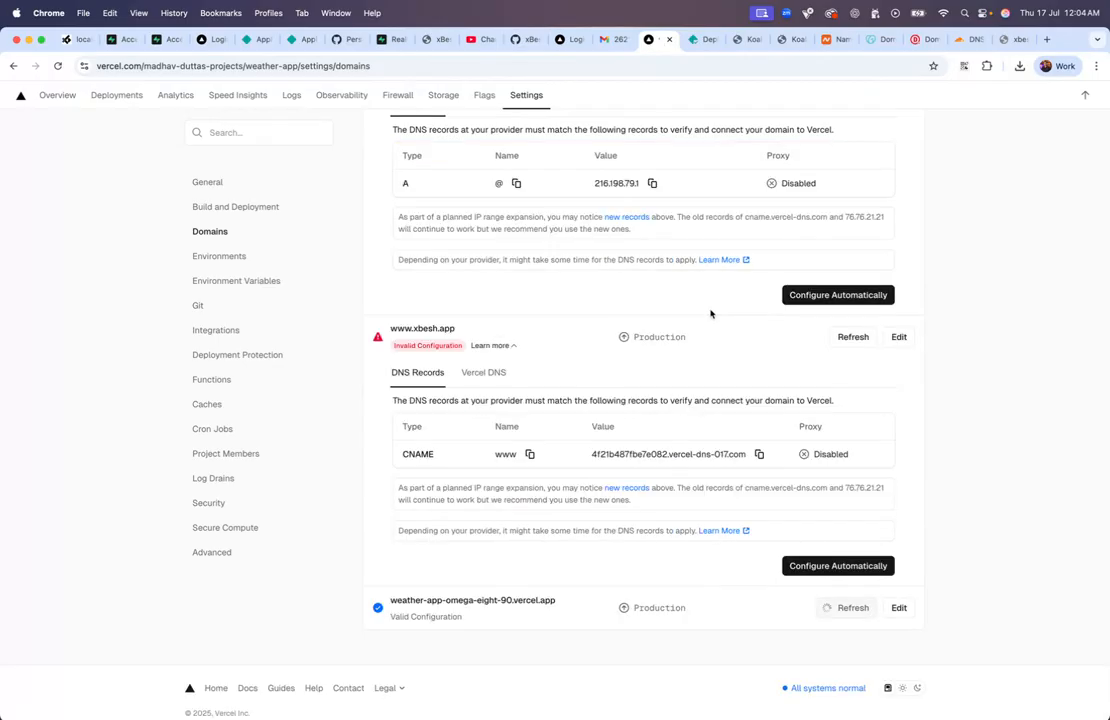
pyautogui.scroll(2, 725, 255)
pyautogui.click(652, 267)
pyautogui.click(963, 39)
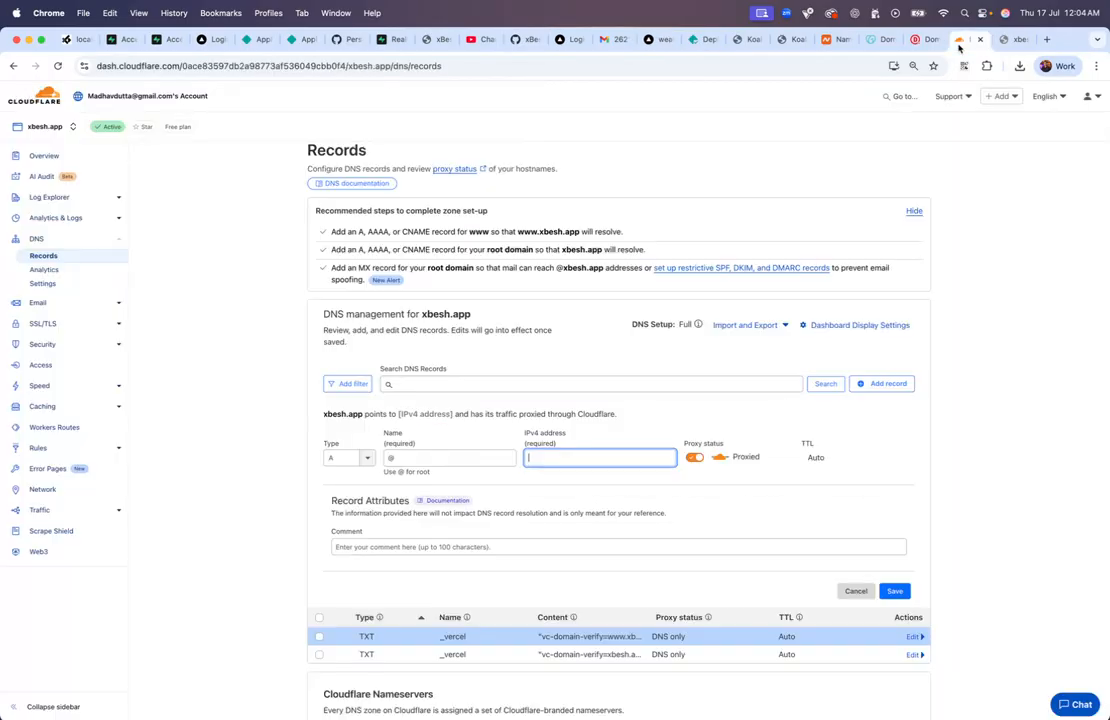
pyautogui.press('super+v')
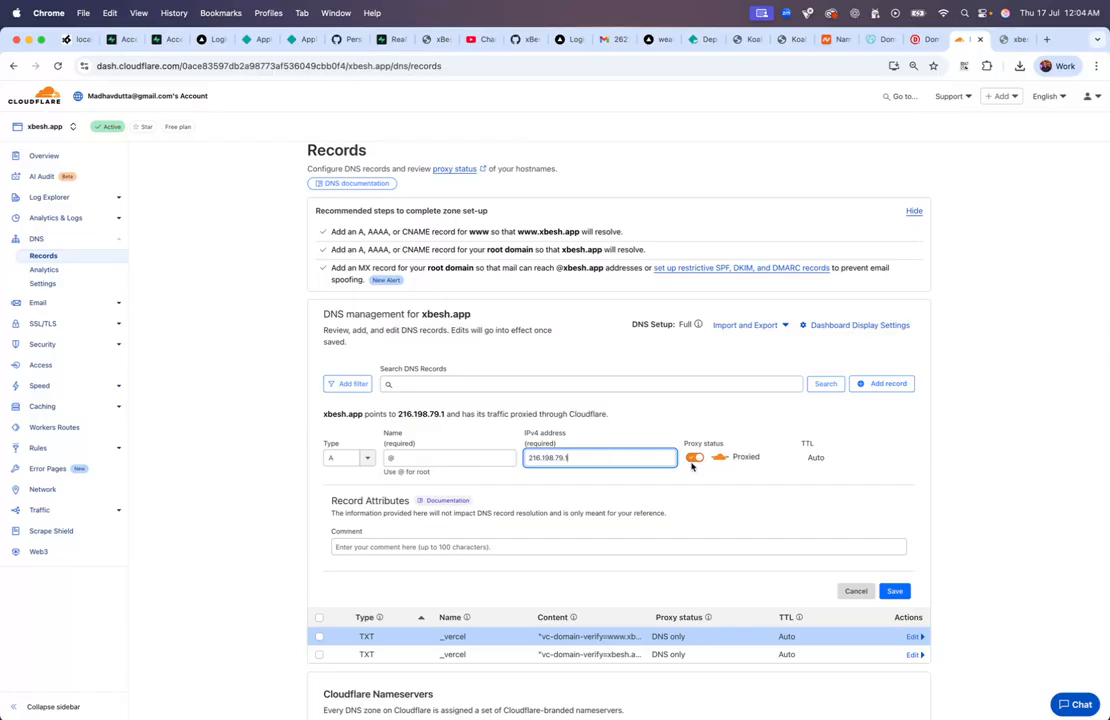
# Switch the A record to DNS only with a TTL of 1 min, save it, and return to Vercel's domain settings
pyautogui.click(694, 458)
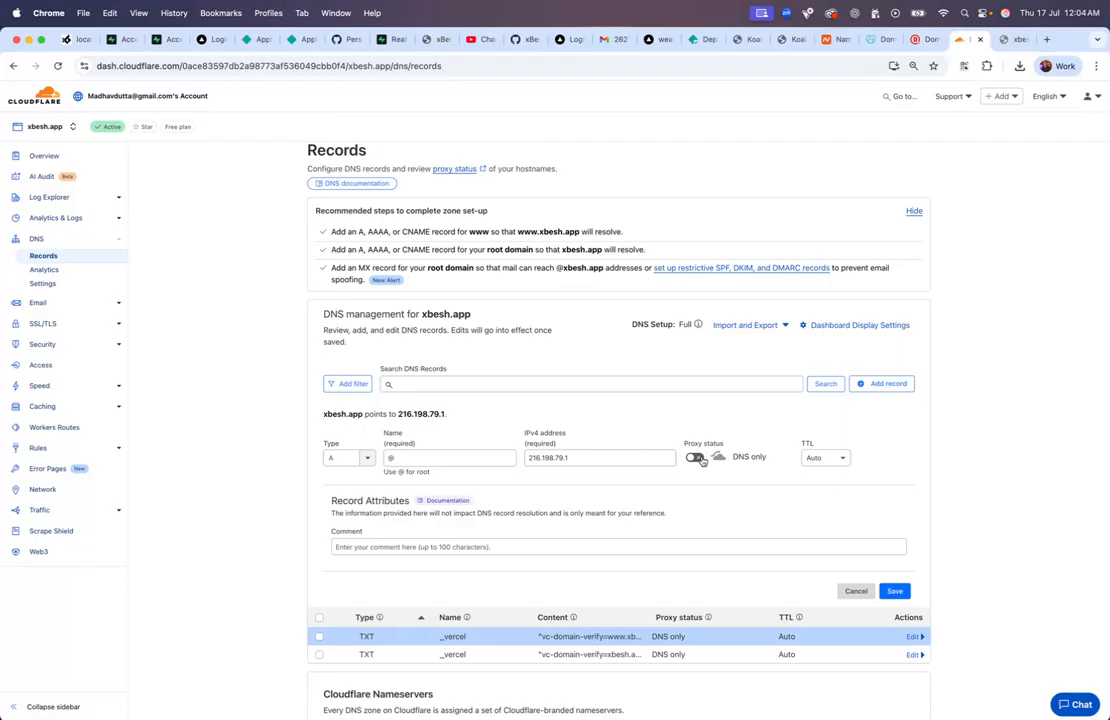
pyautogui.click(818, 455)
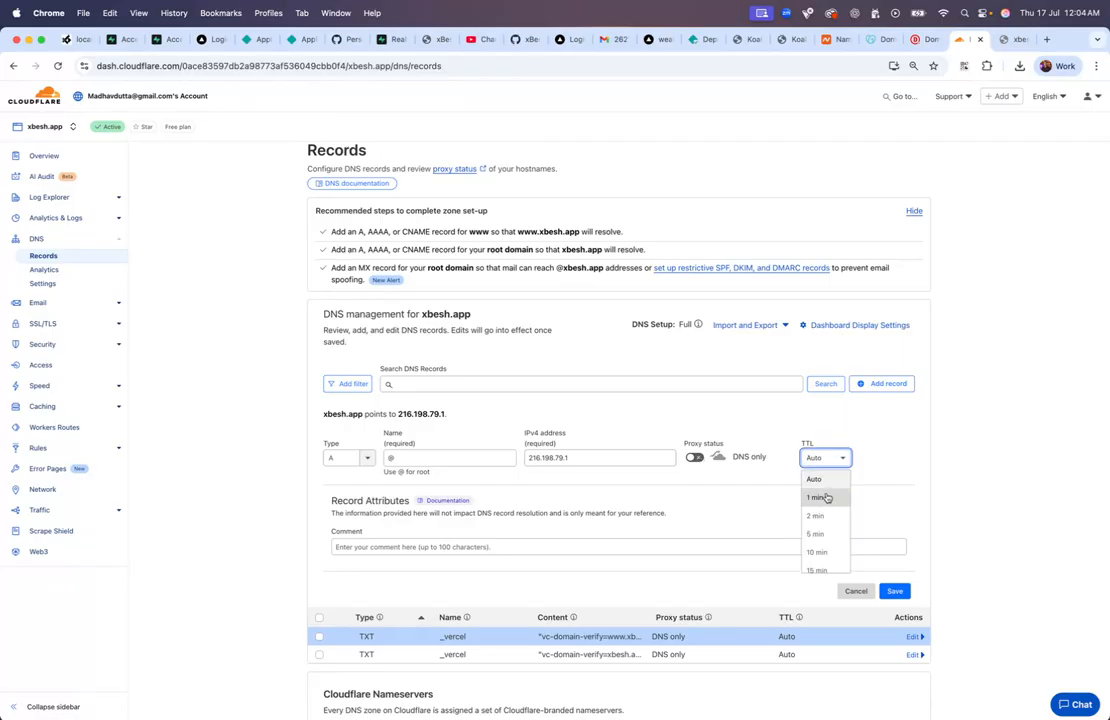
pyautogui.click(827, 499)
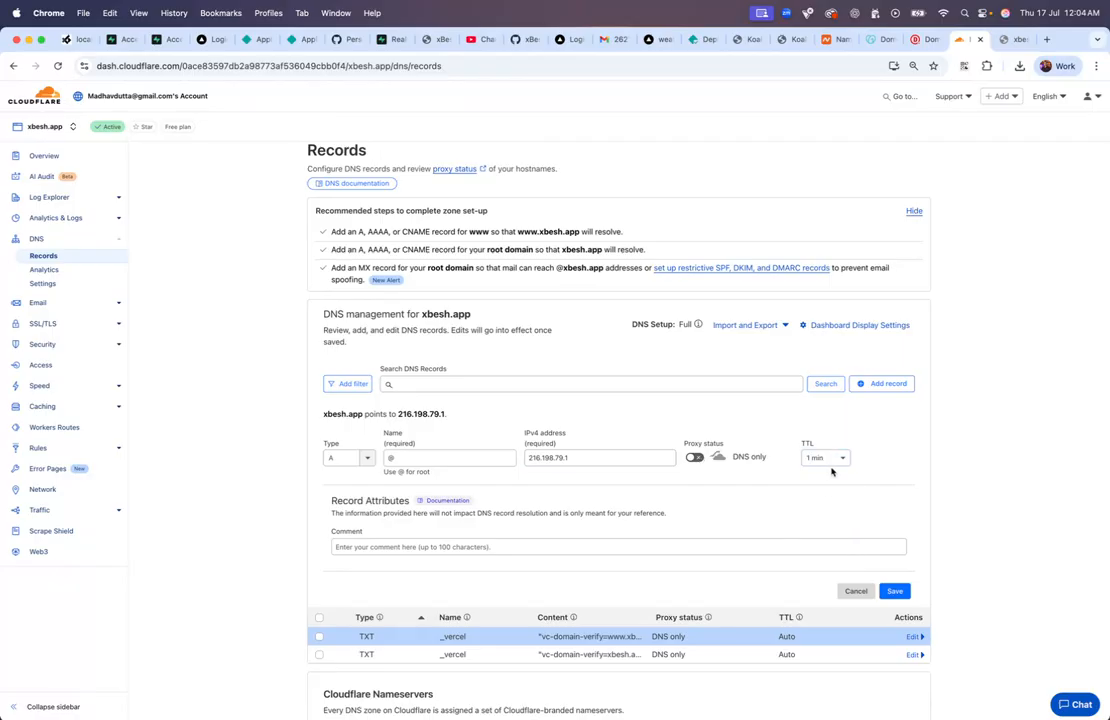
pyautogui.click(894, 591)
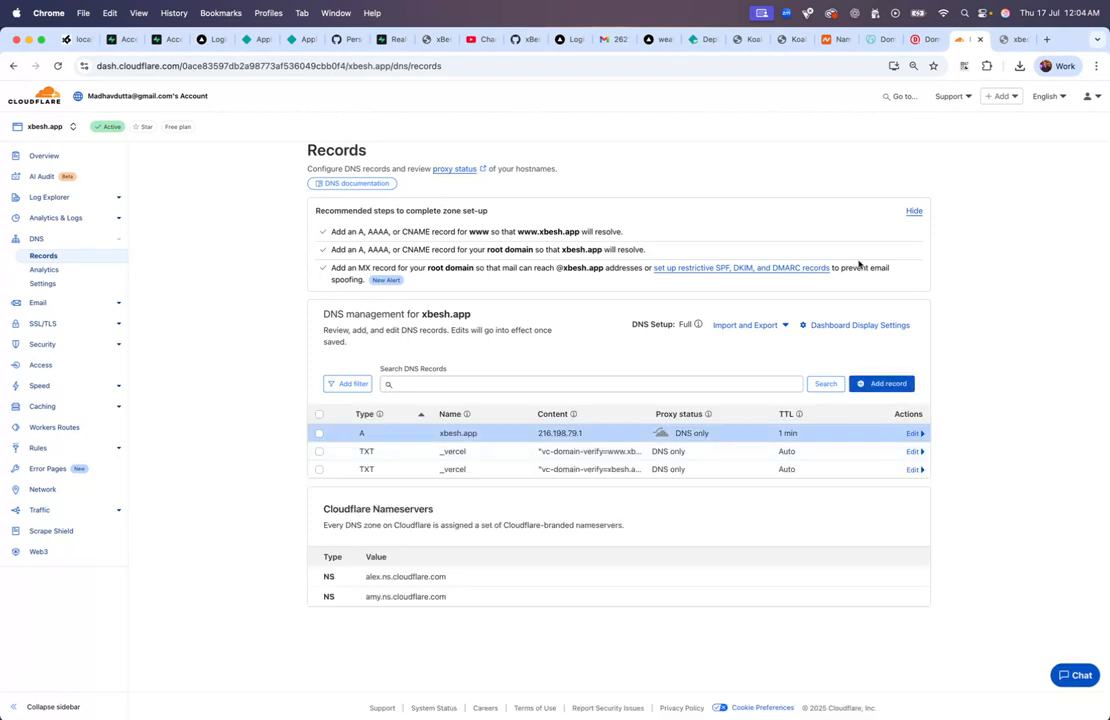
pyautogui.click(652, 40)
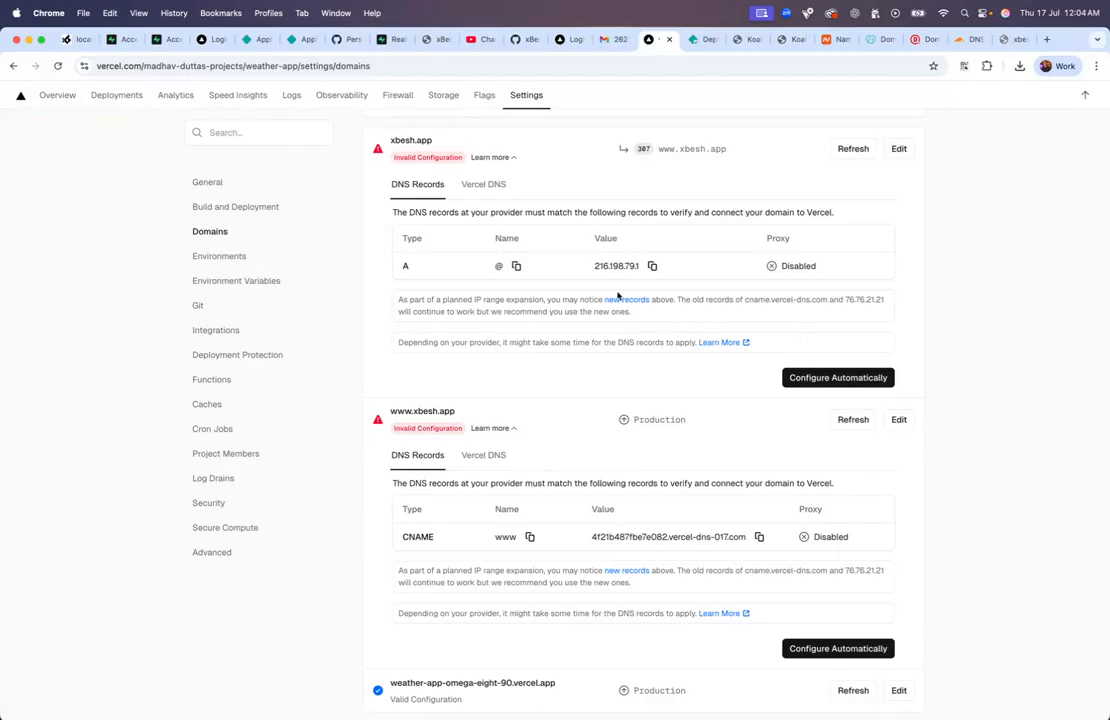
pyautogui.scroll(-2, 720, 365)
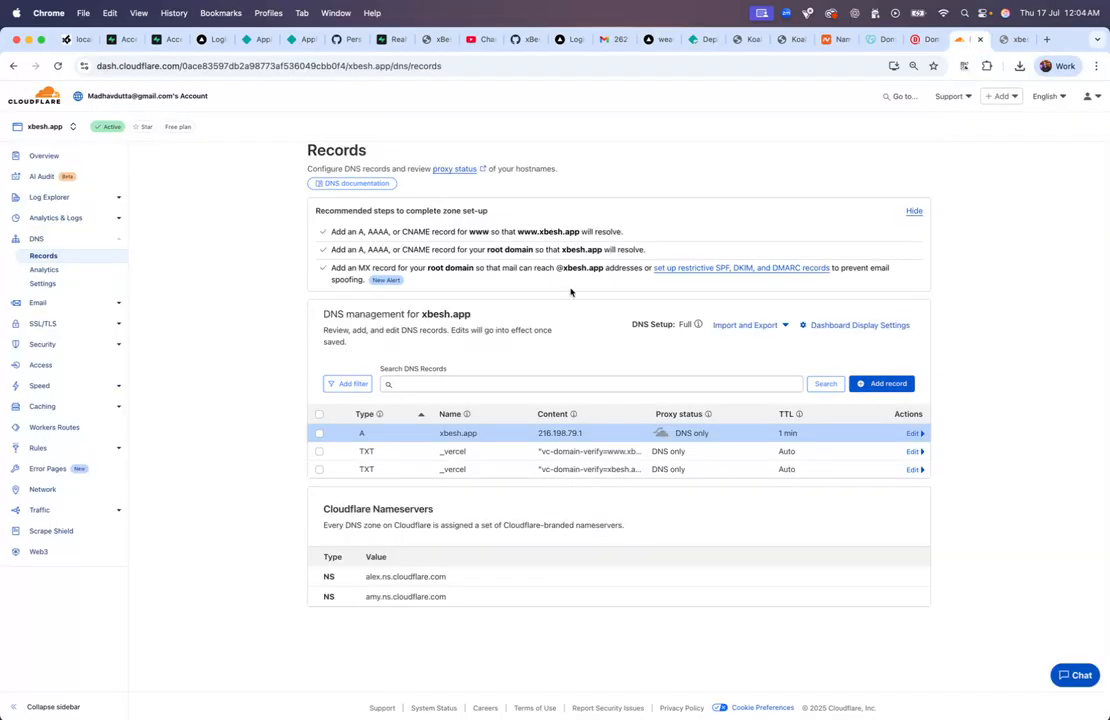
pyautogui.click(882, 383)
pyautogui.click(368, 458)
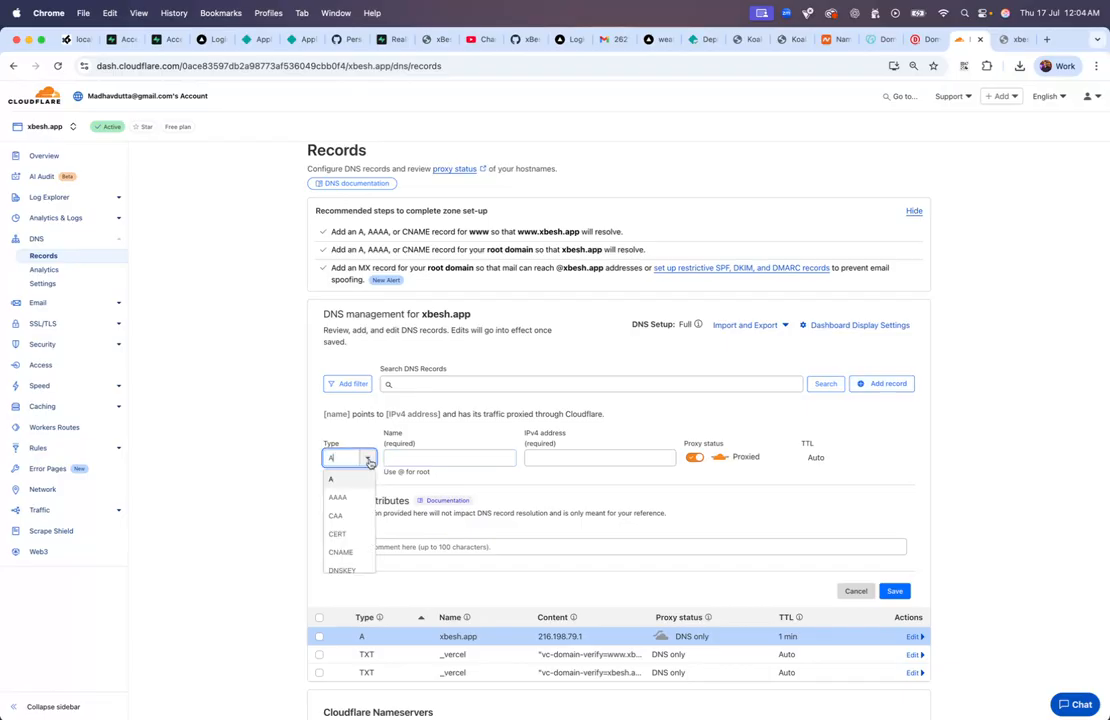
pyautogui.scroll(-1, 355, 535)
pyautogui.click(350, 530)
pyautogui.click(507, 458)
pyautogui.write('www')
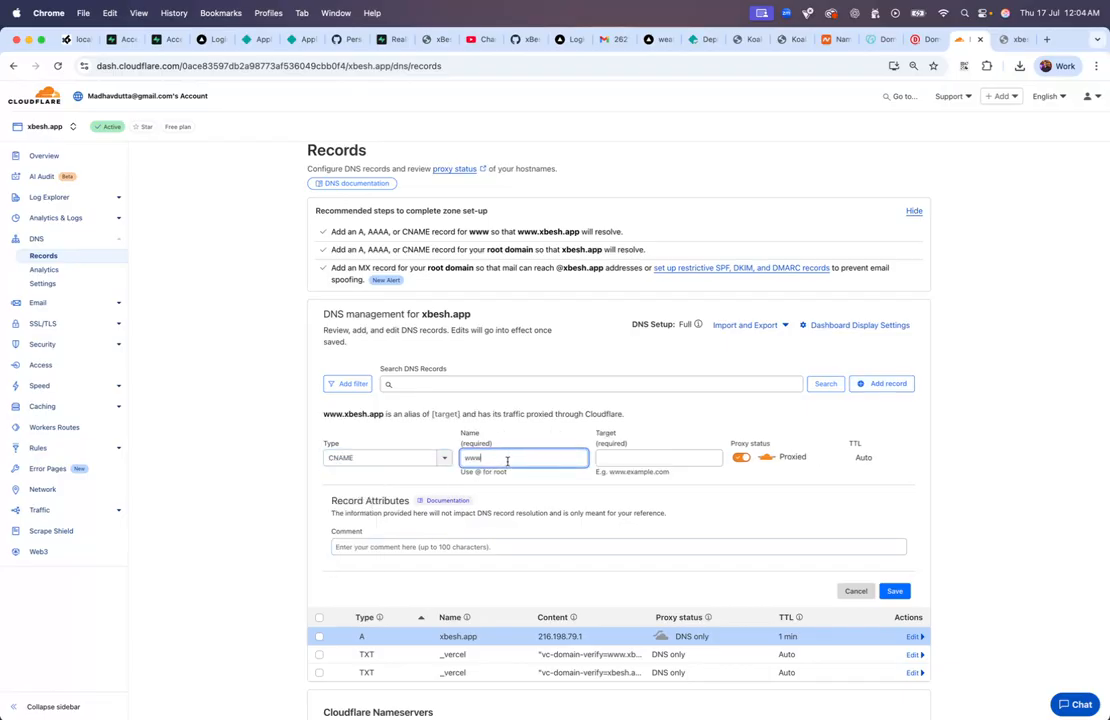
# Copy the CNAME value 4f21b487fbe7e082.vercel-dns-017.com from Vercel and enter it as the Cloudflare record's target
pyautogui.click(663, 456)
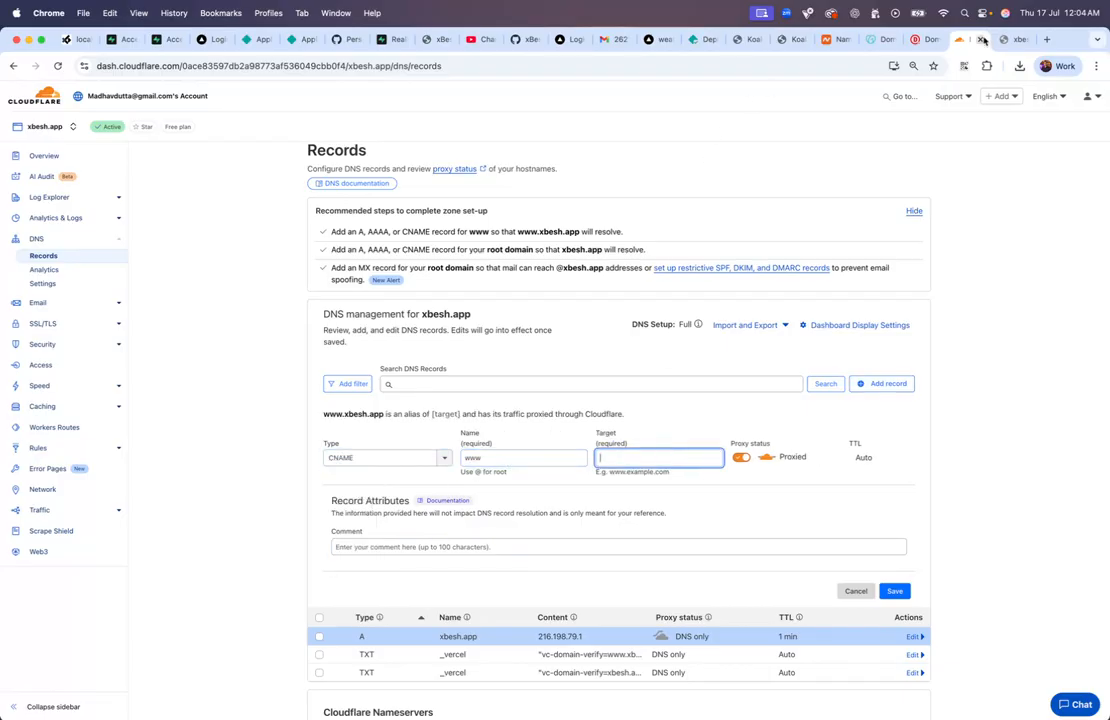
pyautogui.click(649, 40)
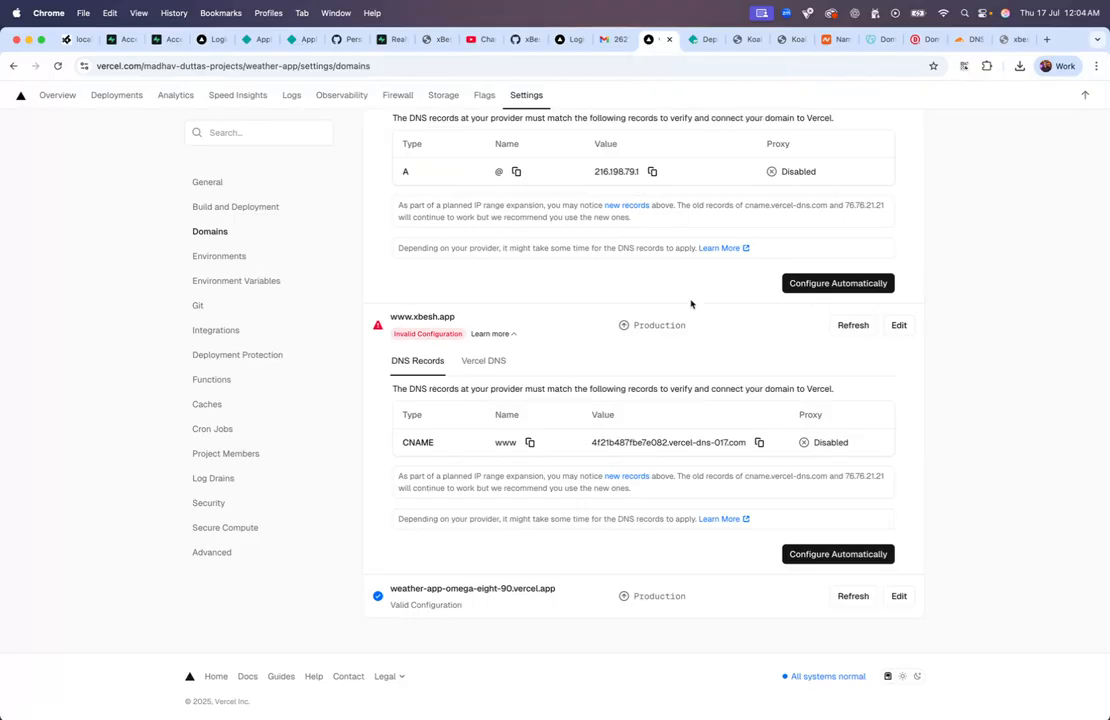
pyautogui.click(759, 442)
pyautogui.click(960, 42)
pyautogui.press('super+v')
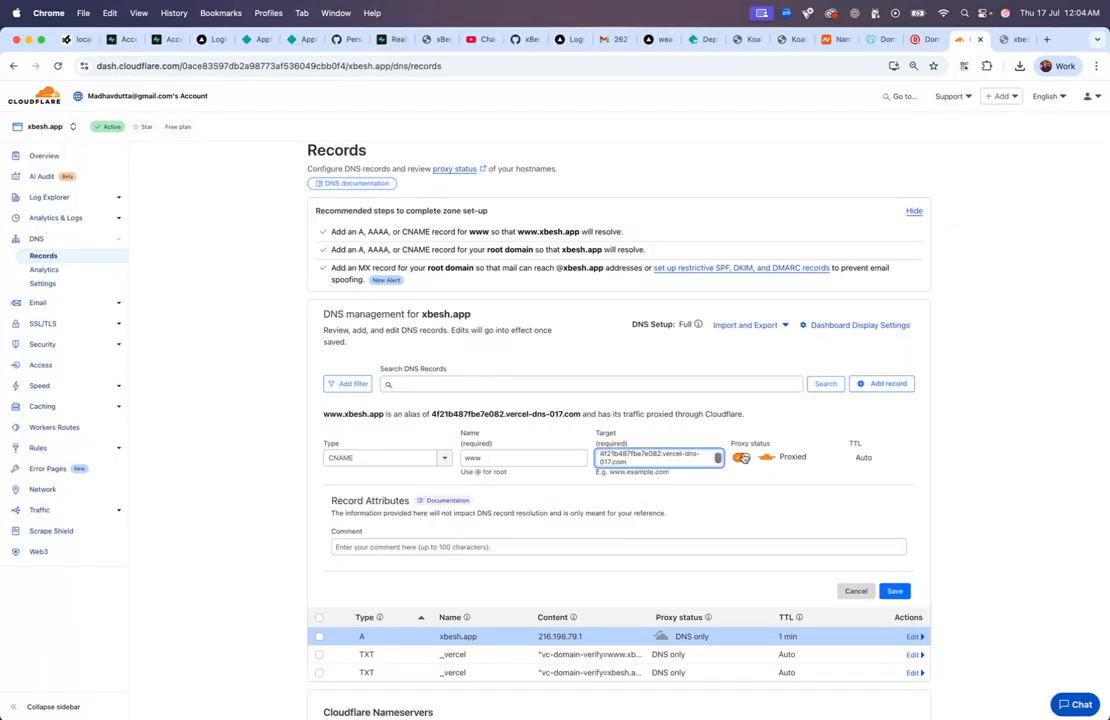
# Switch the CNAME record to DNS only with a TTL of 1 min and save it
pyautogui.click(741, 457)
pyautogui.click(868, 457)
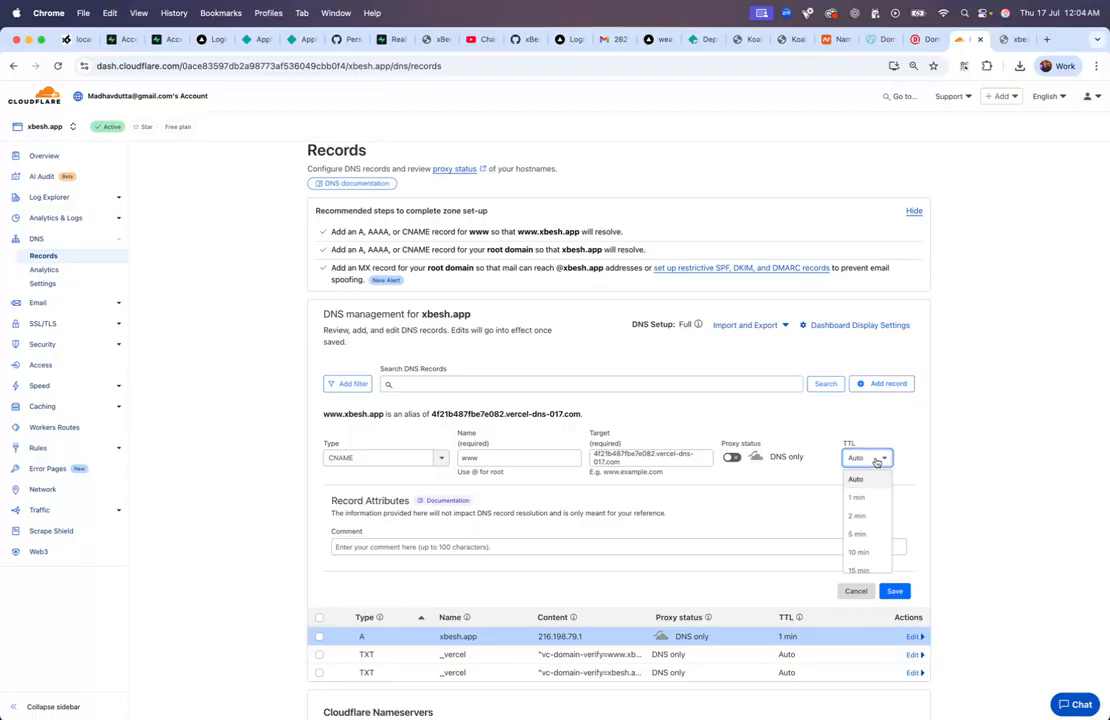
pyautogui.click(875, 497)
pyautogui.click(895, 591)
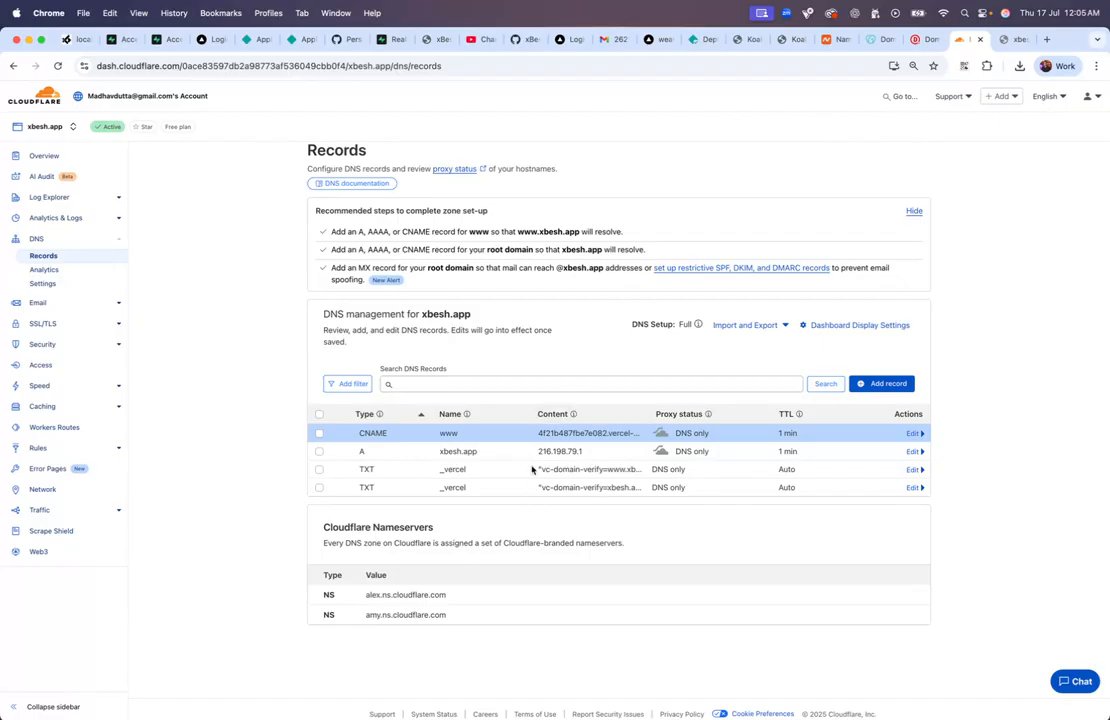
pyautogui.click(655, 39)
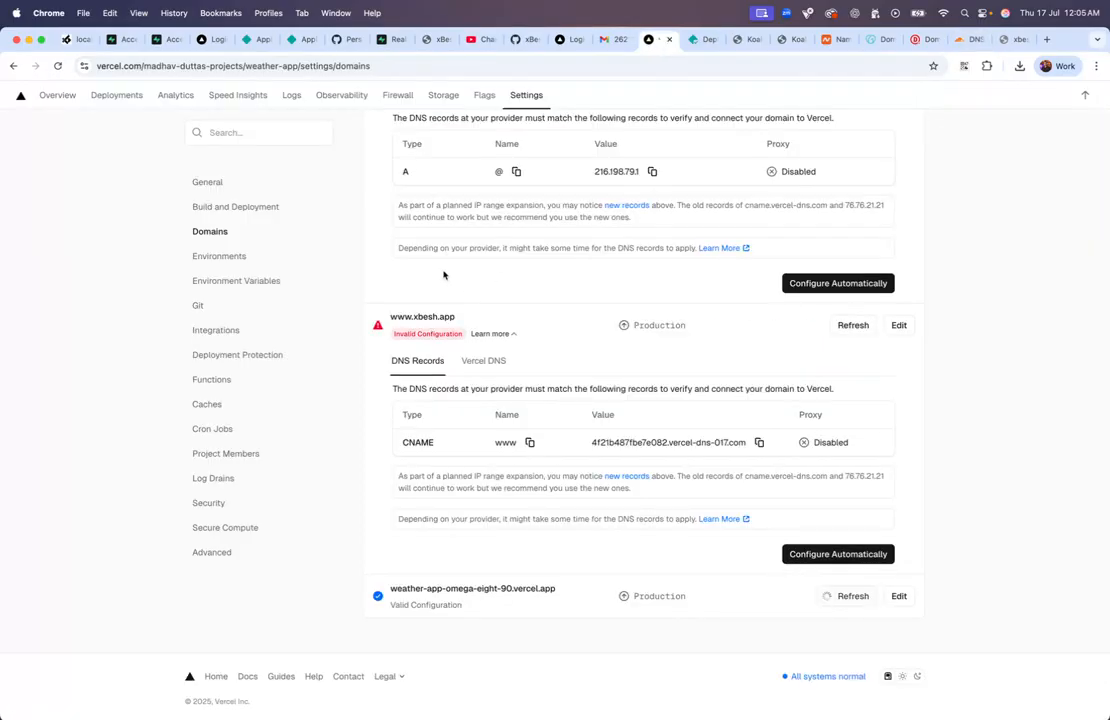
pyautogui.scroll(3, 444, 275)
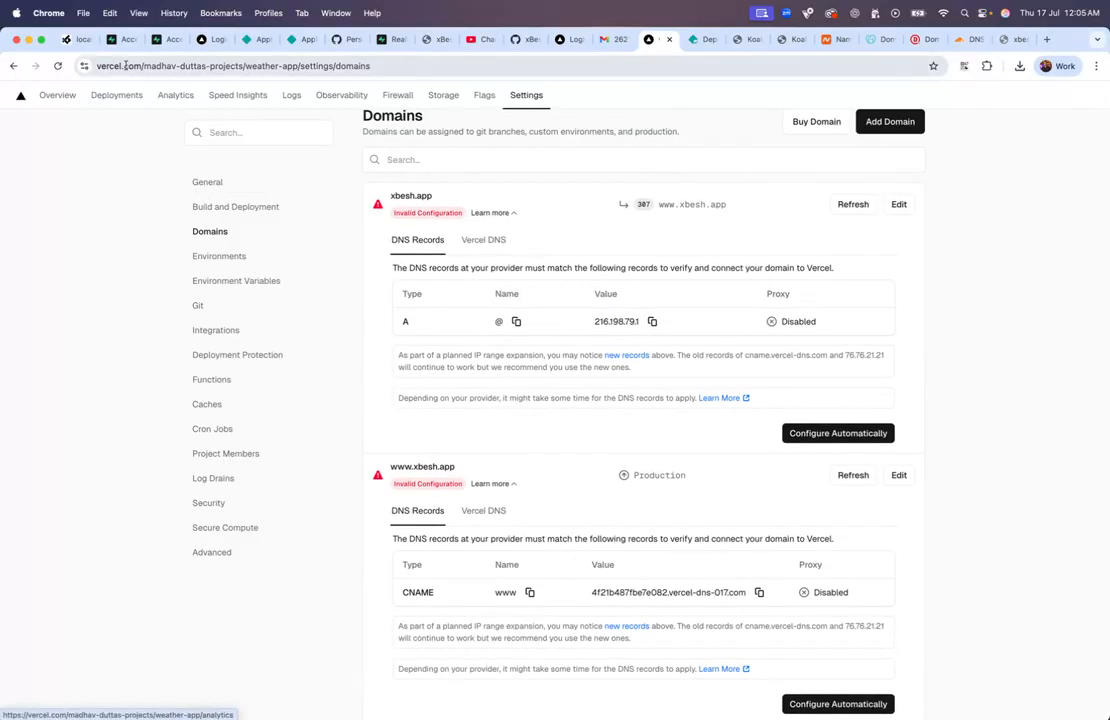
pyautogui.scroll(2, 823, 250)
pyautogui.click(855, 277)
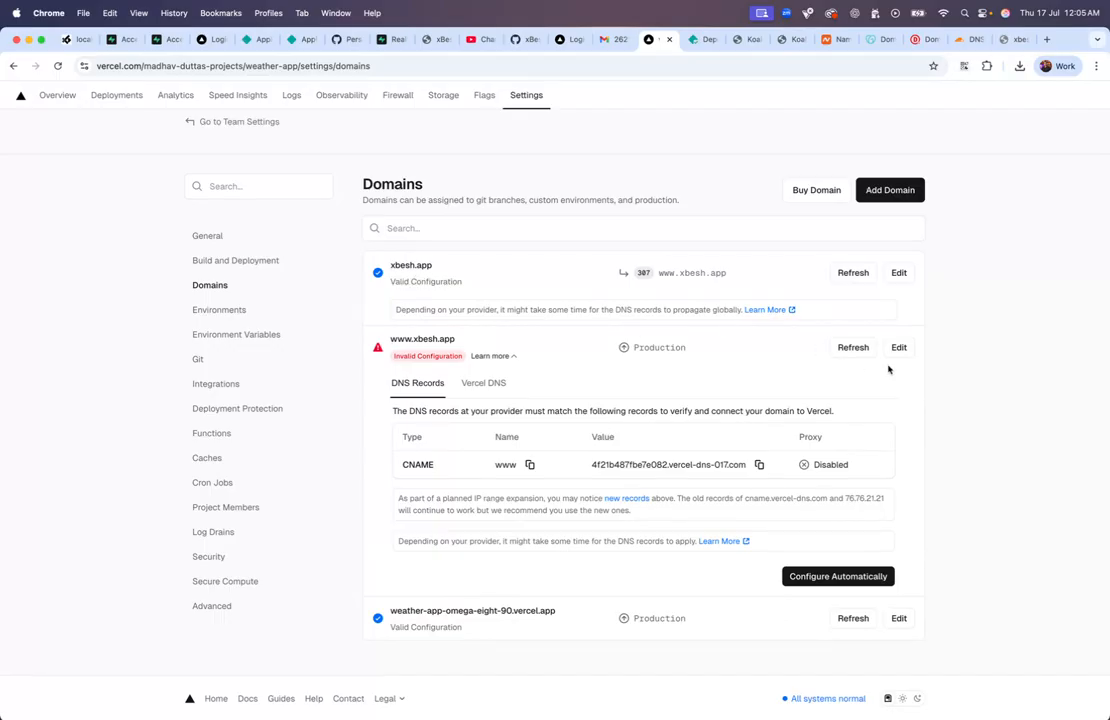
pyautogui.click(845, 352)
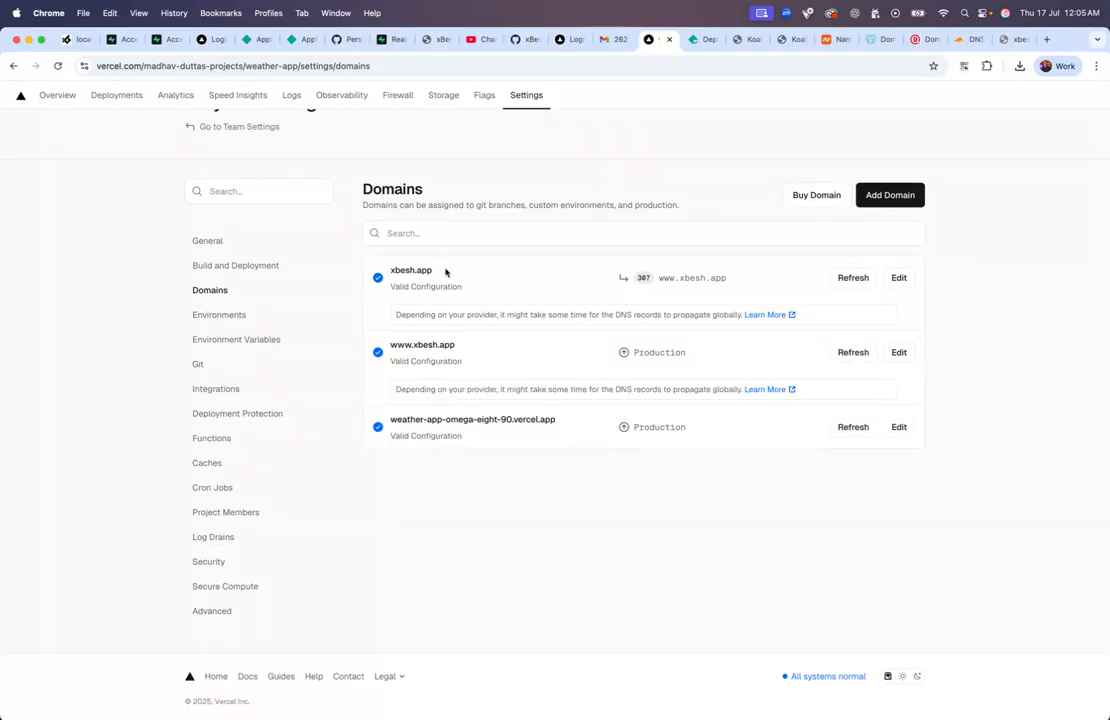
pyautogui.scroll(3, 701, 243)
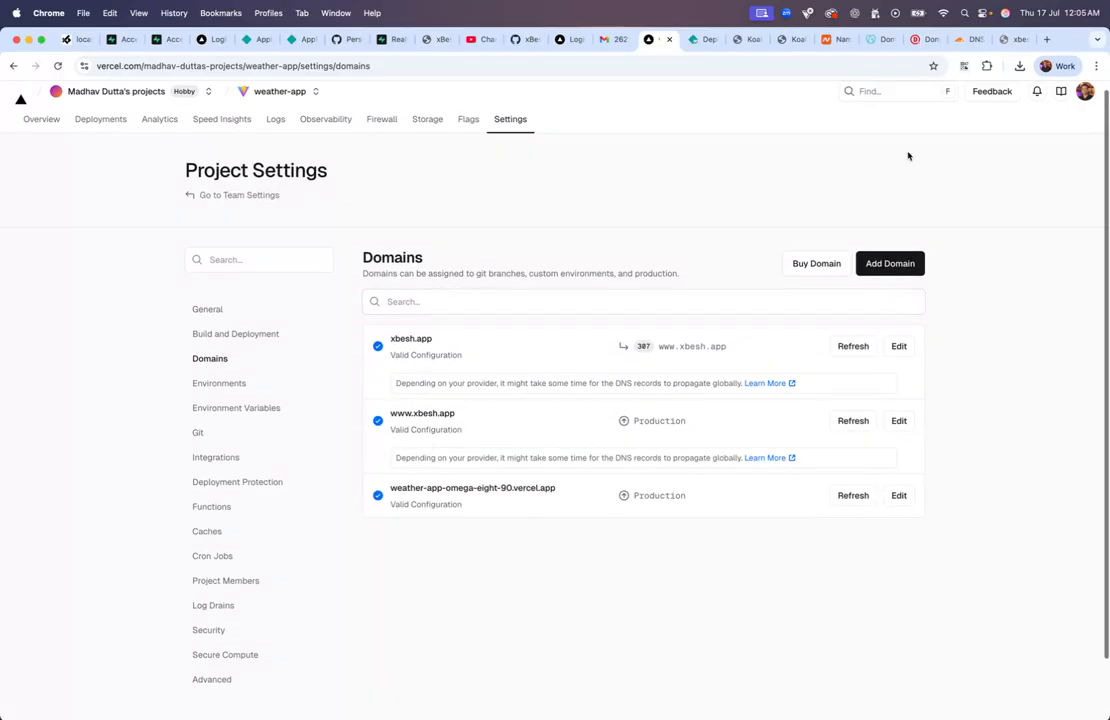
pyautogui.click(1005, 40)
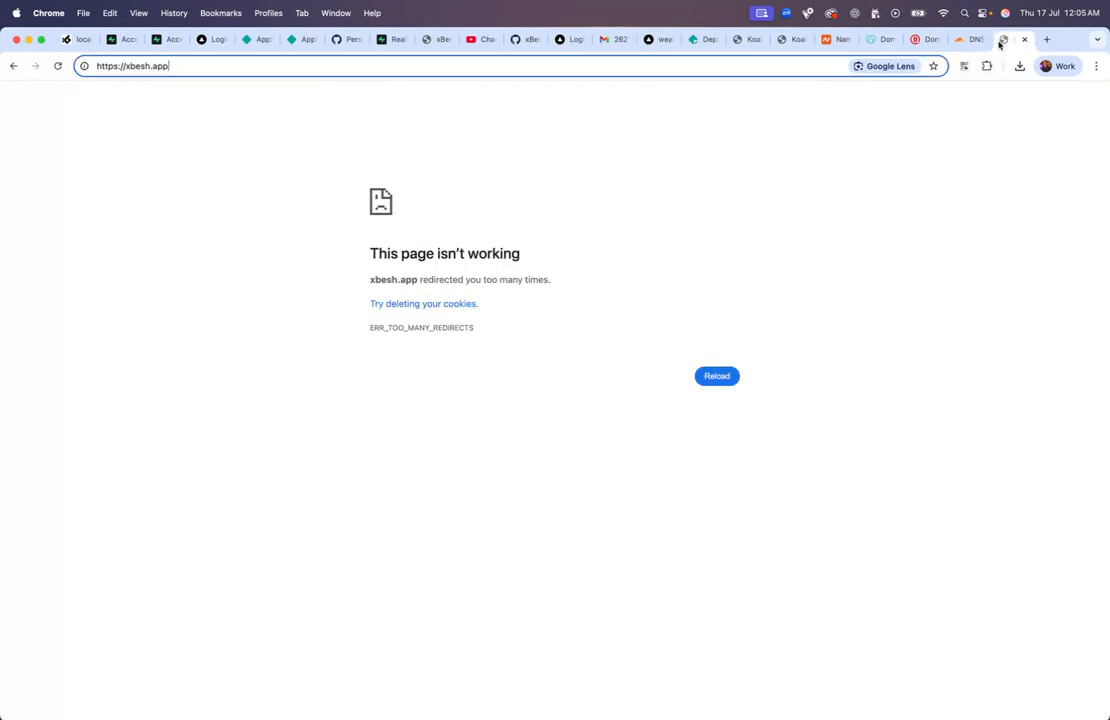
pyautogui.press('Return')
pyautogui.press('super+r')
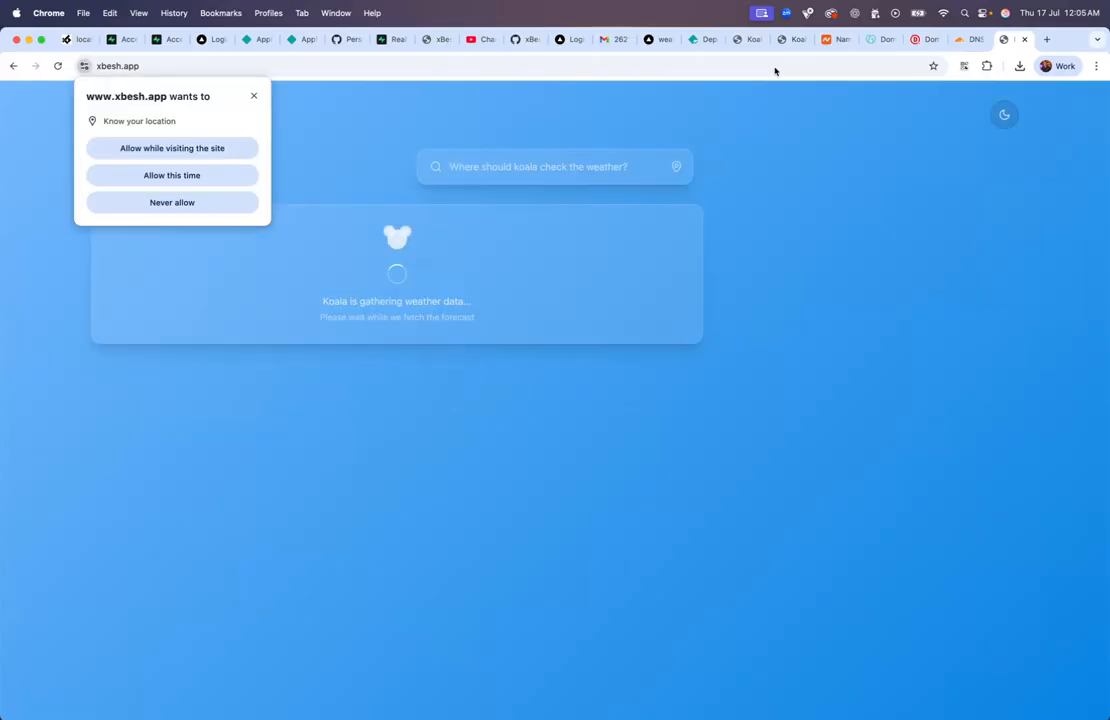
pyautogui.click(228, 152)
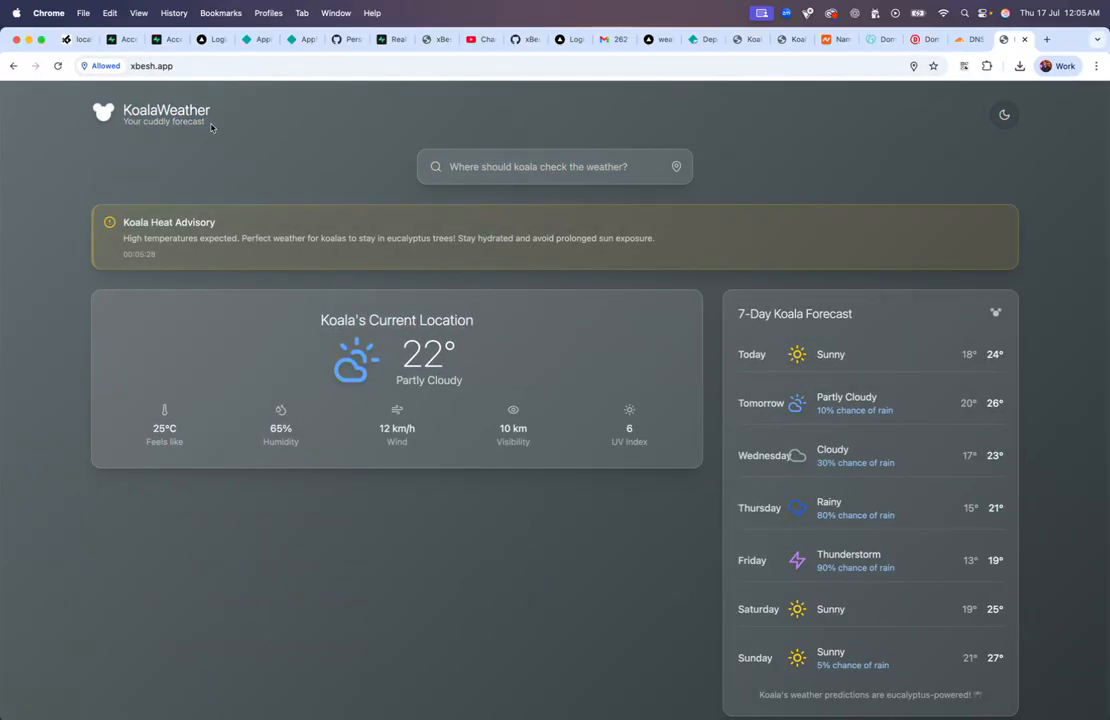
pyautogui.scroll(-3, 401, 292)
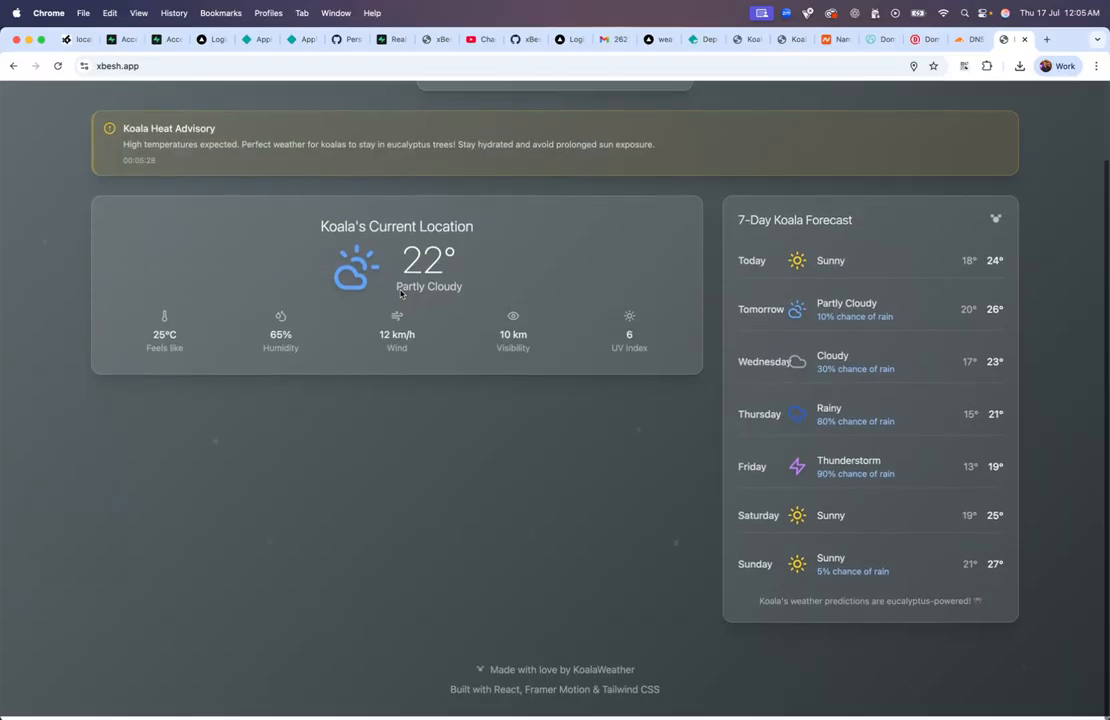
pyautogui.scroll(3, 401, 292)
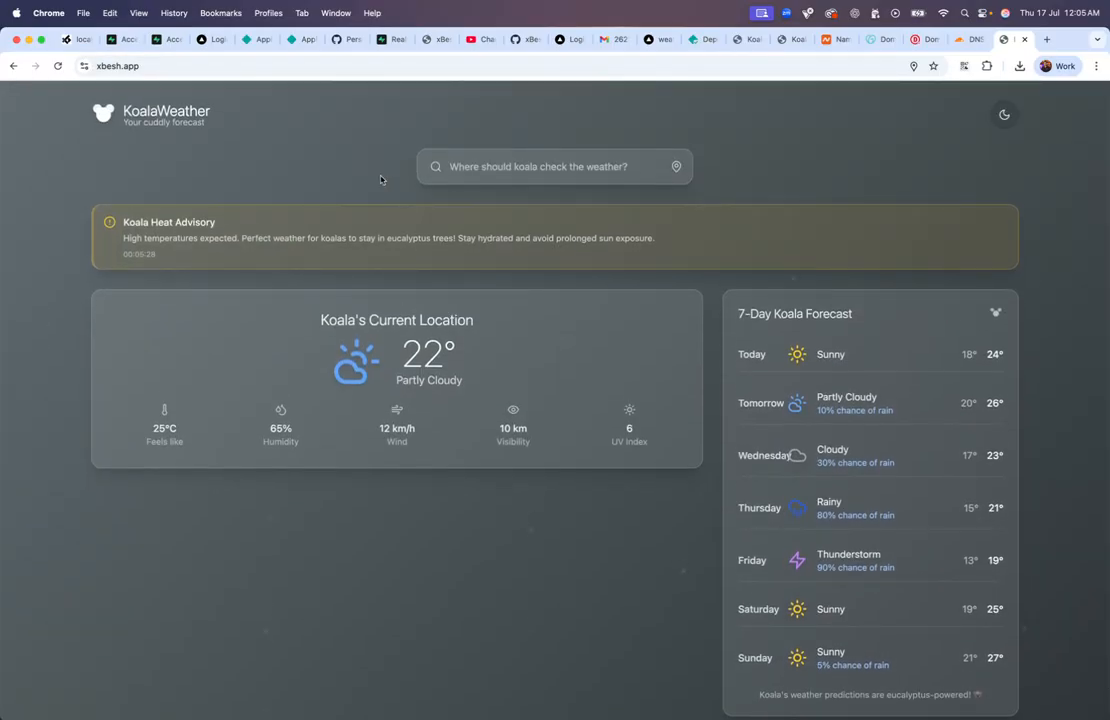